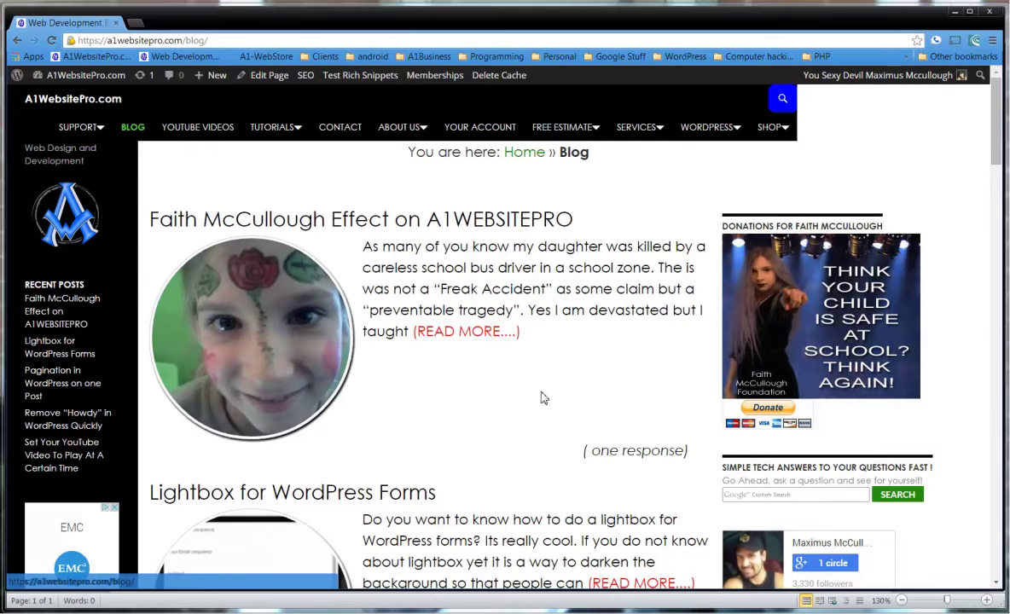
Switch from the A1WebsitePro blog page in Chrome to the blank Word Document1 window.
scroll(542, 394, down, 3)
scroll(542, 397, up, 3)
key(alt+Tab)
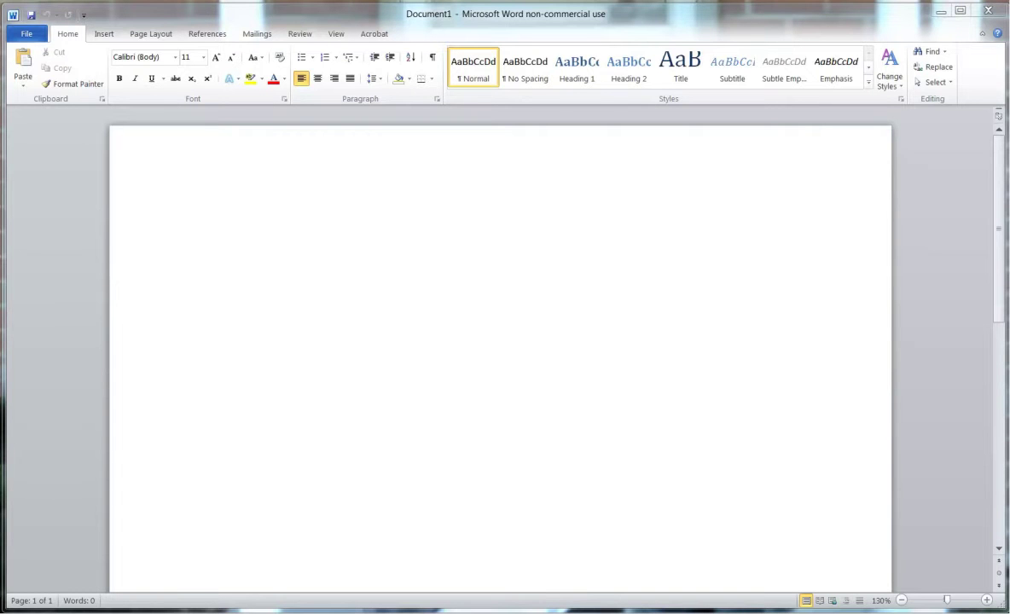
drag(1009, 128, 416, 34)
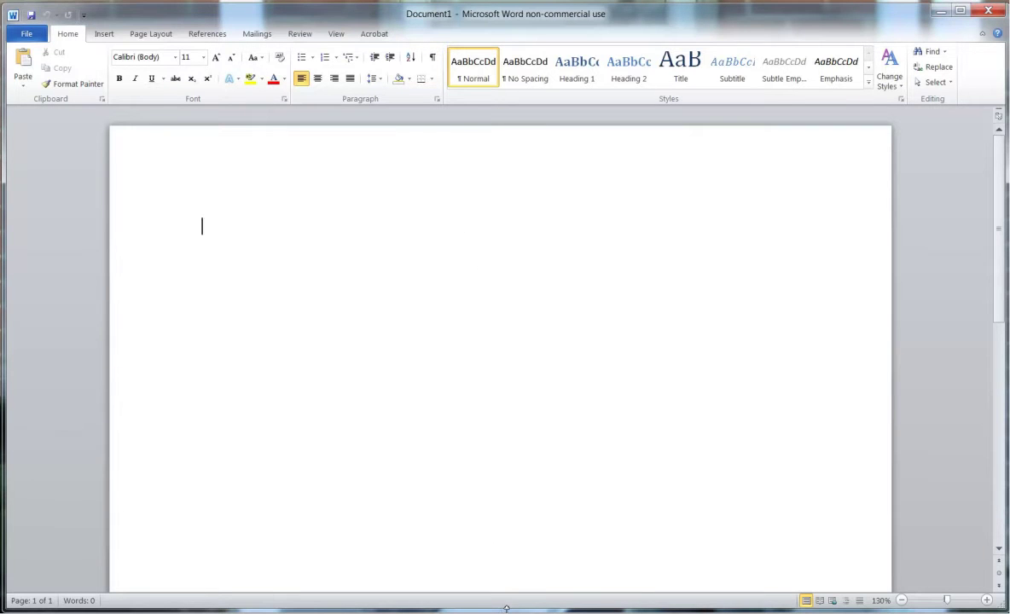
drag(509, 612, 508, 613)
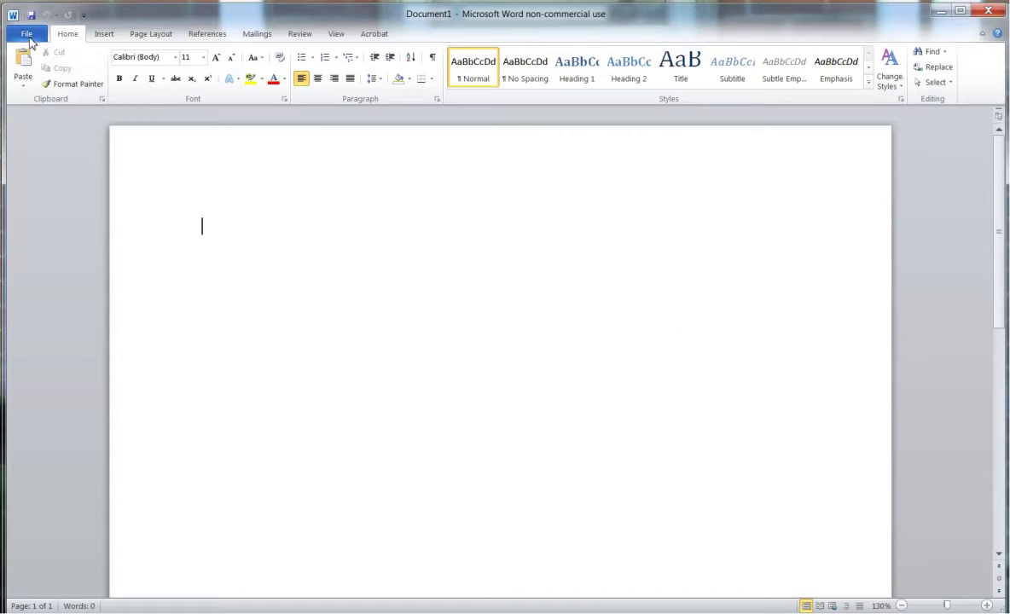
Create a new Word document, Document3, from the Blog post template.
click(28, 36)
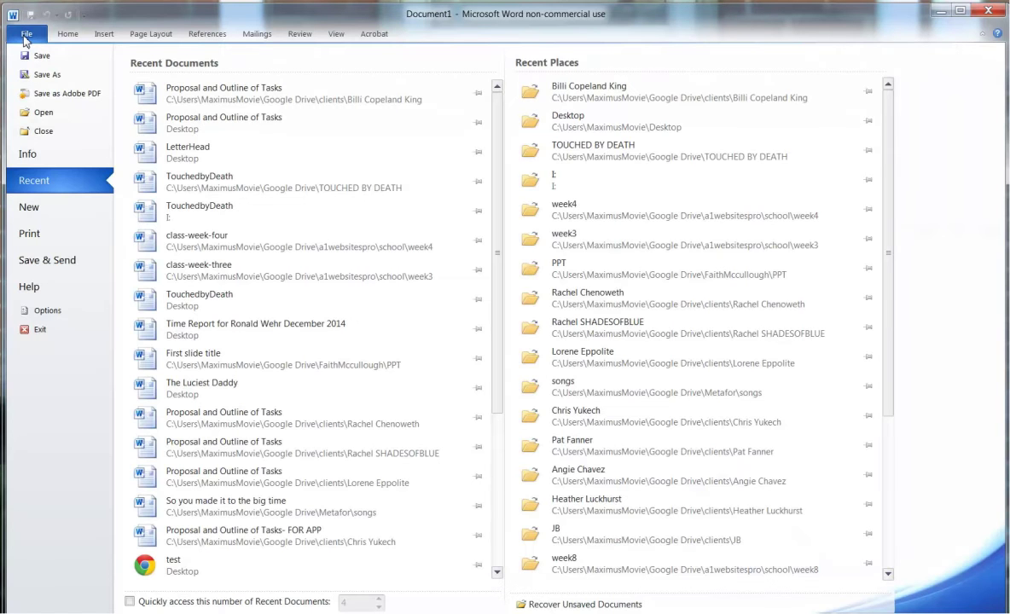
click(29, 208)
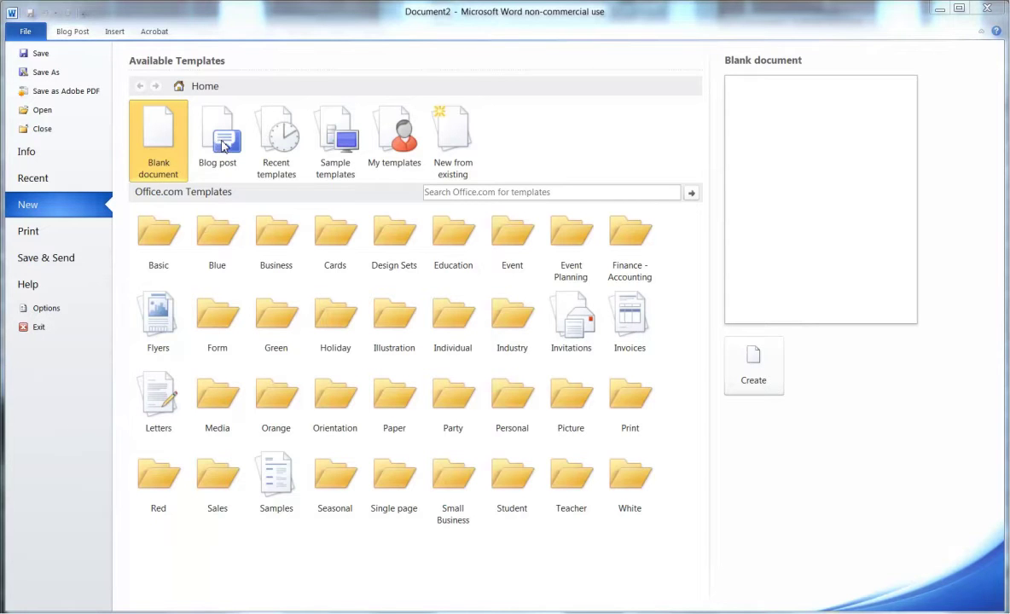
click(221, 142)
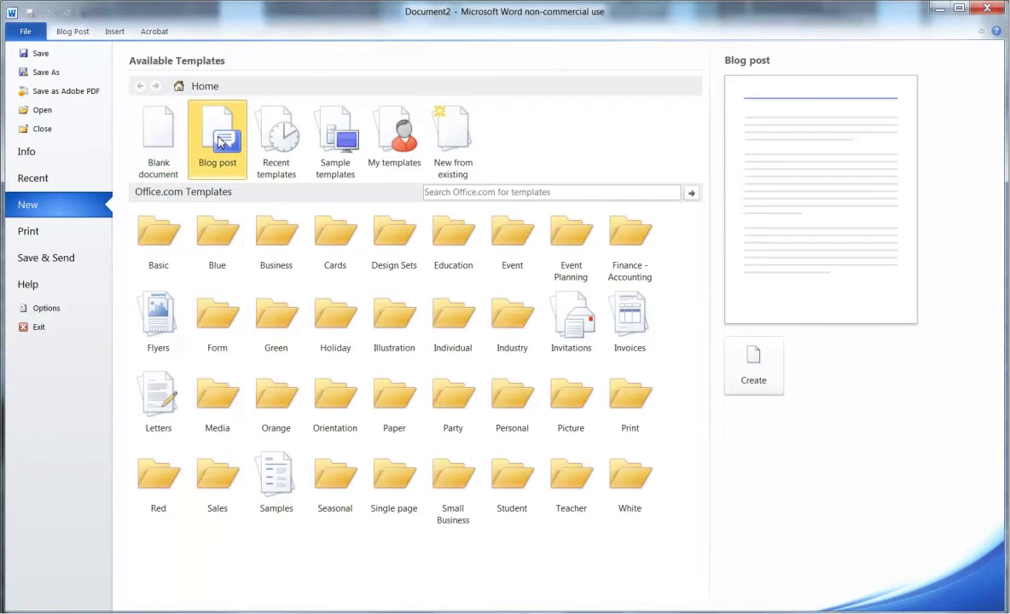
click(761, 362)
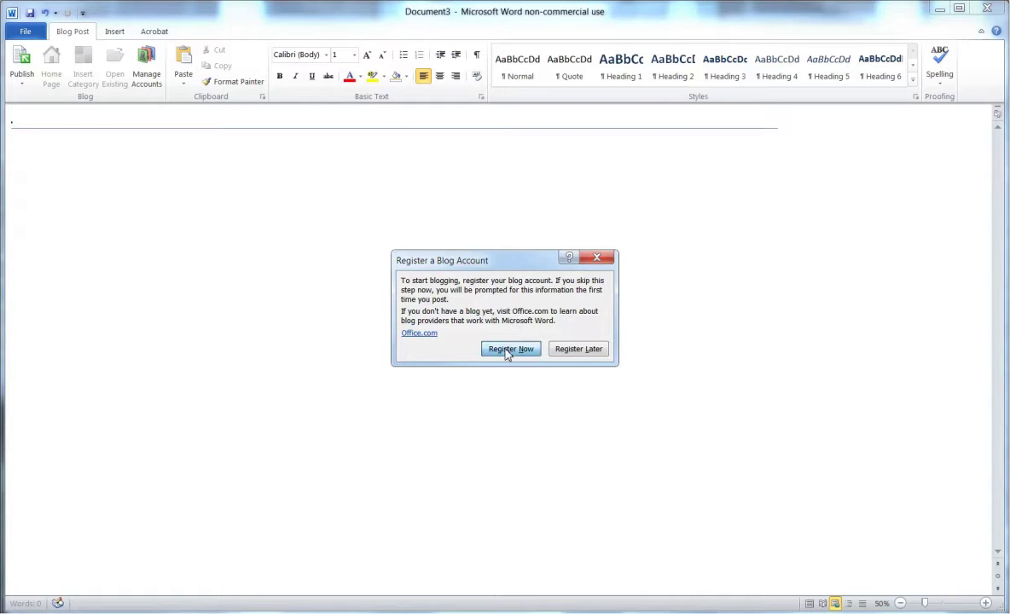
Register a new blog account with provider Other, keeping the MetaWebLog API.
click(509, 350)
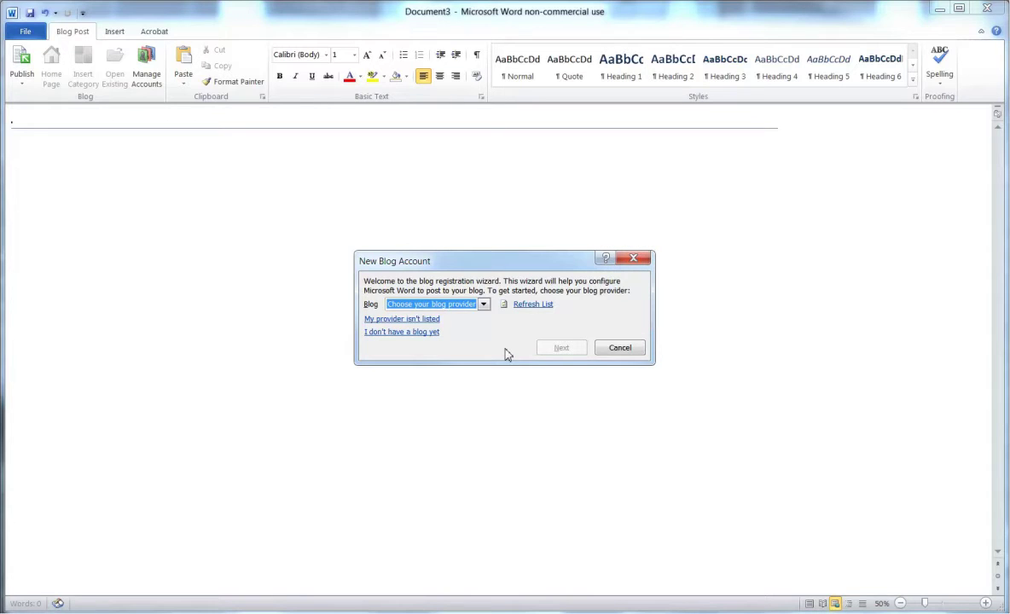
click(483, 305)
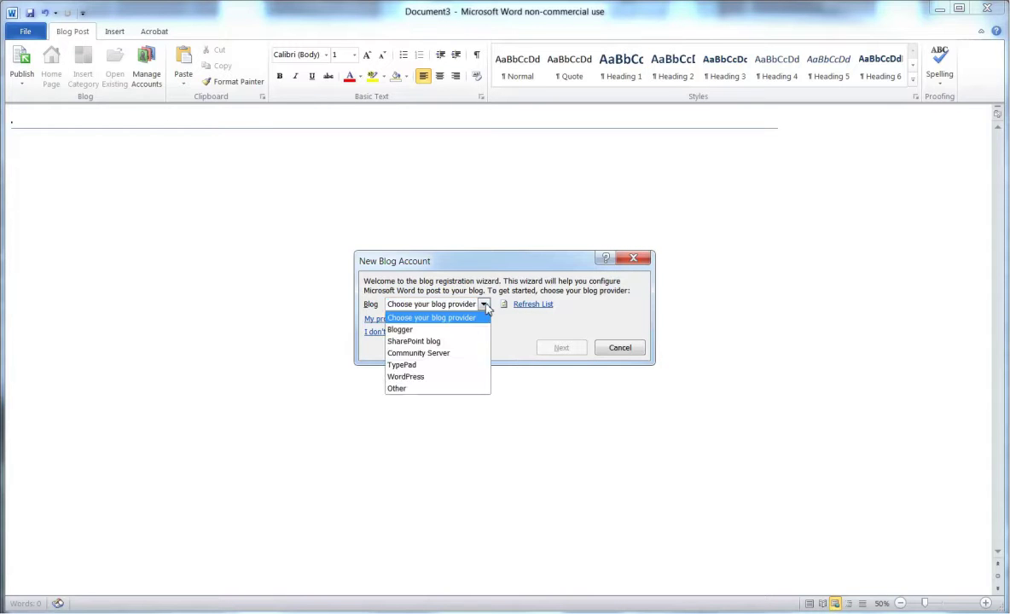
click(409, 394)
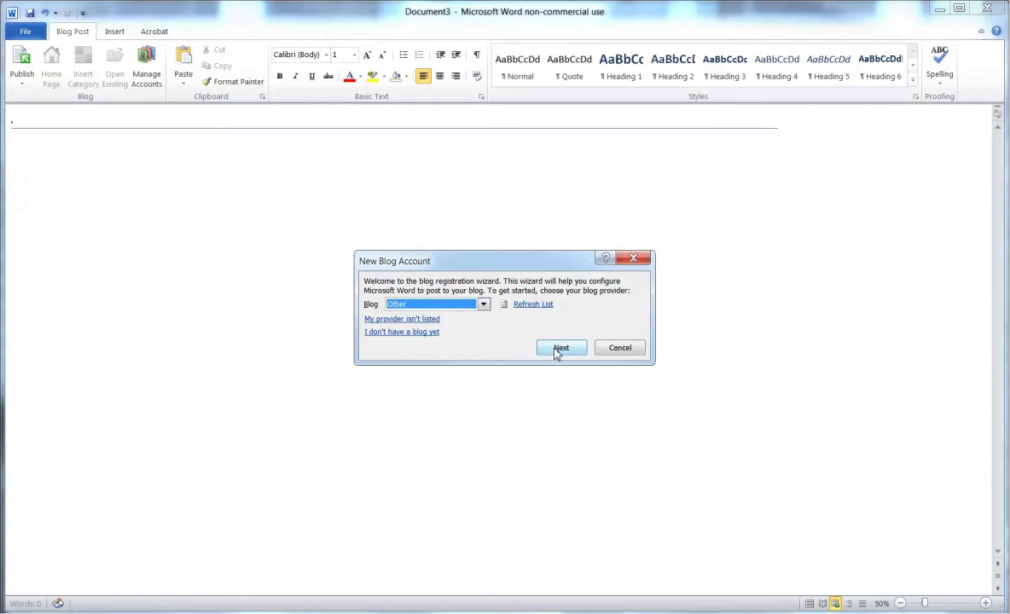
click(559, 348)
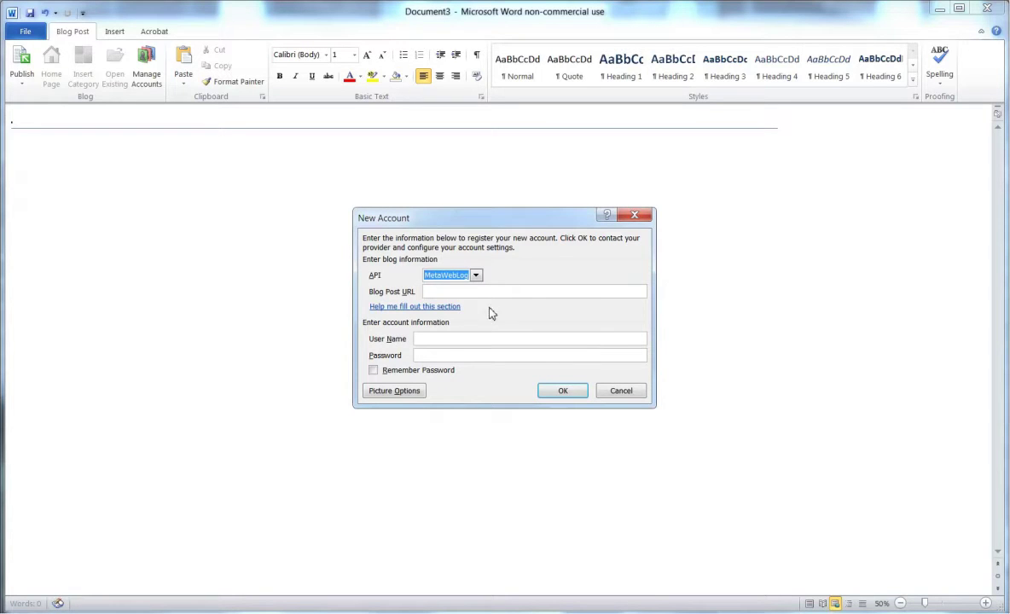
click(476, 276)
click(477, 283)
click(442, 291)
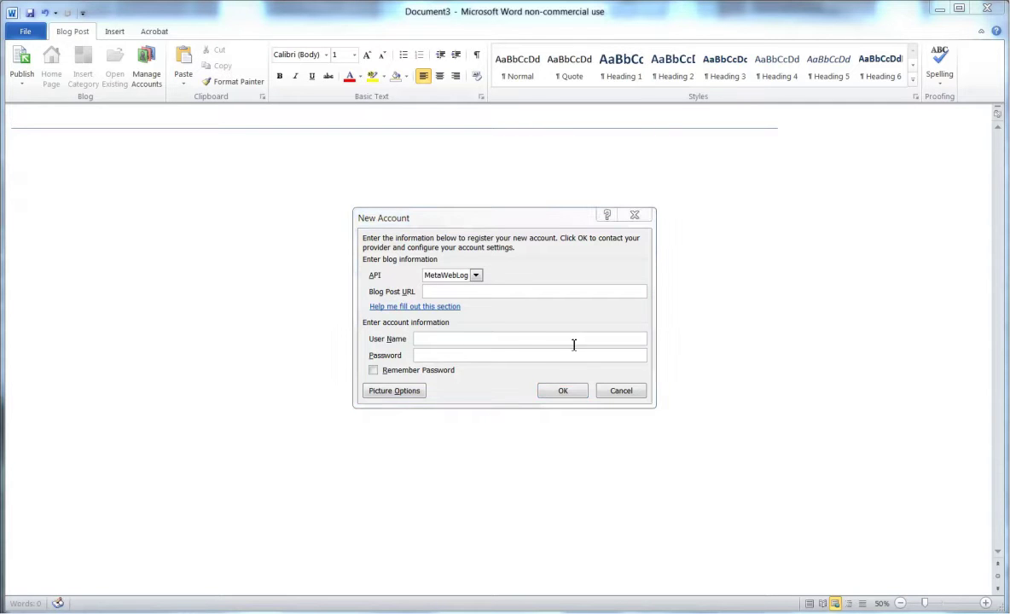
click(445, 293)
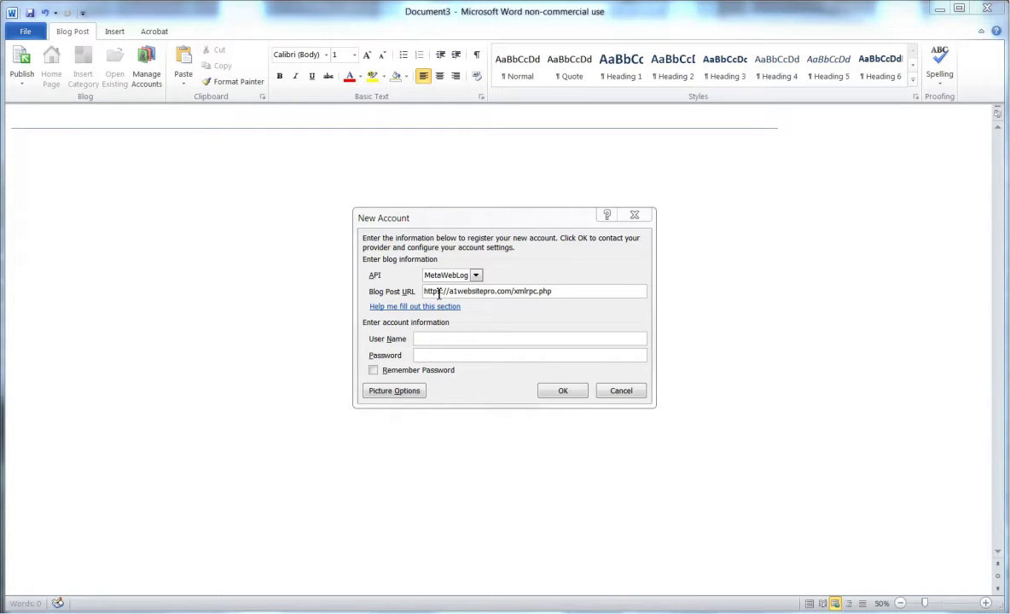
click(438, 294)
drag(436, 292, 444, 292)
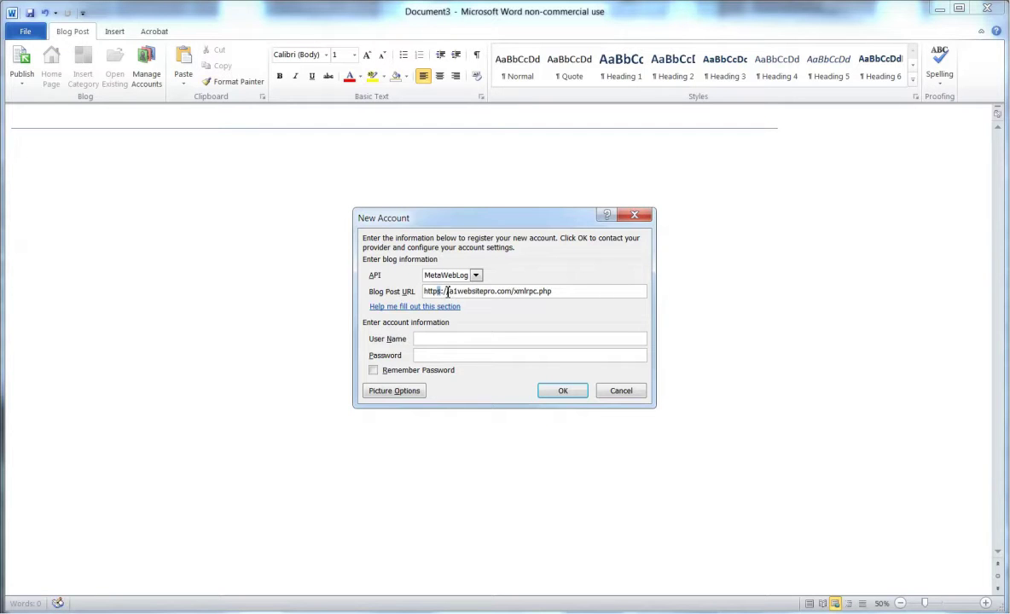
click(565, 291)
drag(565, 292, 514, 296)
click(565, 292)
double_click(532, 290)
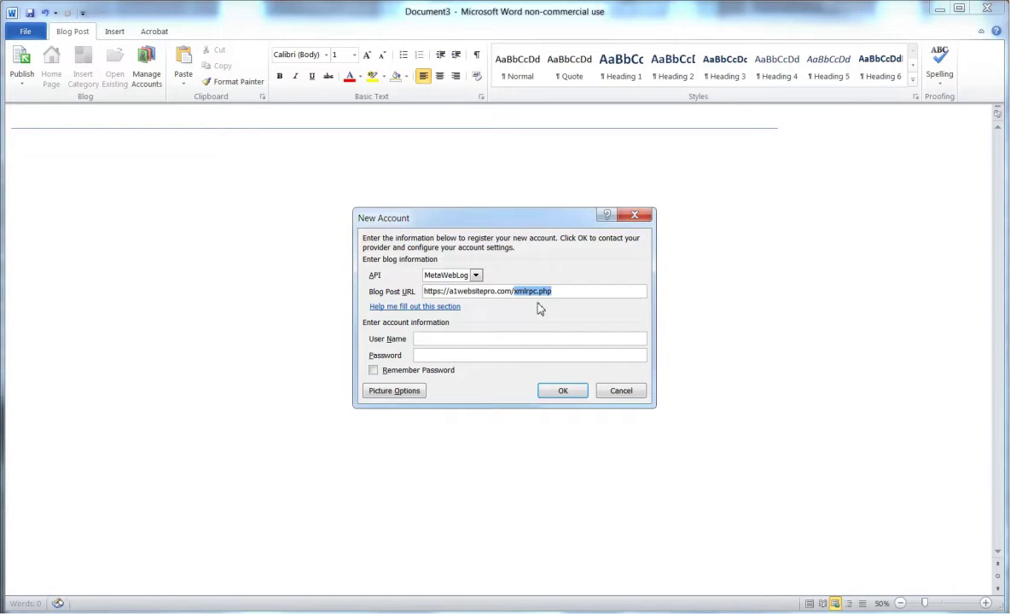
Enter the account user name and tick Remember Password.
click(453, 340)
text(maximus)
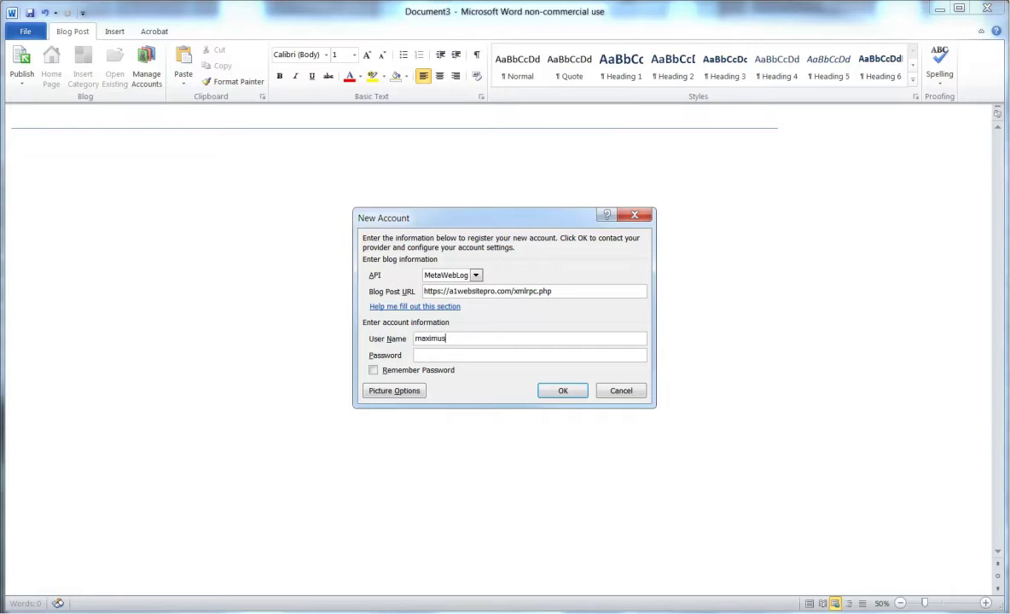
text(**********)
click(374, 372)
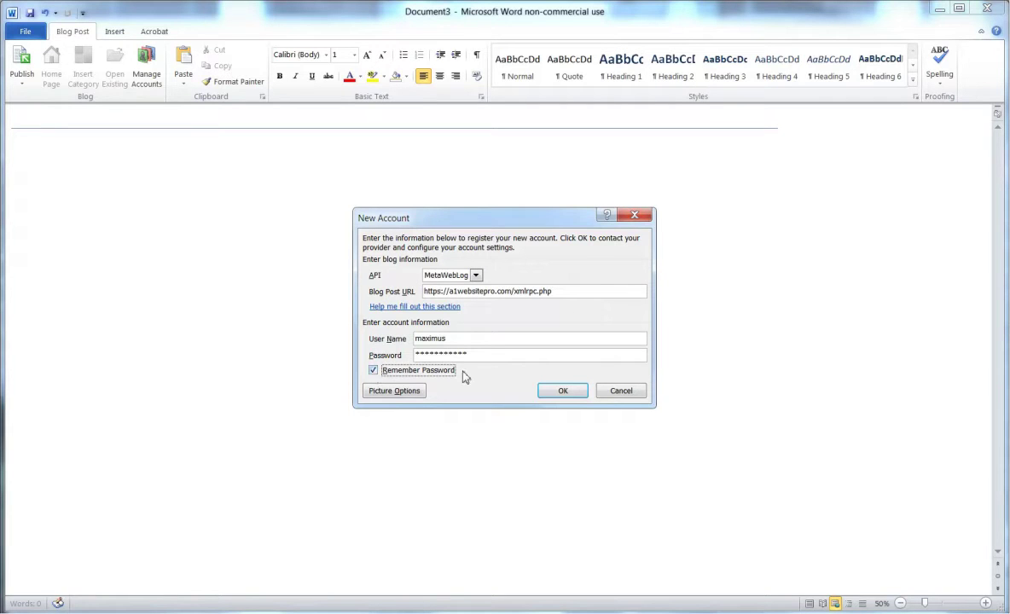
click(392, 391)
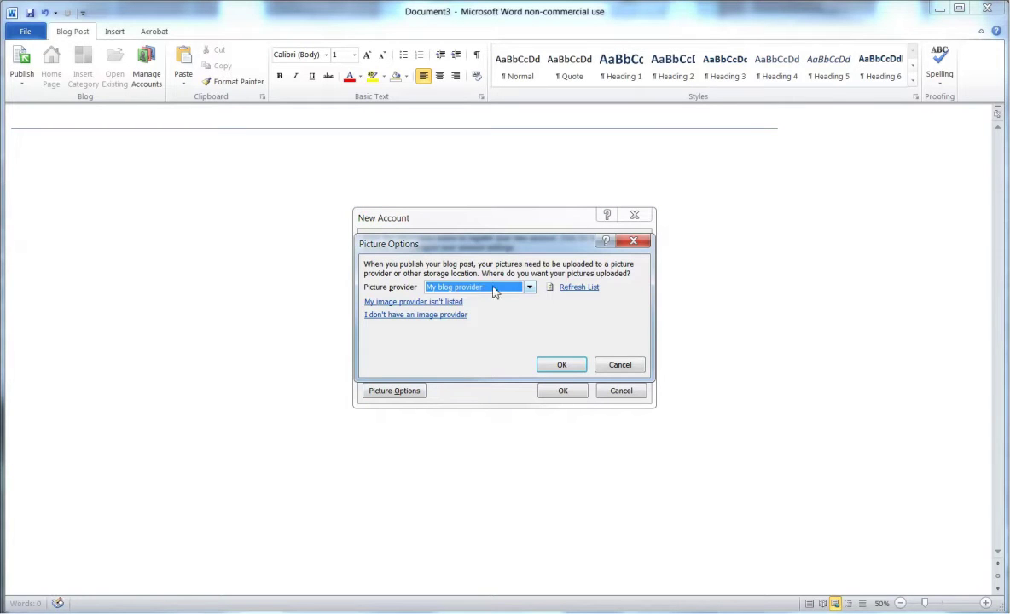
Keep picture uploads on My blog provider and confirm the successful account registration.
click(499, 291)
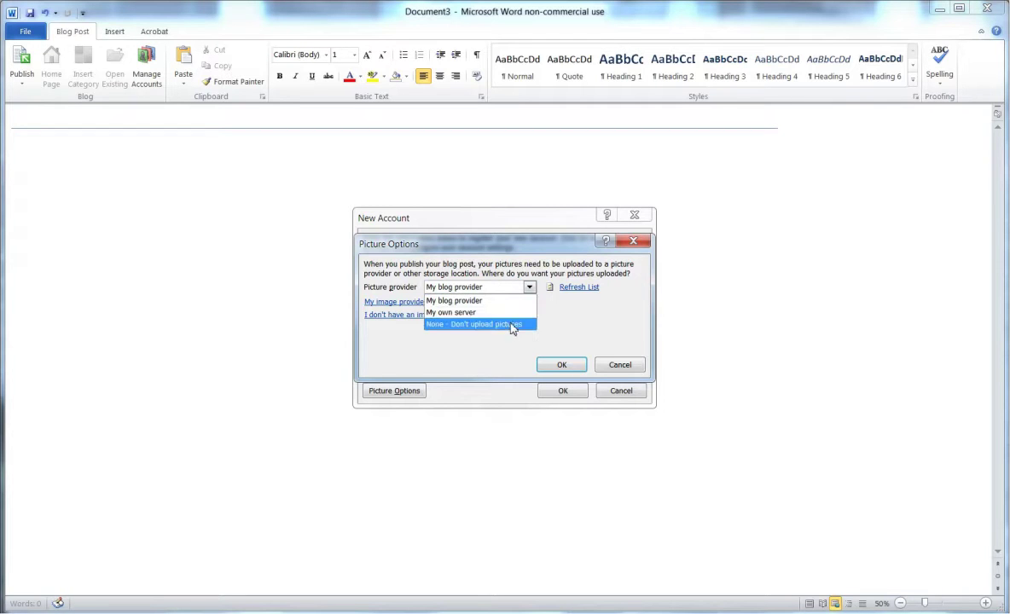
click(515, 307)
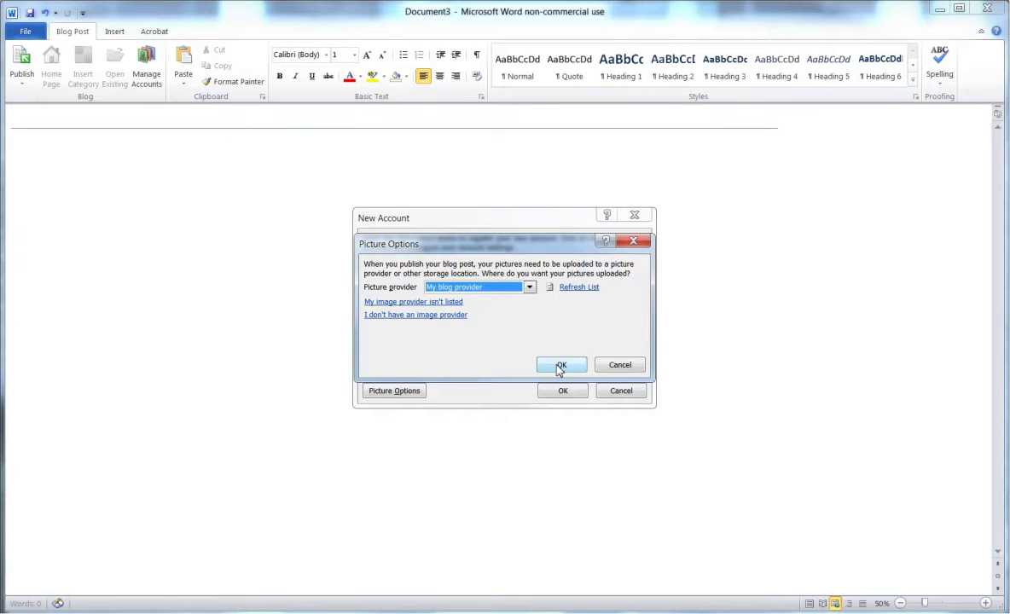
click(561, 365)
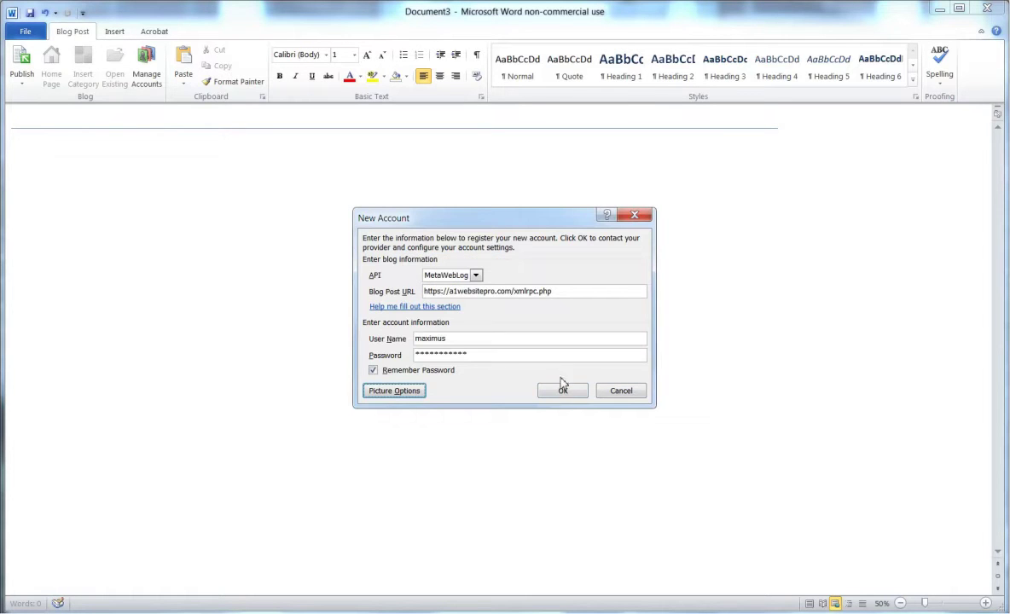
click(564, 393)
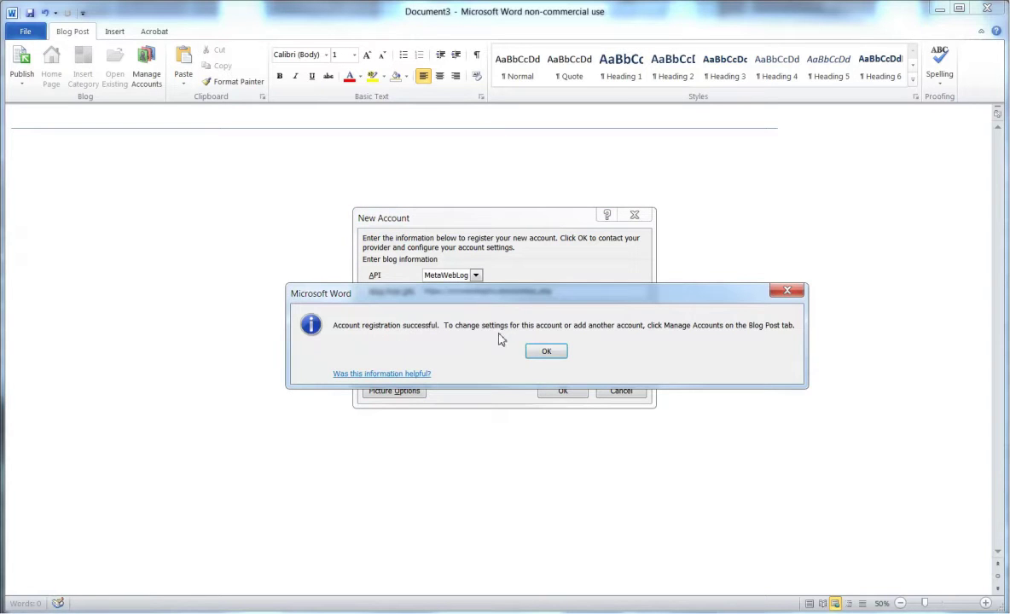
click(546, 352)
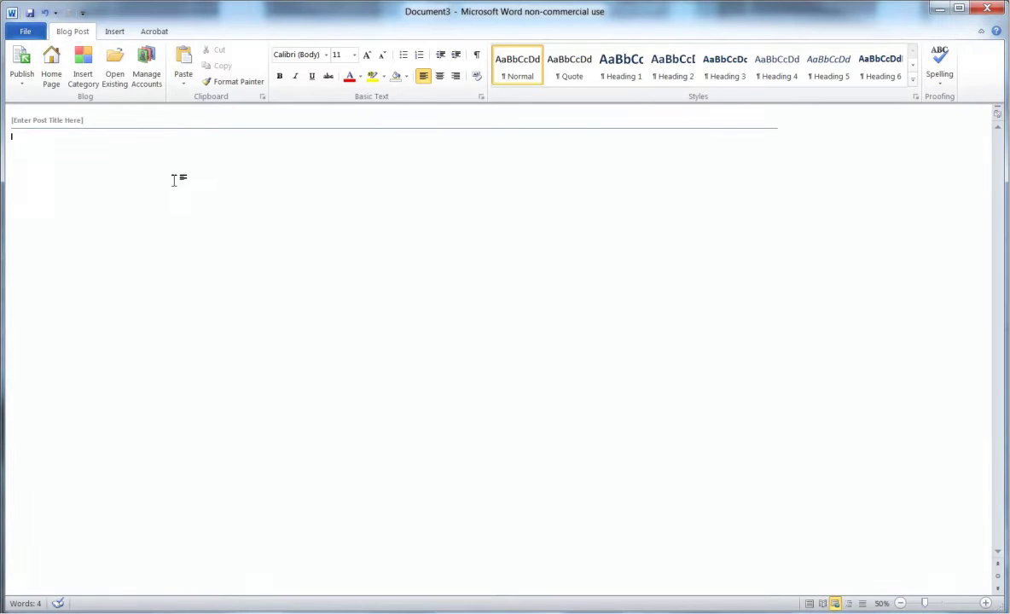
click(147, 64)
Add another blog account with provider Other, pasting the xmlrpc.php address with http instead of https.
click(358, 216)
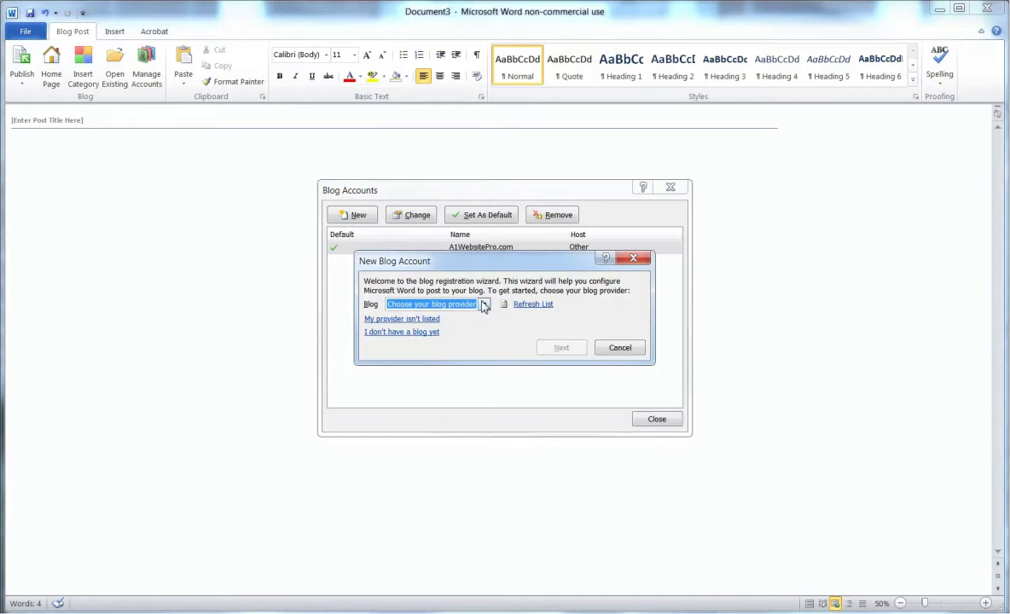
click(484, 305)
click(418, 389)
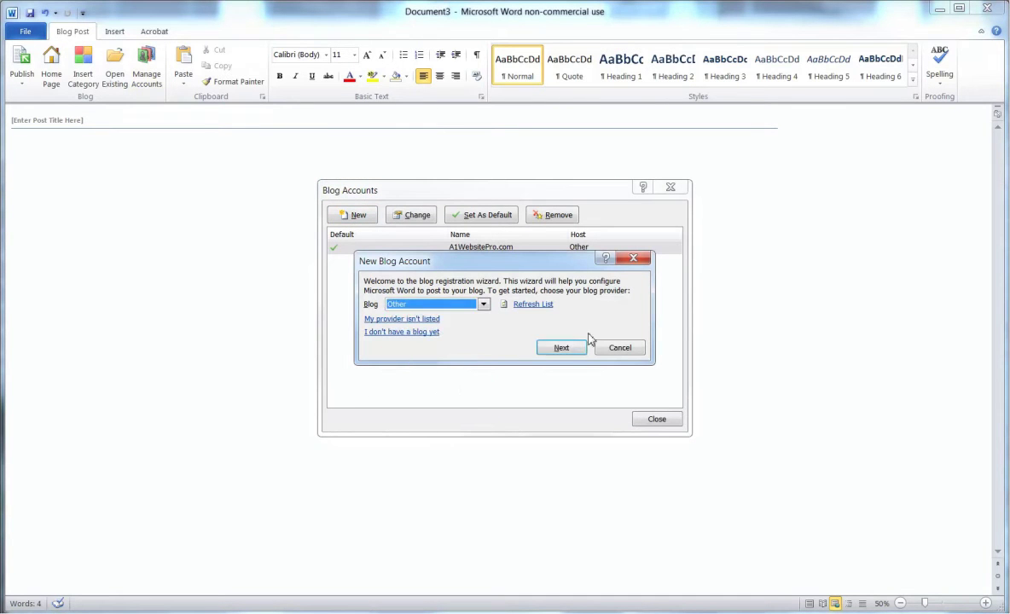
click(567, 347)
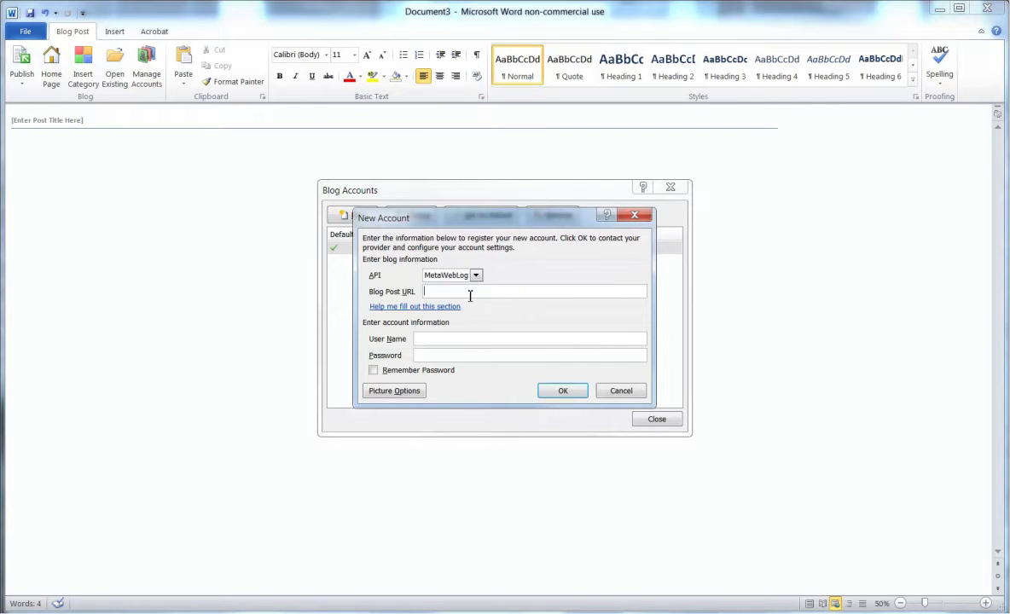
text(https://a1websitepro.com/xmlrpc.php)
click(441, 291)
key(BackSpace)
drag(491, 292, 447, 296)
Enter the user name and password, remember the password, and register the account.
text(maximusmccullough)
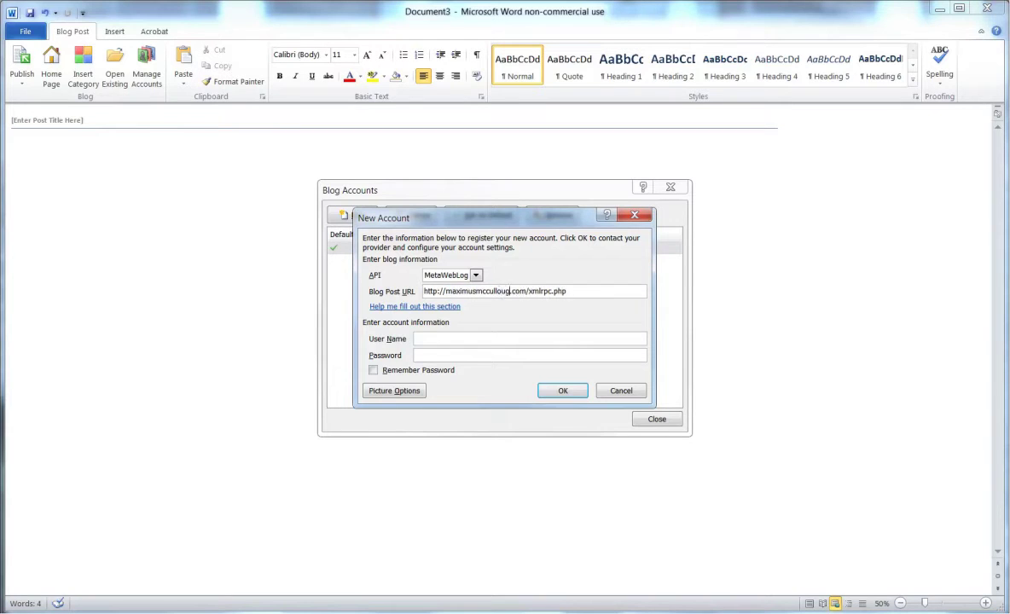
text(maximus)
key(Tab)
text(**********)
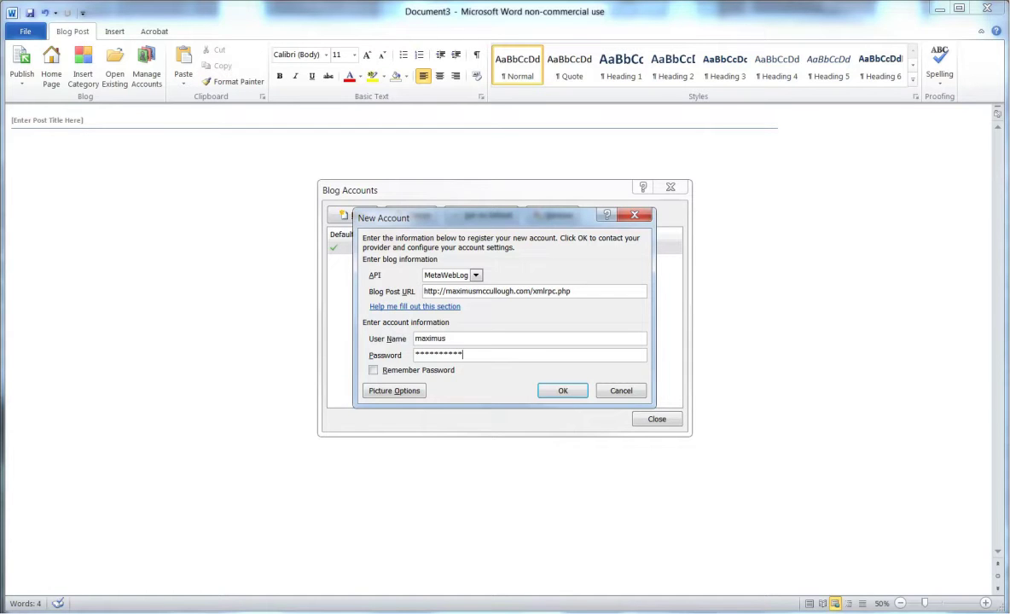
click(373, 370)
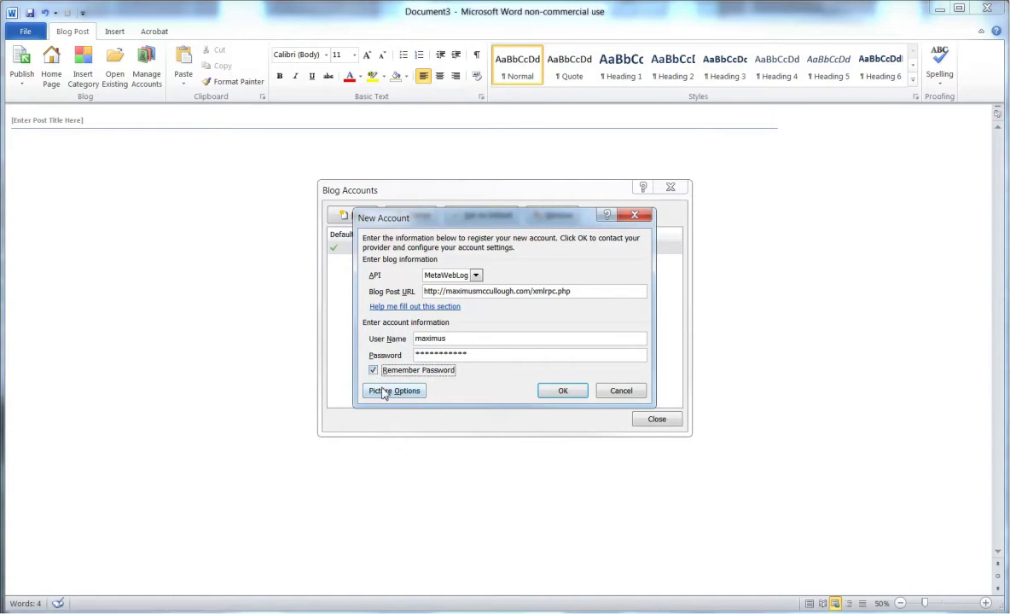
click(389, 391)
click(562, 364)
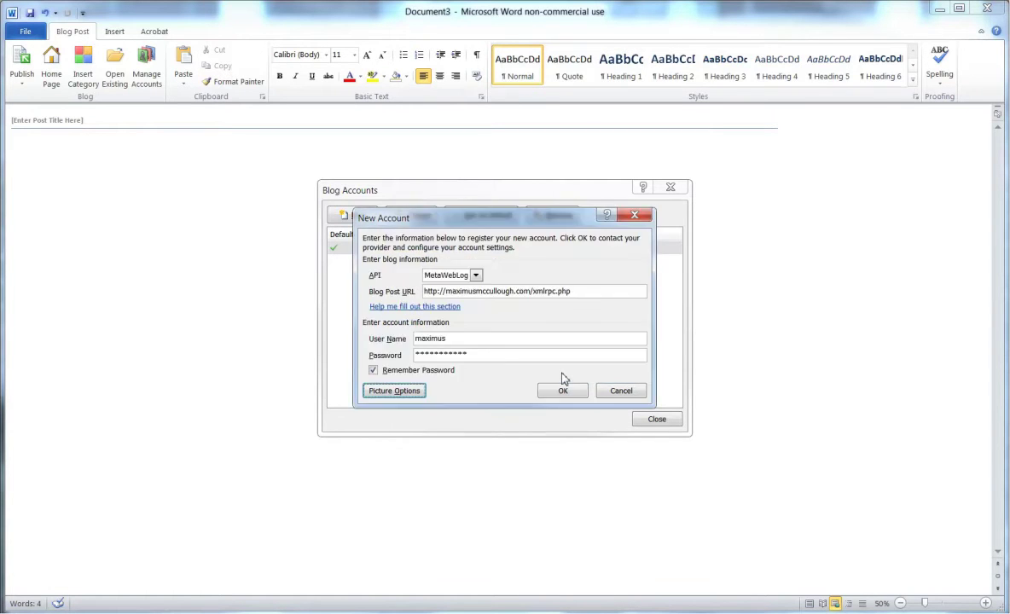
click(585, 393)
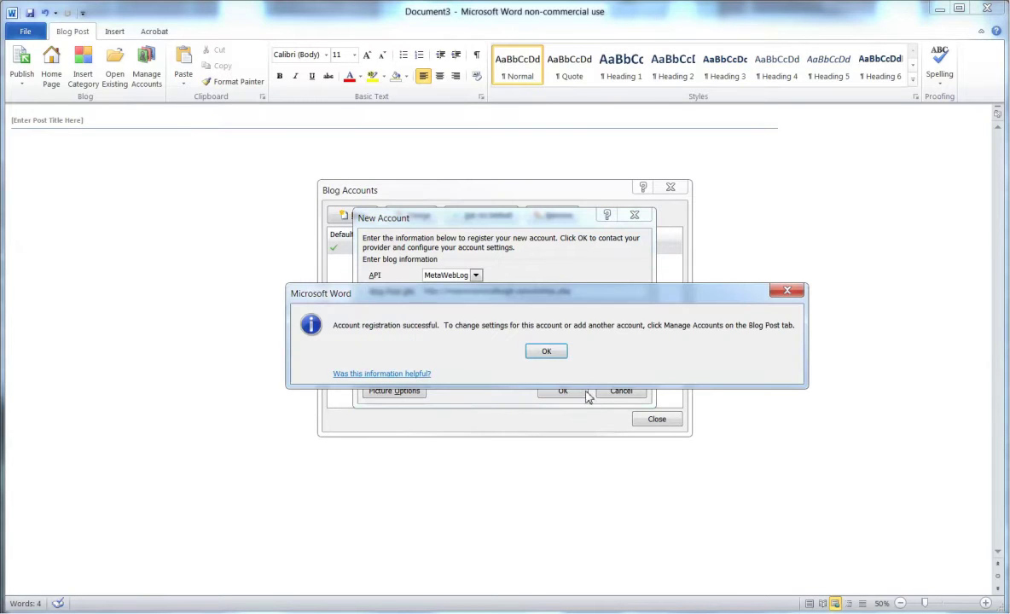
click(546, 351)
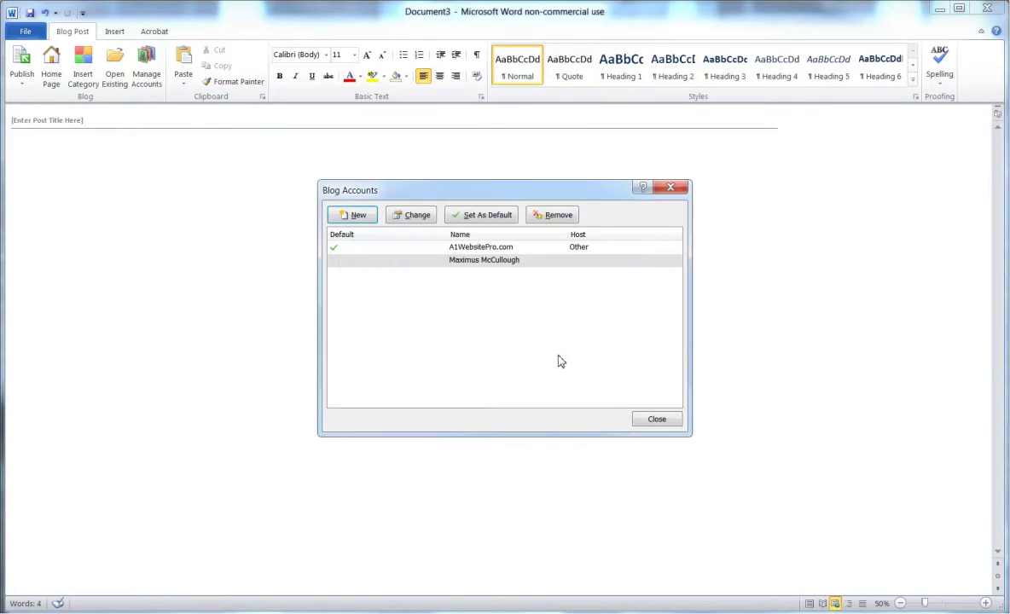
Keep A1WebsitePro.com as the default blog account and close account management.
click(469, 249)
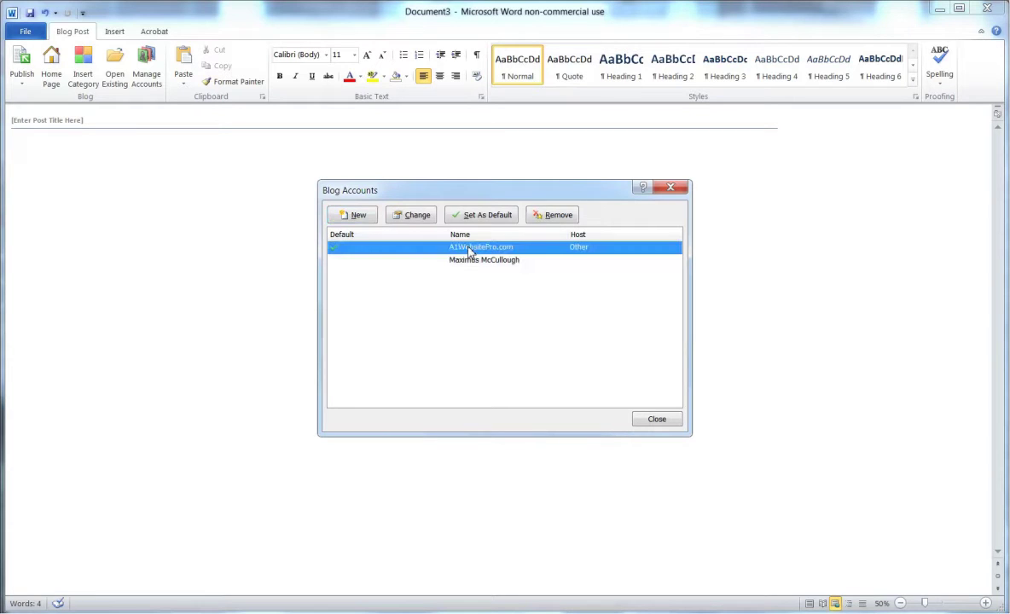
click(477, 215)
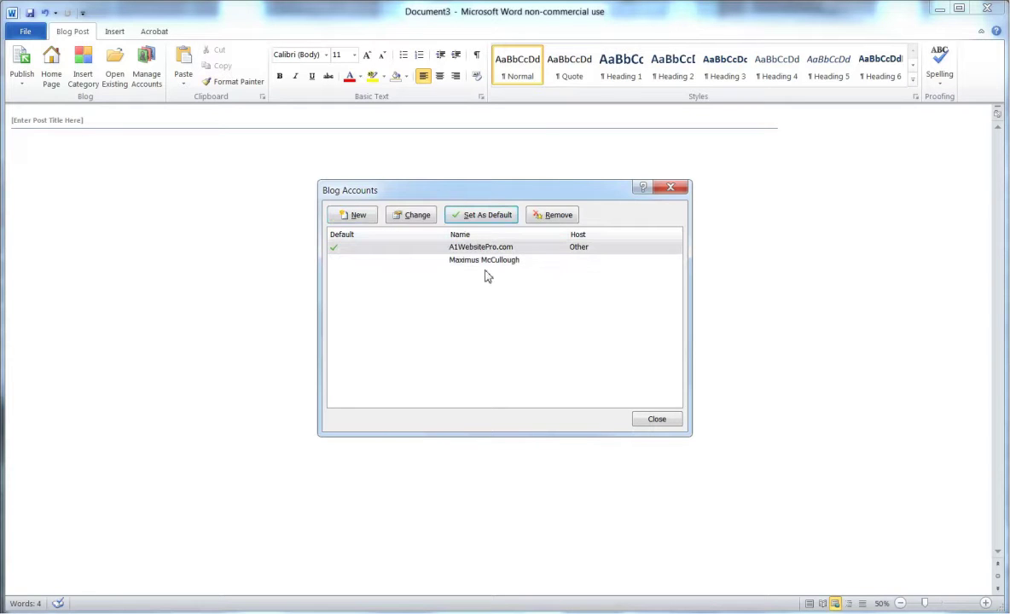
click(655, 419)
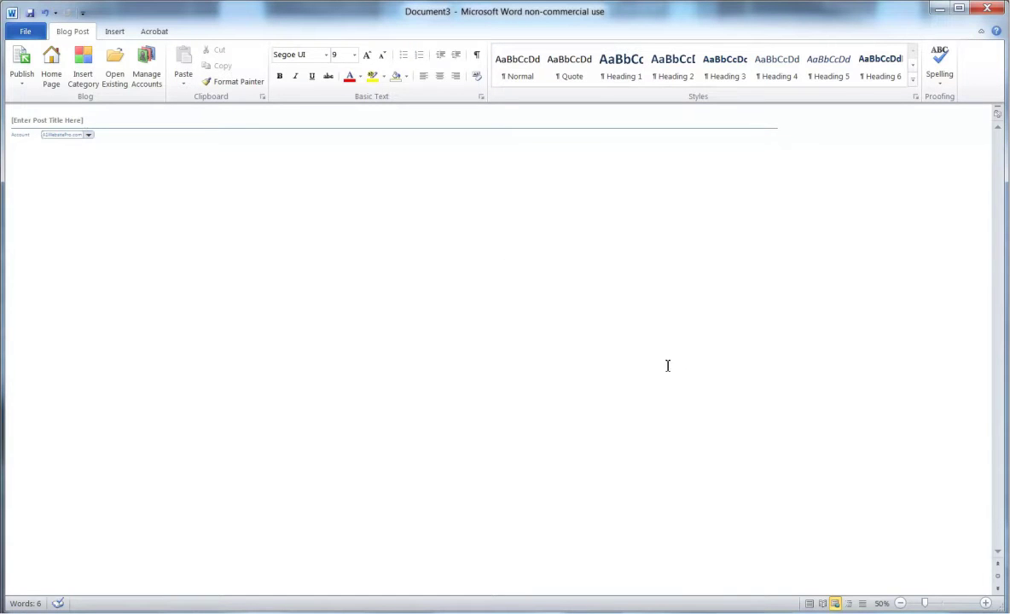
Zoom the post to 120% and type the title 'How to Blog with WordPress using Microsoft Office'.
click(985, 603)
click(986, 603)
click(986, 603)
click(986, 603)
click(986, 603)
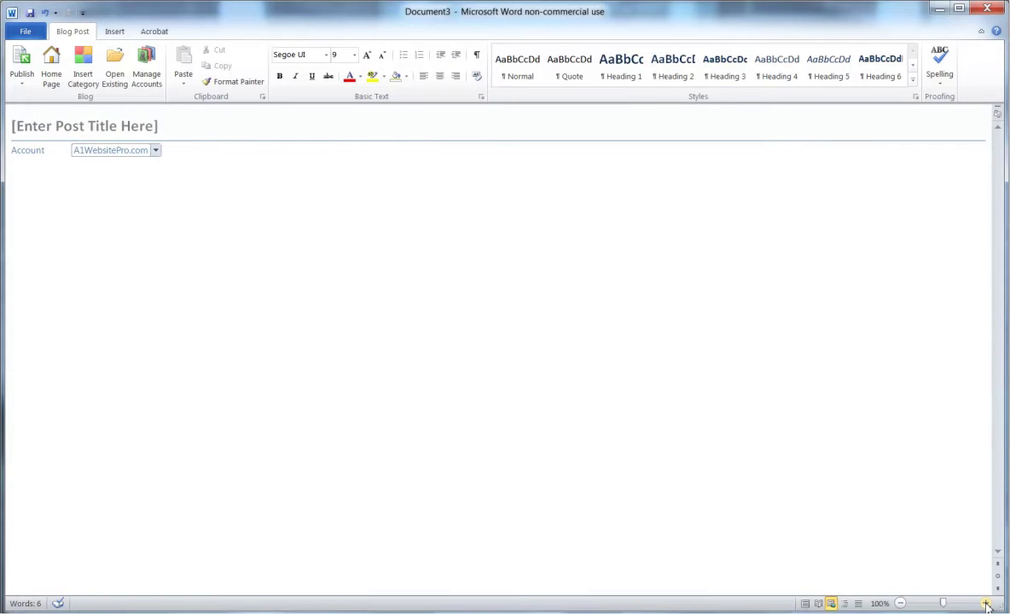
click(986, 603)
click(986, 603)
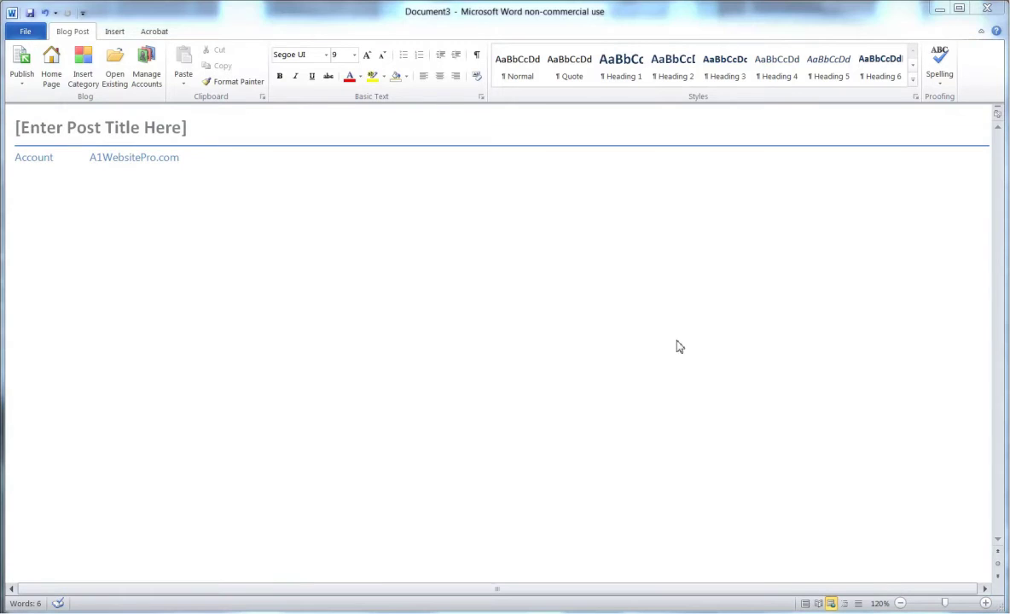
click(116, 133)
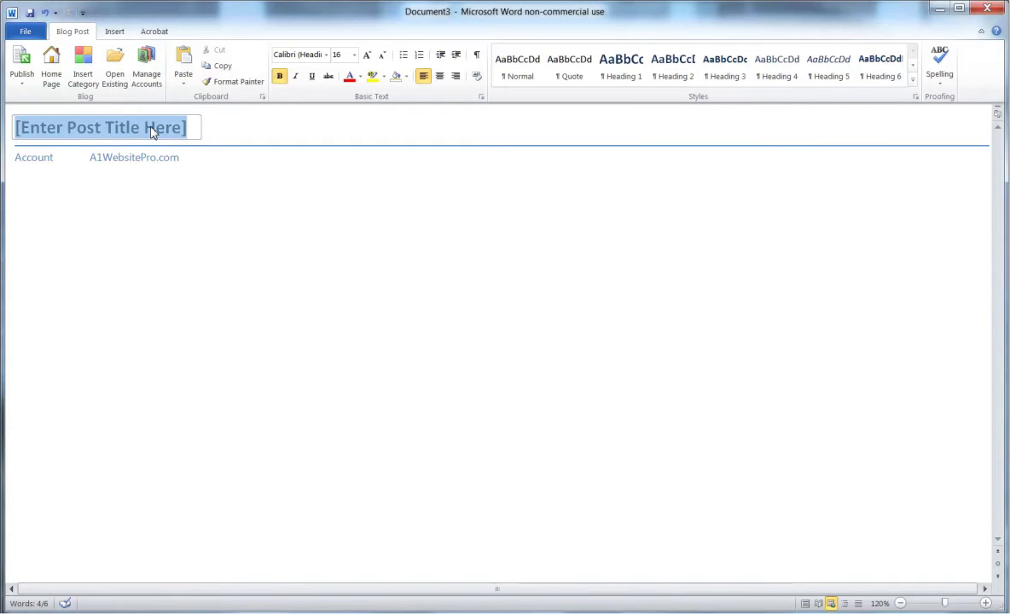
text(How t)
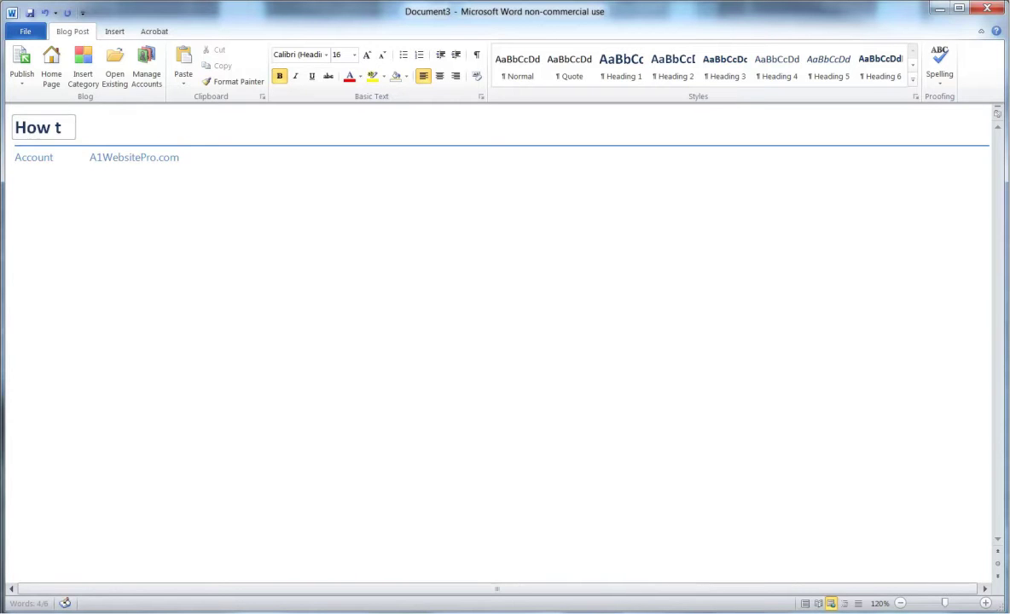
text(o Blog with )
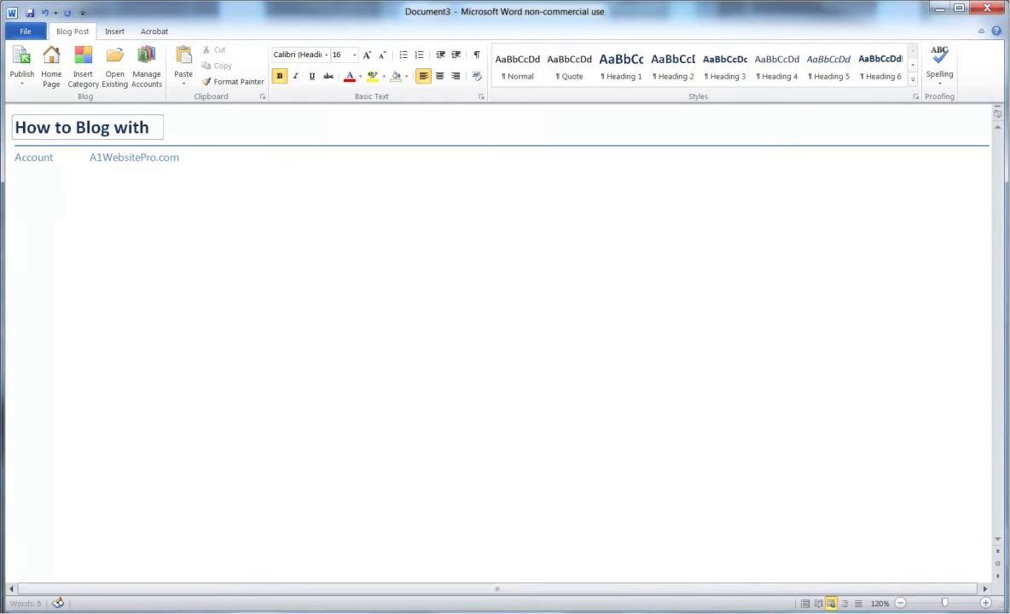
text(WordPr)
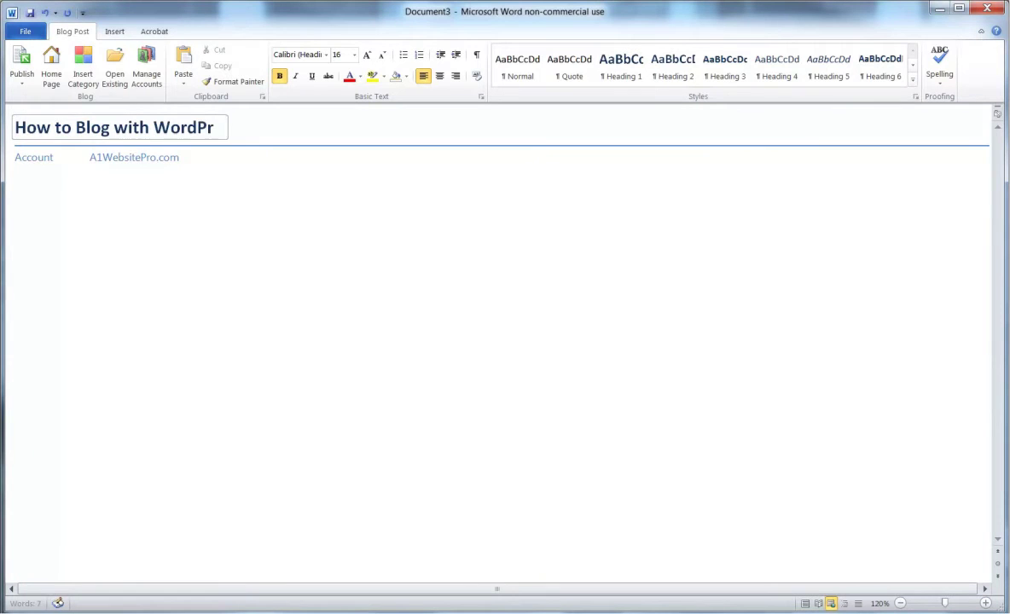
text(ess using)
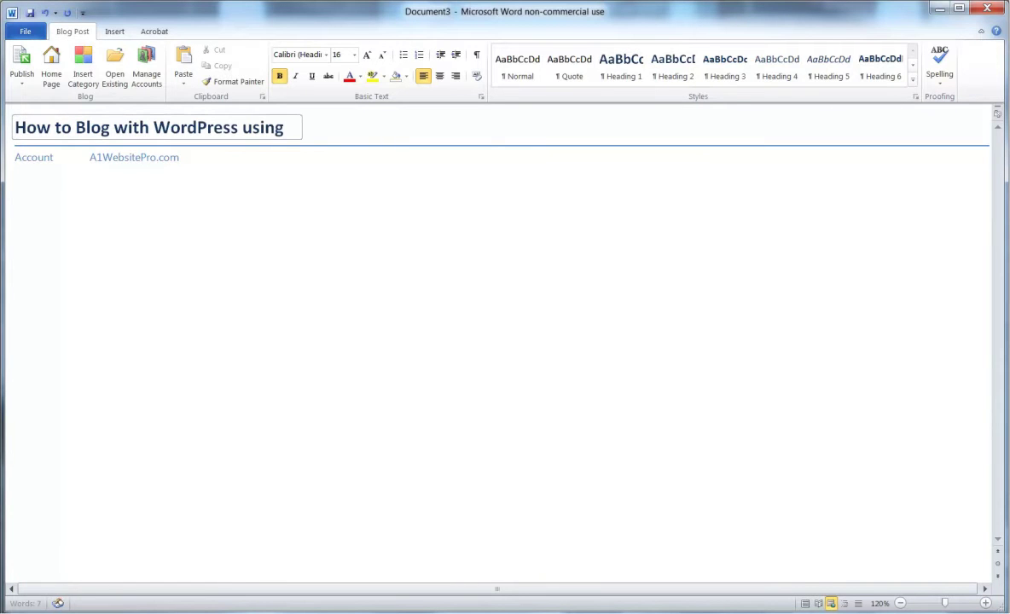
text( Micros)
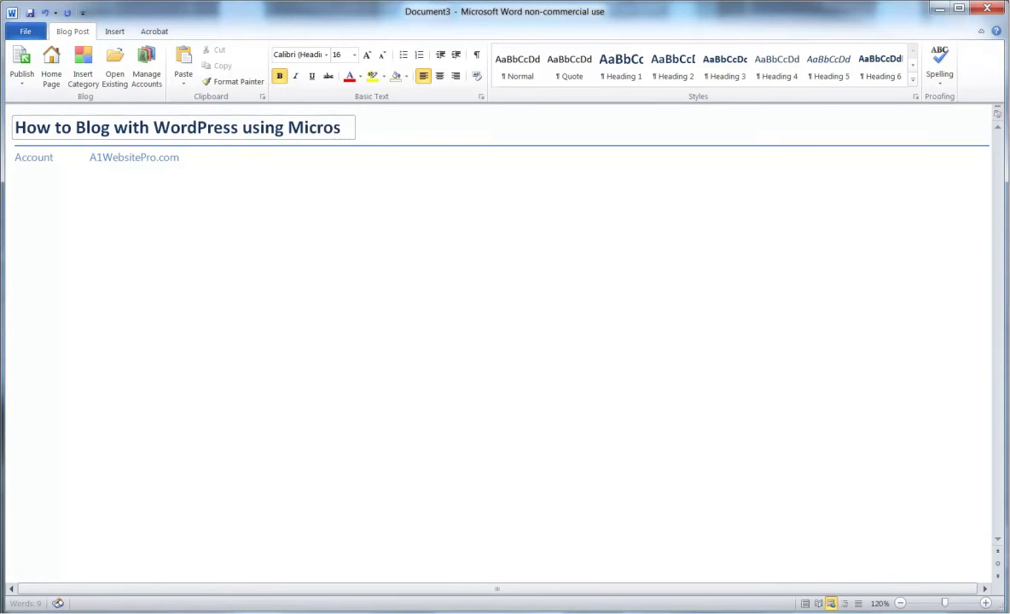
text(oft Office)
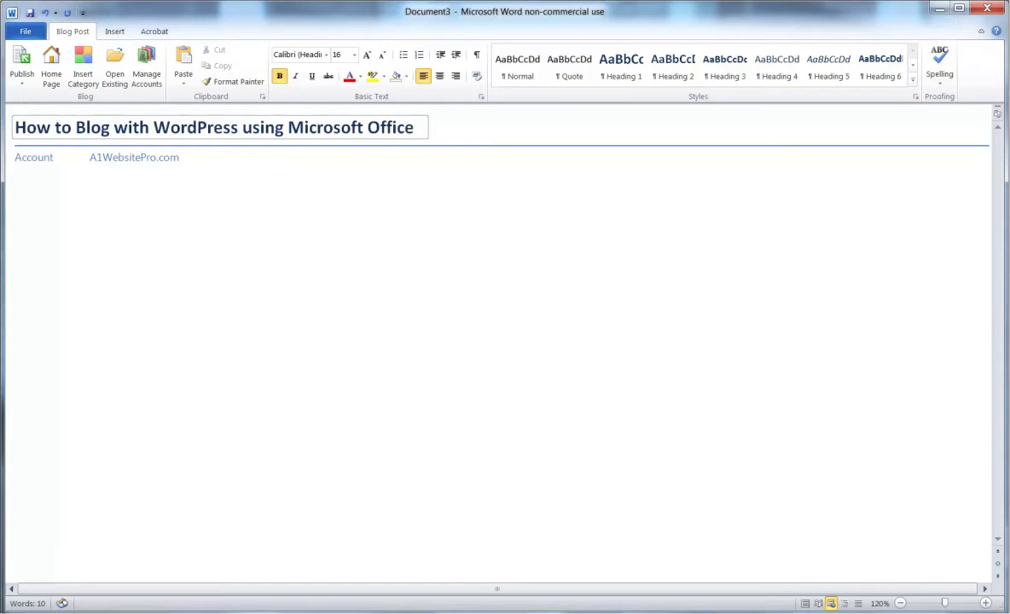
click(167, 213)
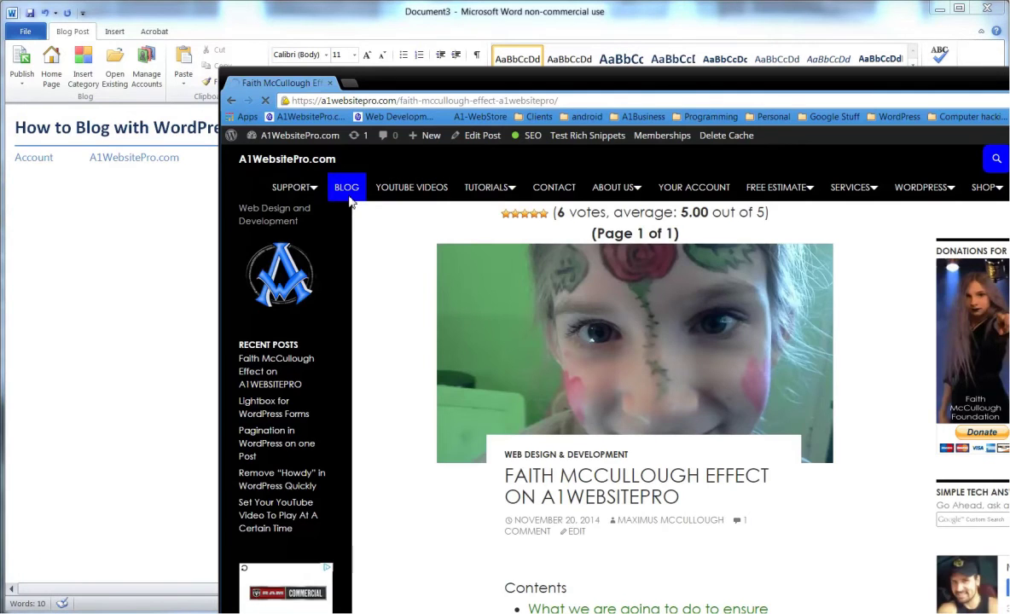
click(347, 190)
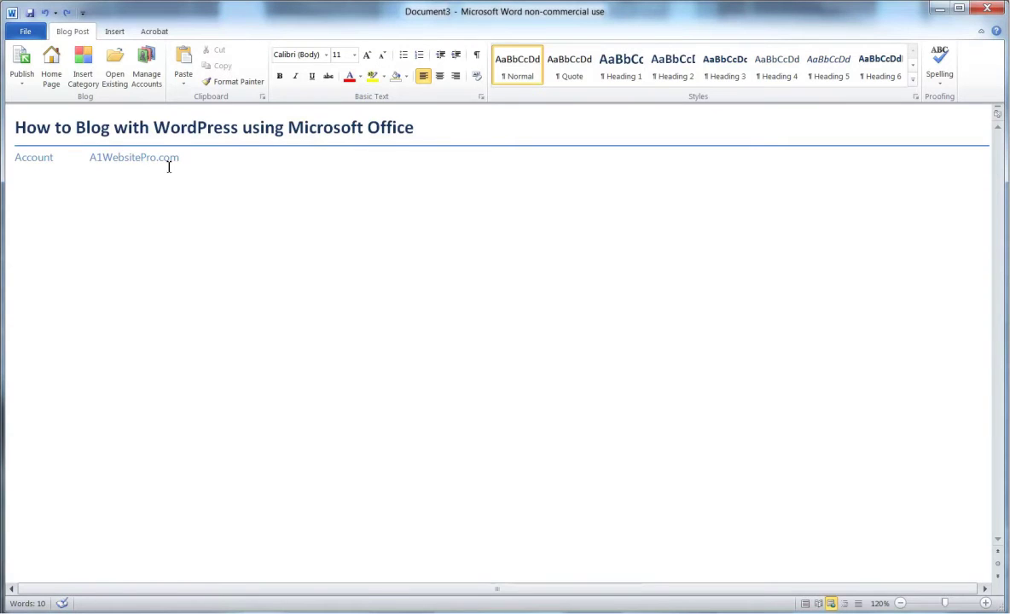
Add a category field to the post and choose Tech Support.
click(86, 70)
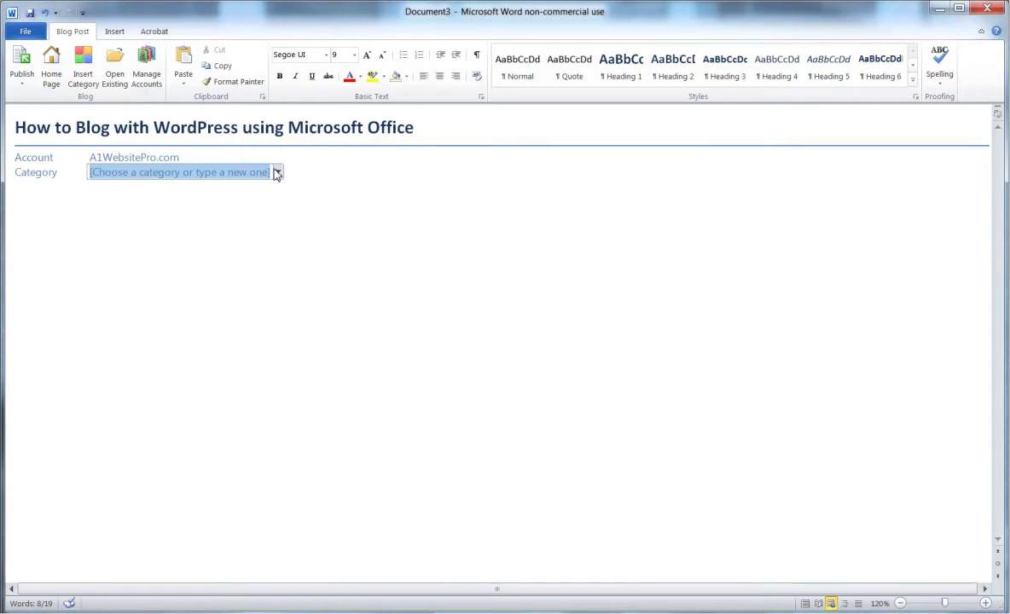
click(278, 173)
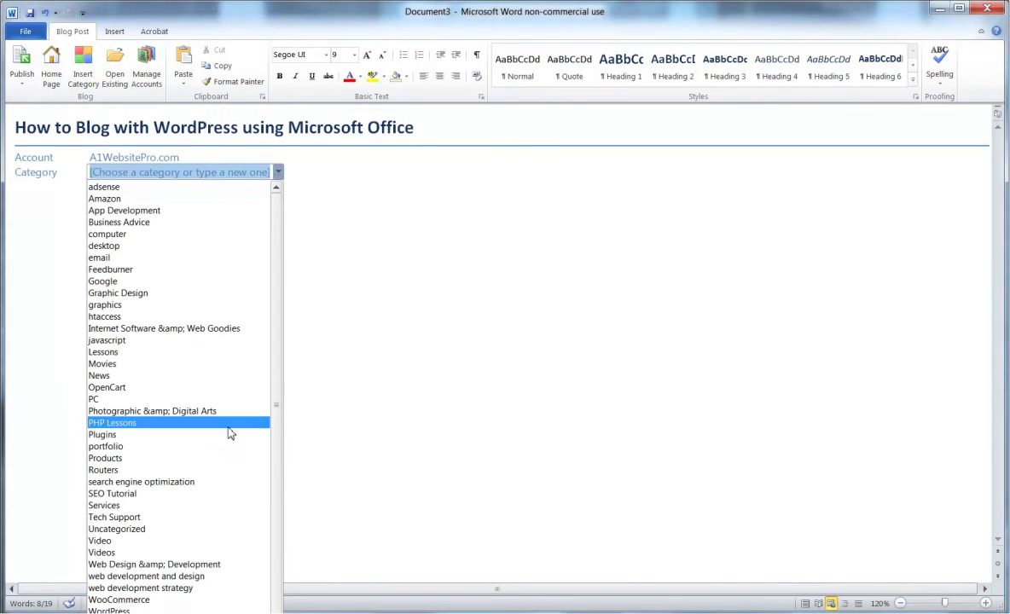
click(186, 518)
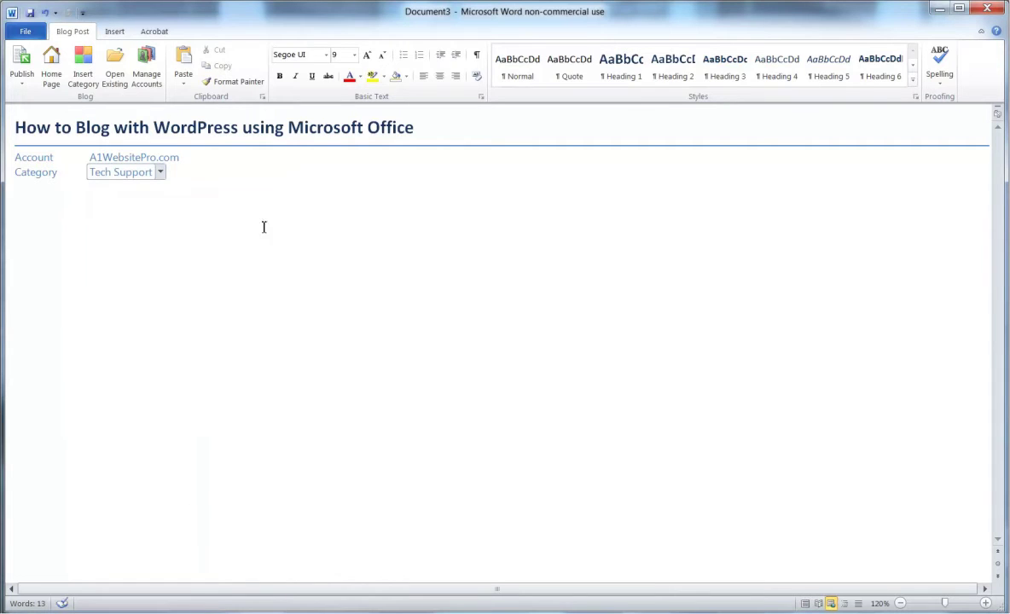
click(271, 197)
click(218, 173)
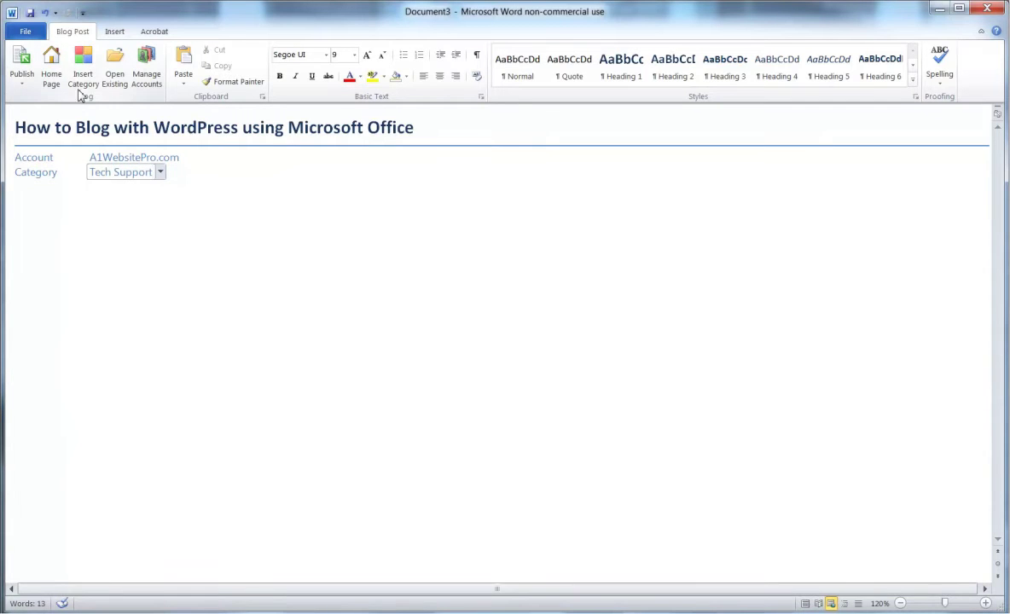
Insert a second category, WordPress, then return to the empty body paragraph.
click(82, 59)
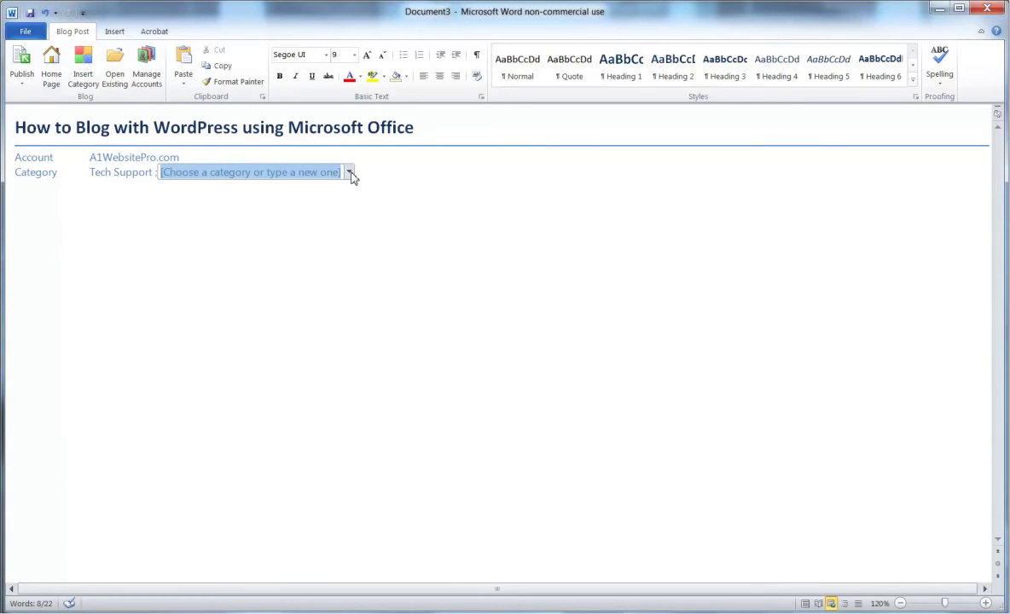
click(349, 173)
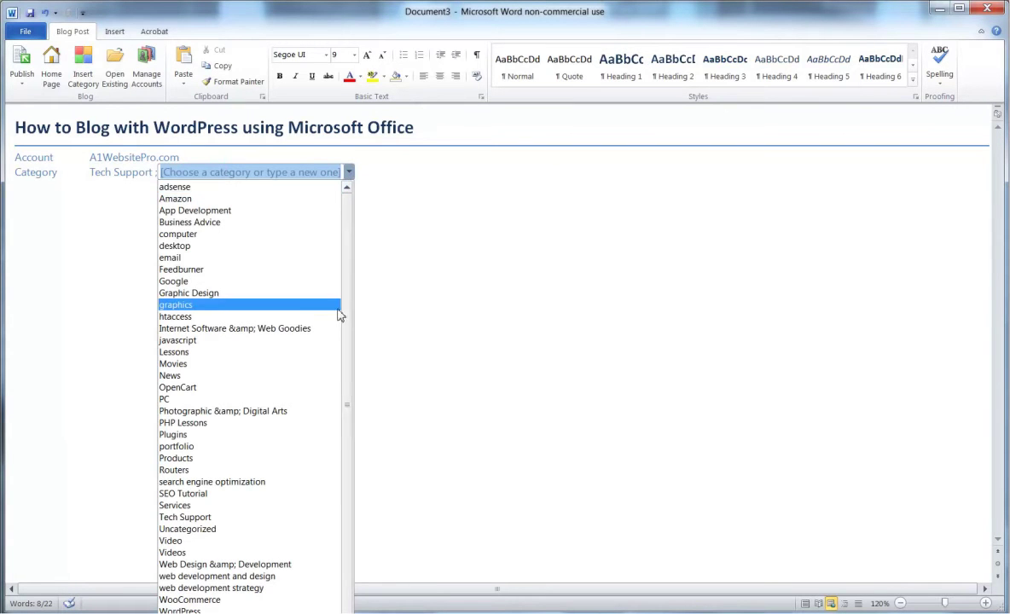
click(194, 606)
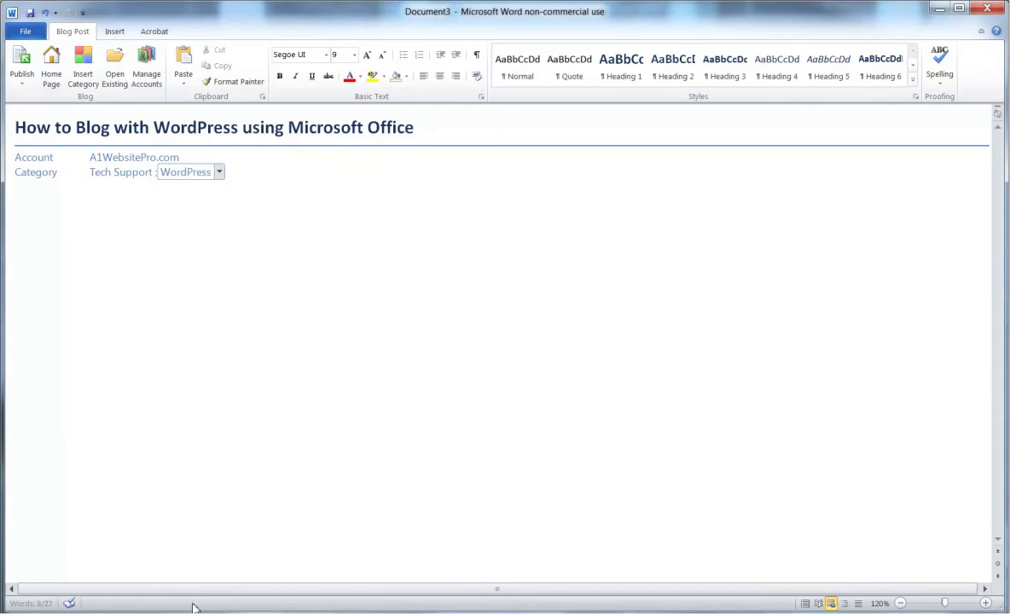
click(116, 172)
click(232, 172)
click(197, 242)
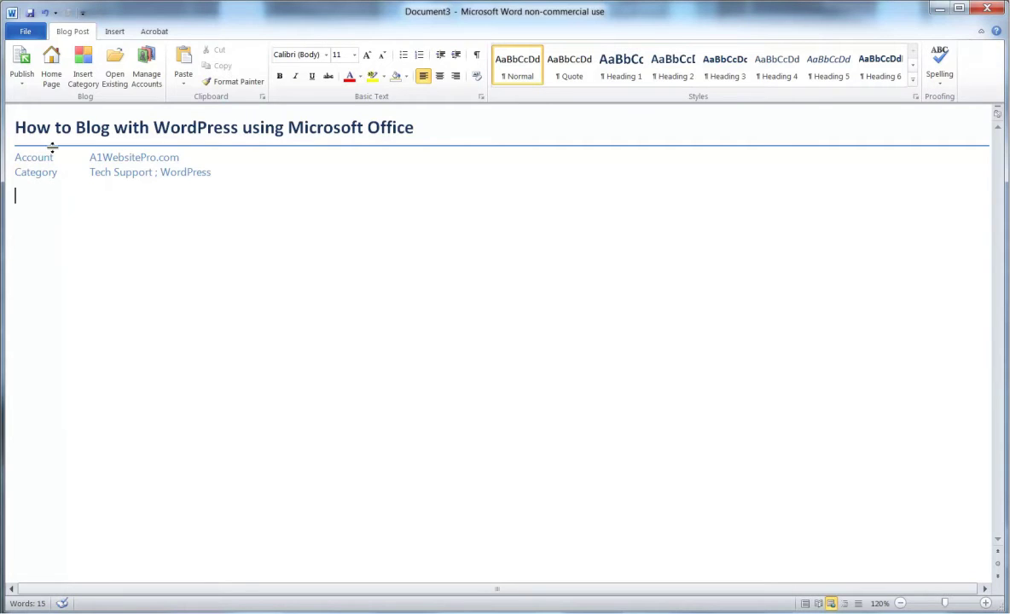
Paste the prepared introduction paragraph and the Step 1 line into the post body.
click(23, 84)
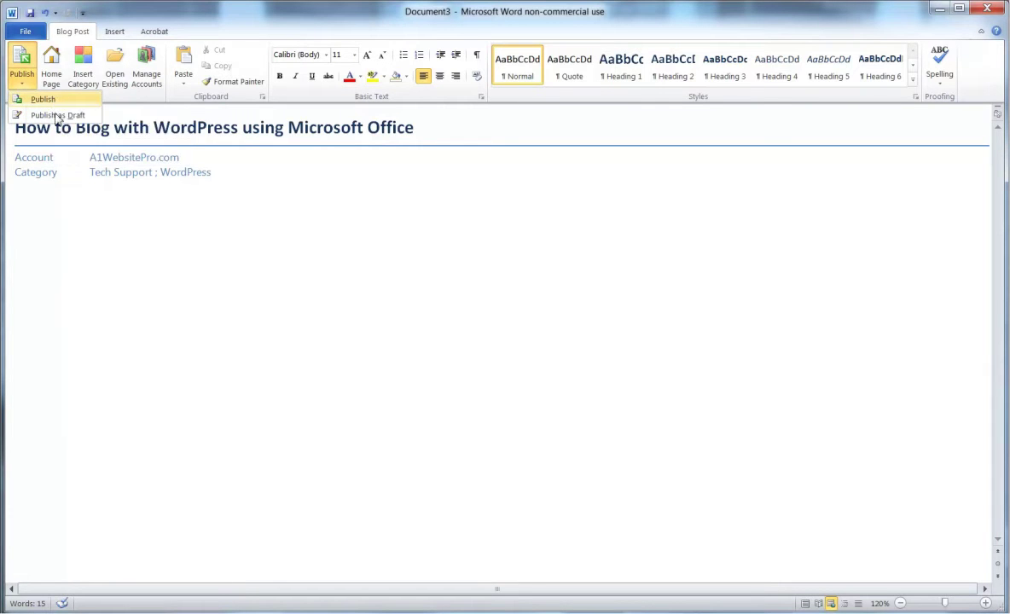
click(107, 226)
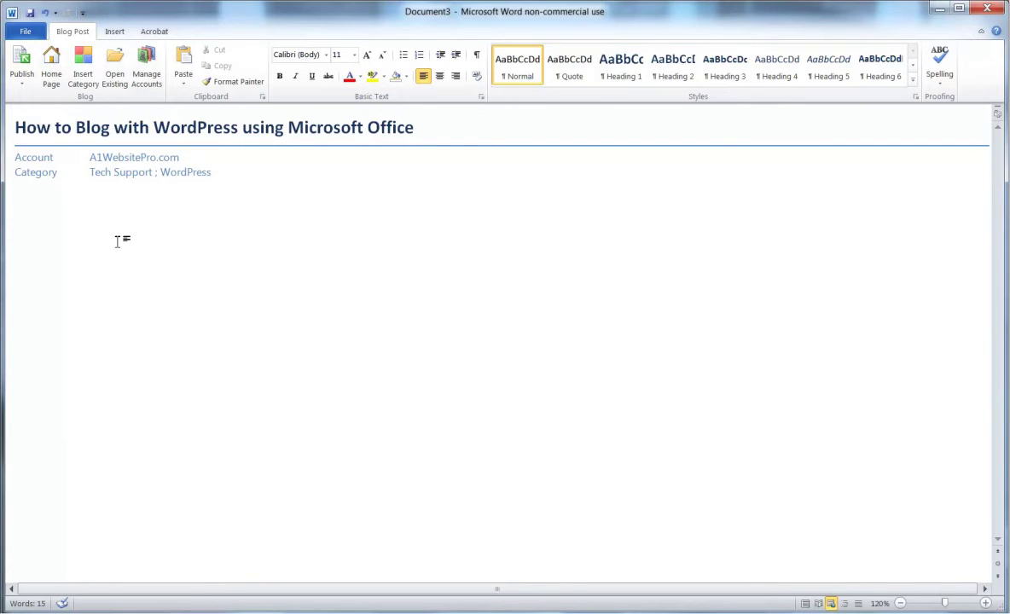
text(If you want to learn how to blog with WordPress using Microsoft Office you have come to the right place. We have the typed out the instructions as well as a video to help you accomplish this goal. Below are the preliminary steps to set up the account with your Microsoft Office Word program. This particular tutorial is for those webmasters that have a server hosting the WordPress CMS. Step 1 Set up your WordPress blog in the Microsoft office word program.)
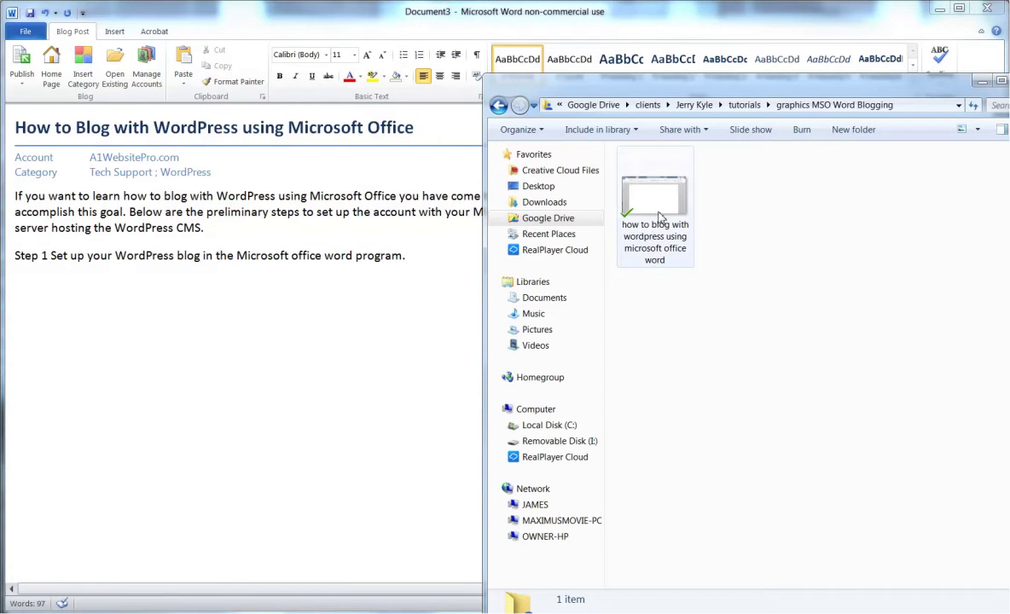
Drag the 'how to blog with wordpress using microsoft office word' PNG from Explorer under Step 1.
click(659, 207)
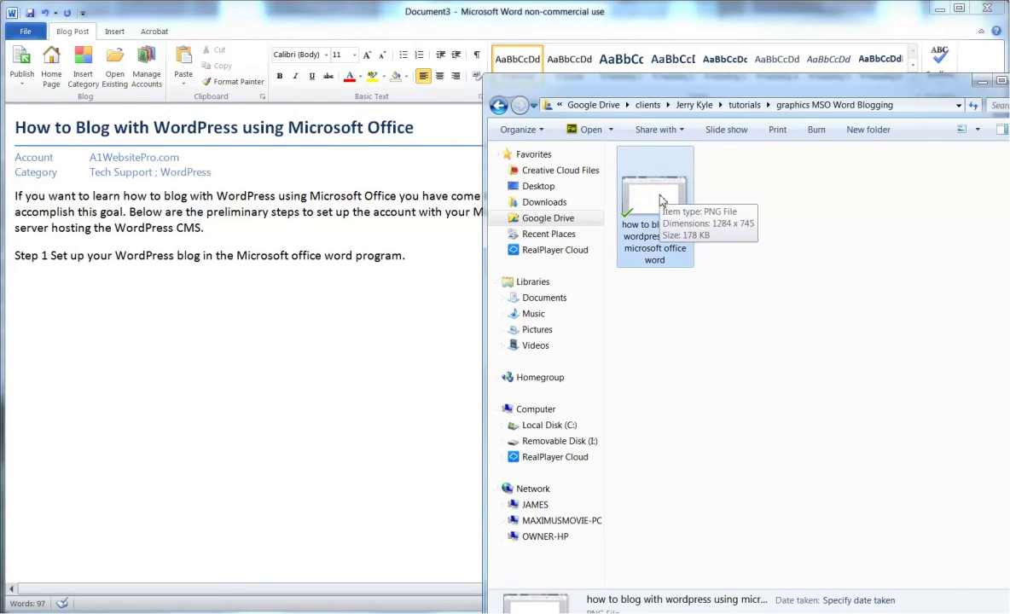
drag(659, 201, 223, 303)
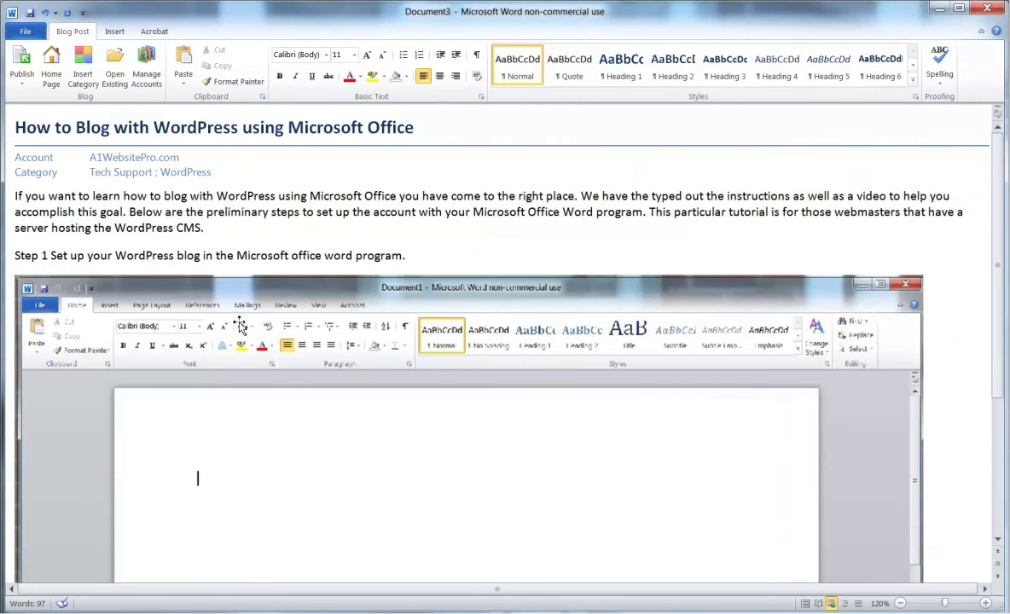
click(652, 339)
Resize the Step 1 screenshot down to about 2.95" by 5.08".
scroll(938, 296, down, 2)
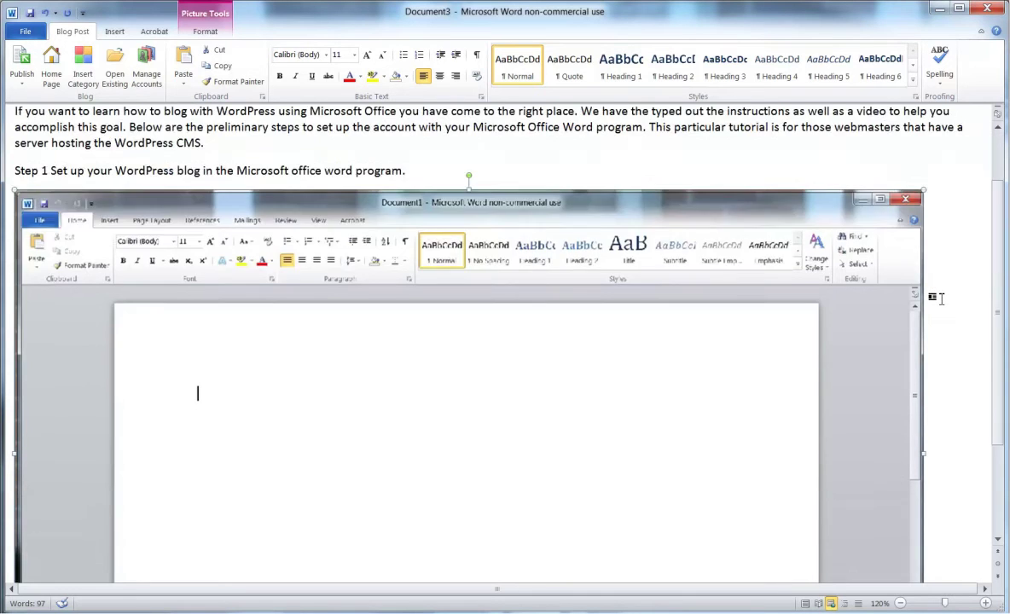
scroll(938, 297, down, 3)
drag(926, 565, 410, 328)
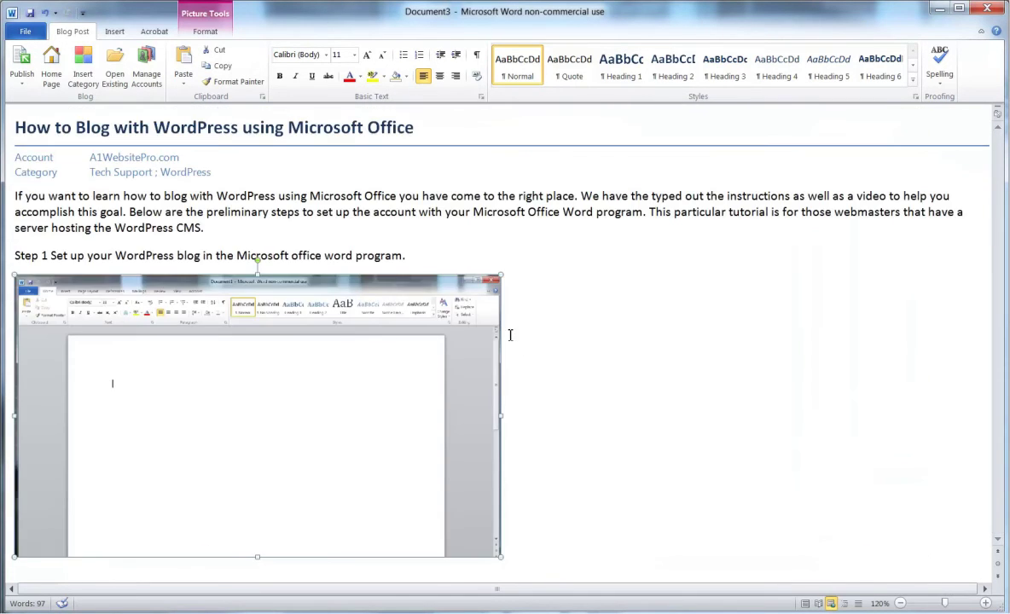
drag(503, 273, 466, 283)
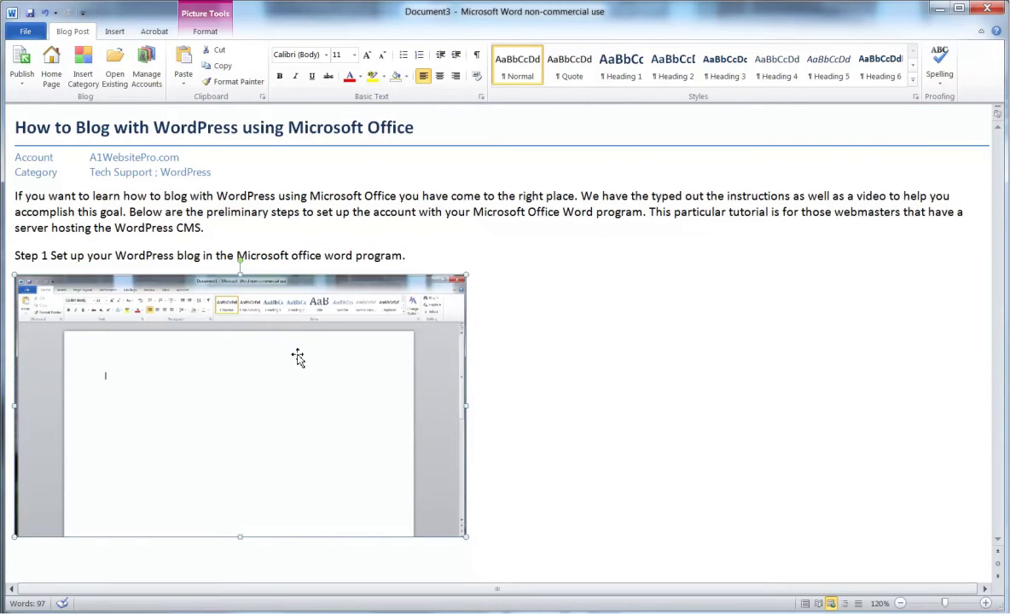
drag(463, 537, 446, 525)
Enter 'how to blog with wordpress using microsoft office' as the screenshot's Alt Text title in Format Picture.
right_click(254, 440)
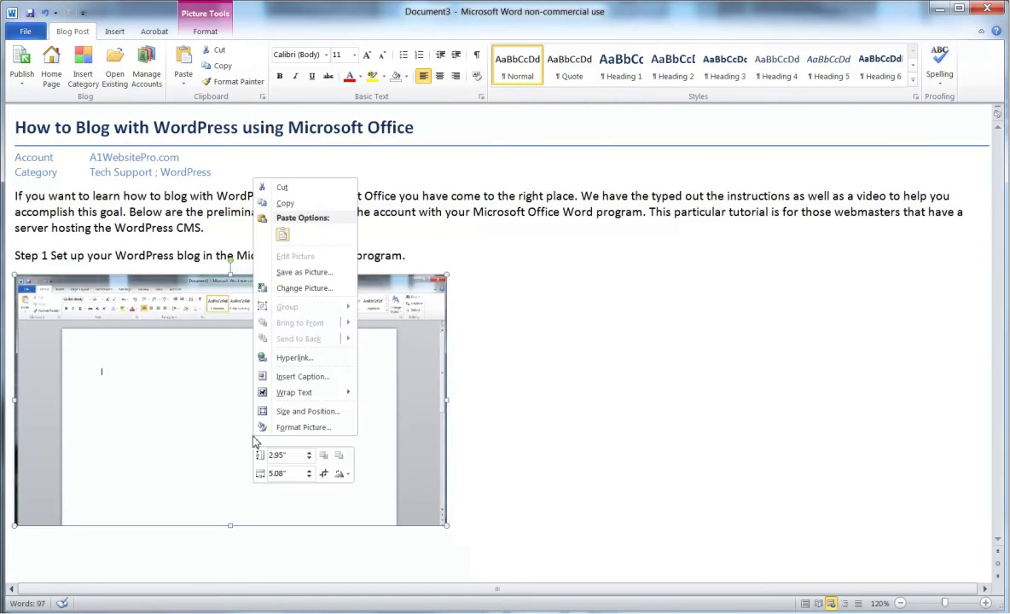
click(290, 426)
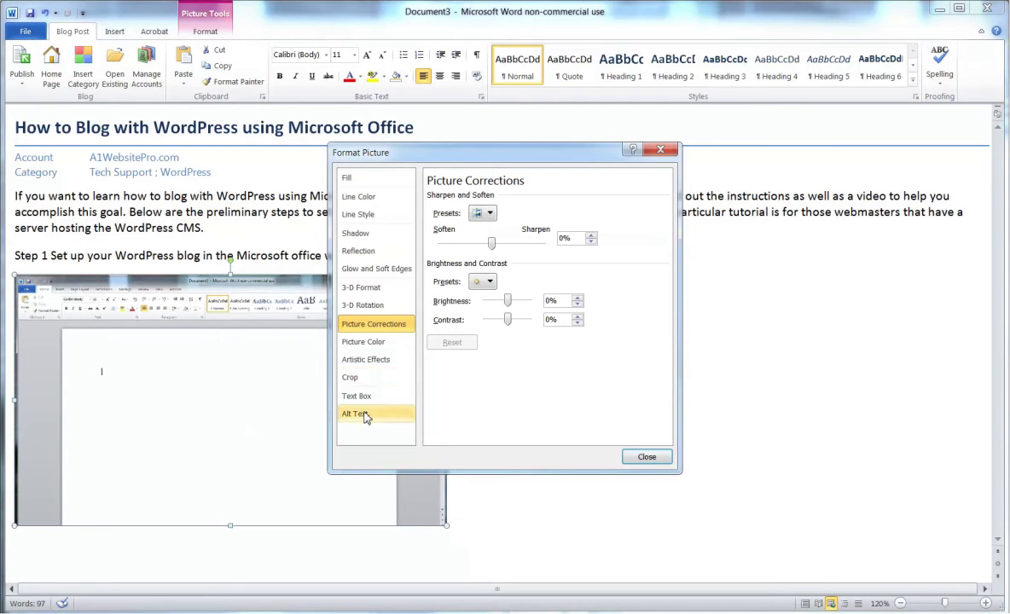
click(365, 418)
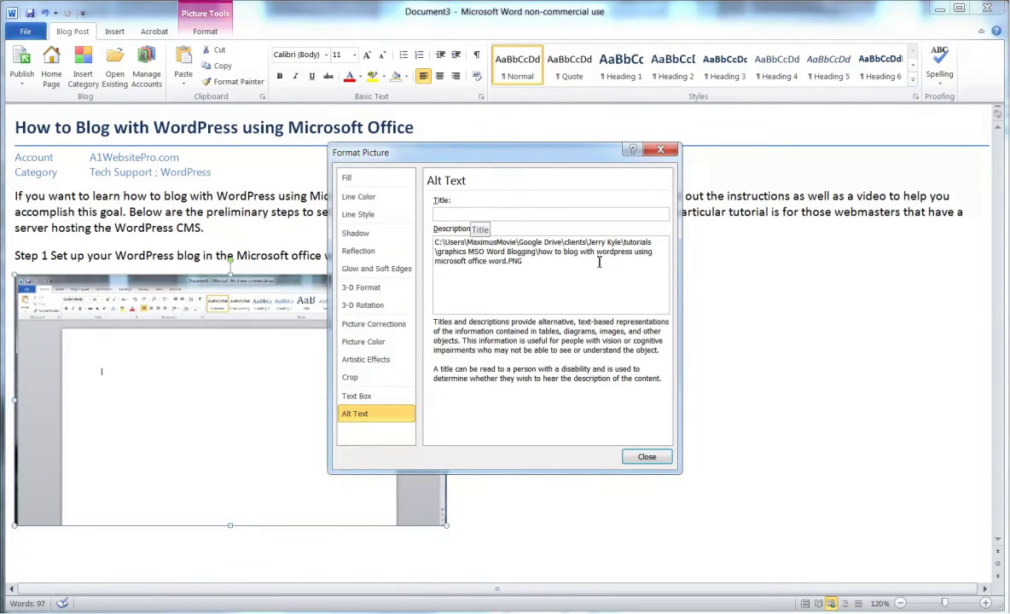
click(472, 215)
text(ho)
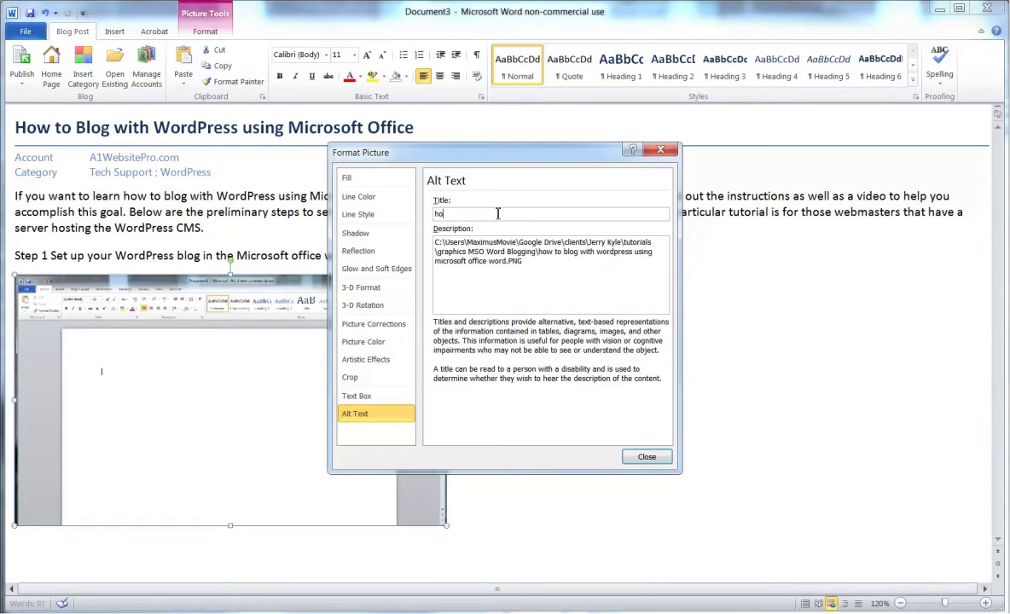
text(w to blog with wordpress using micros)
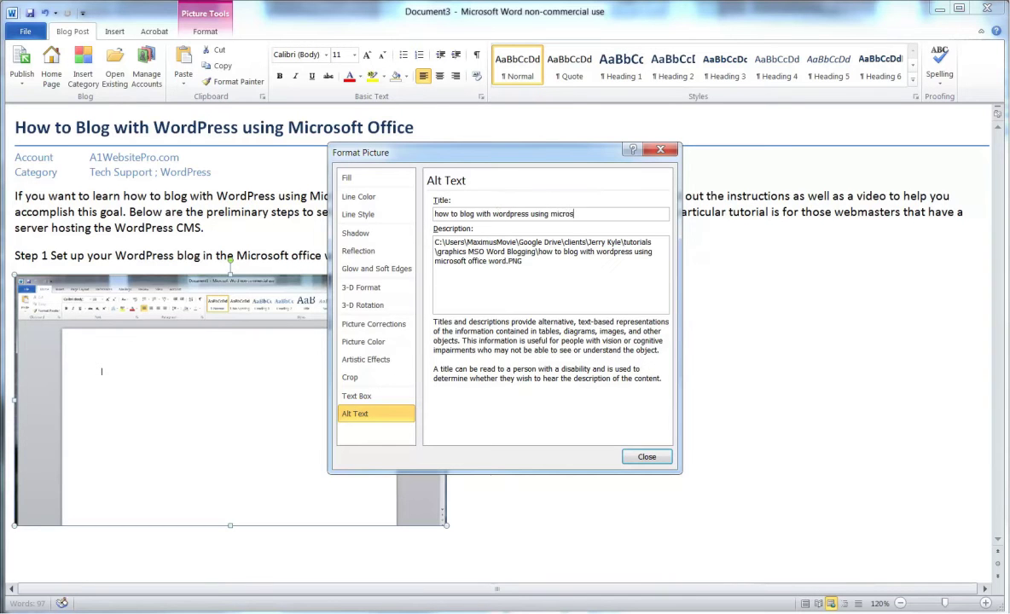
text(oft office)
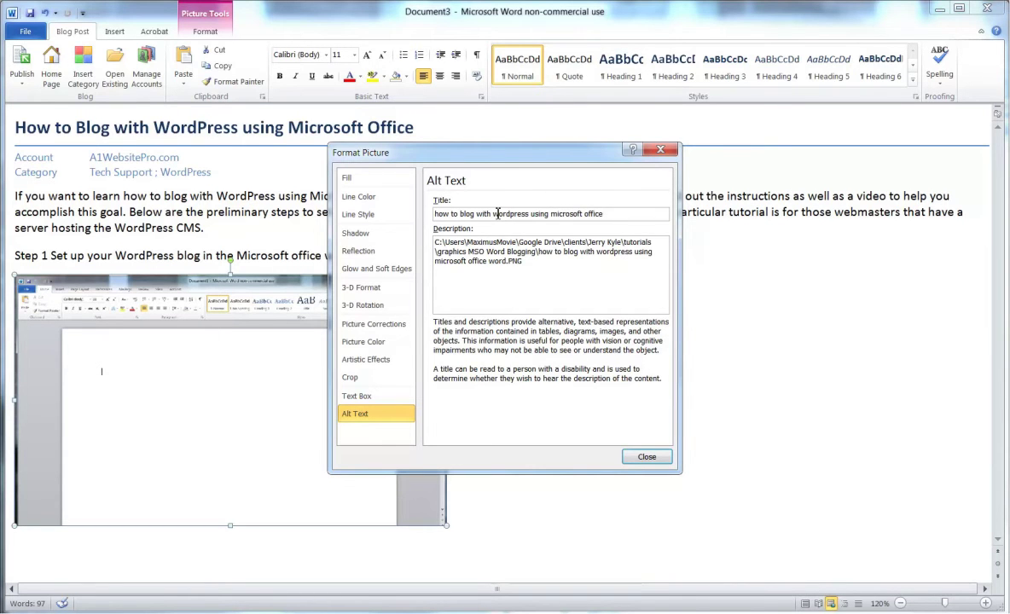
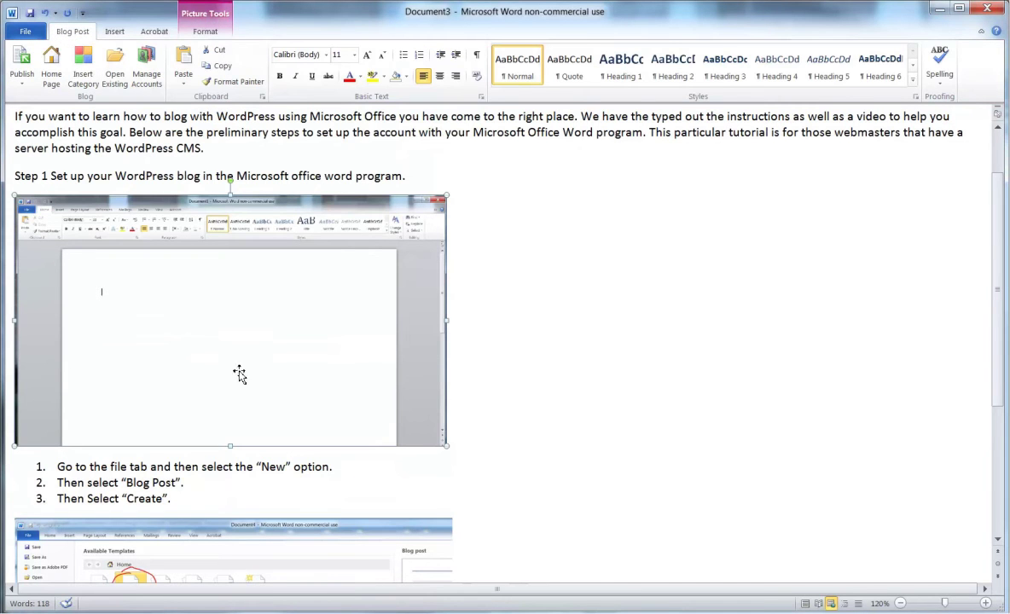
Compress all pictures in the post to Screen (150 ppi) resolution.
click(205, 31)
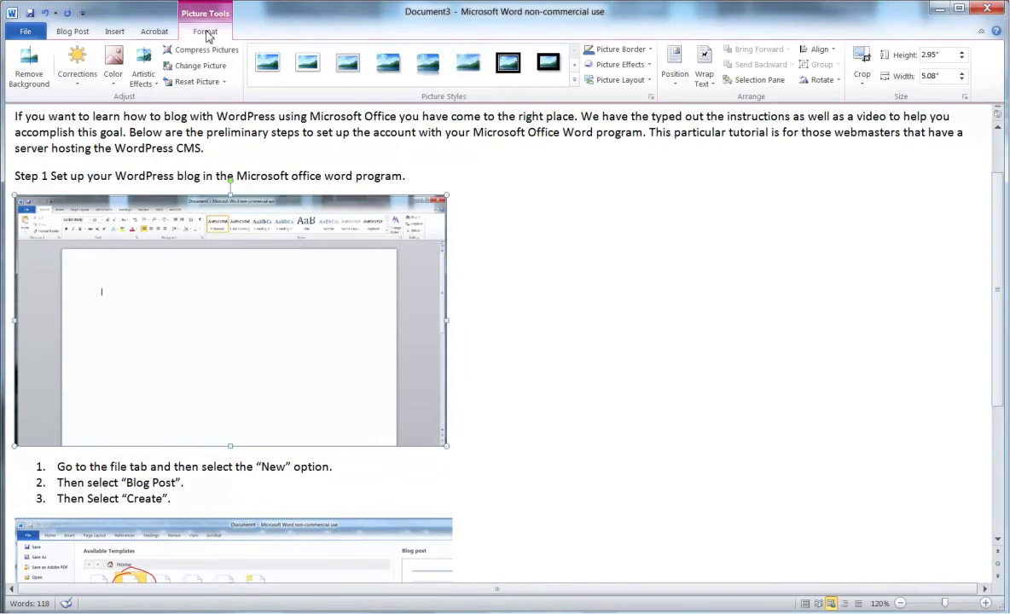
click(203, 52)
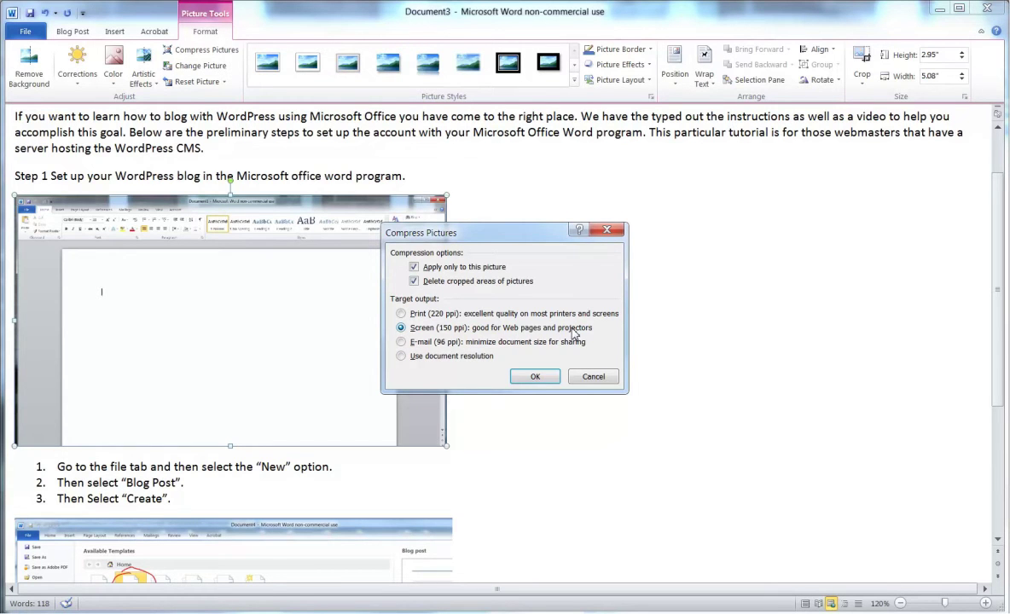
click(414, 267)
click(535, 376)
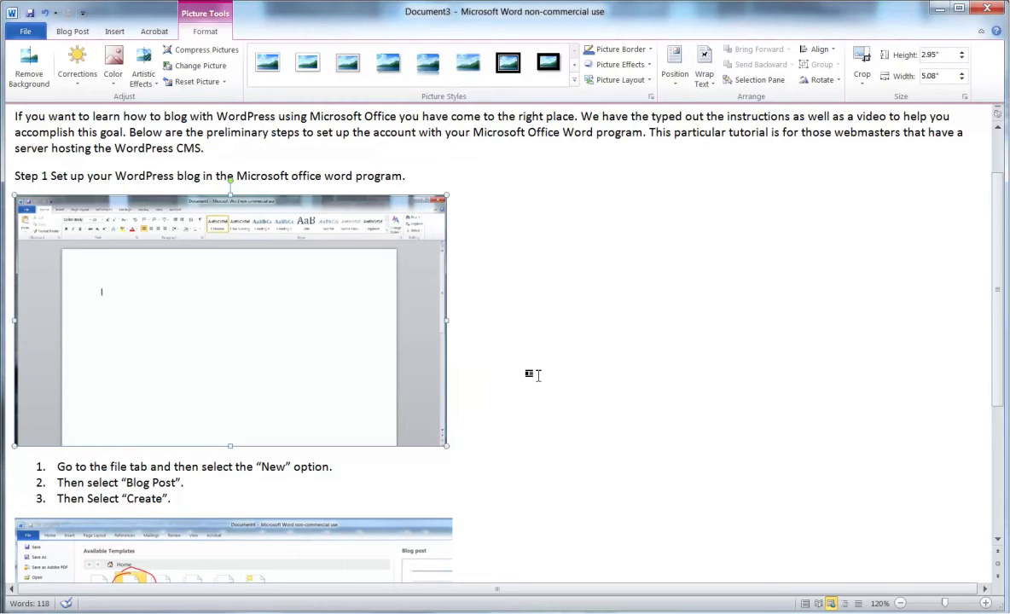
Compress the second screenshot below the list as well.
click(278, 538)
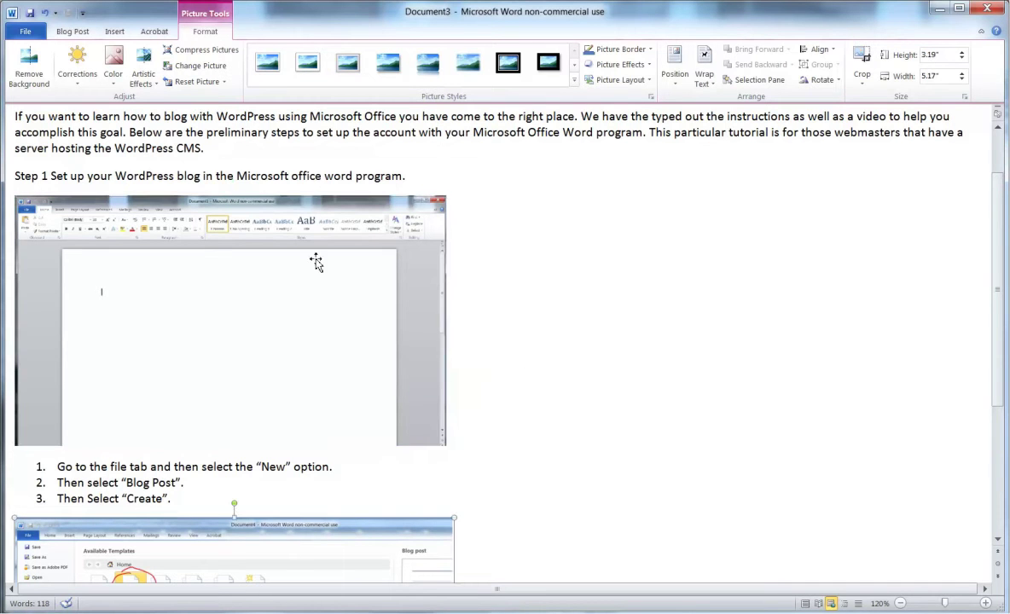
click(202, 49)
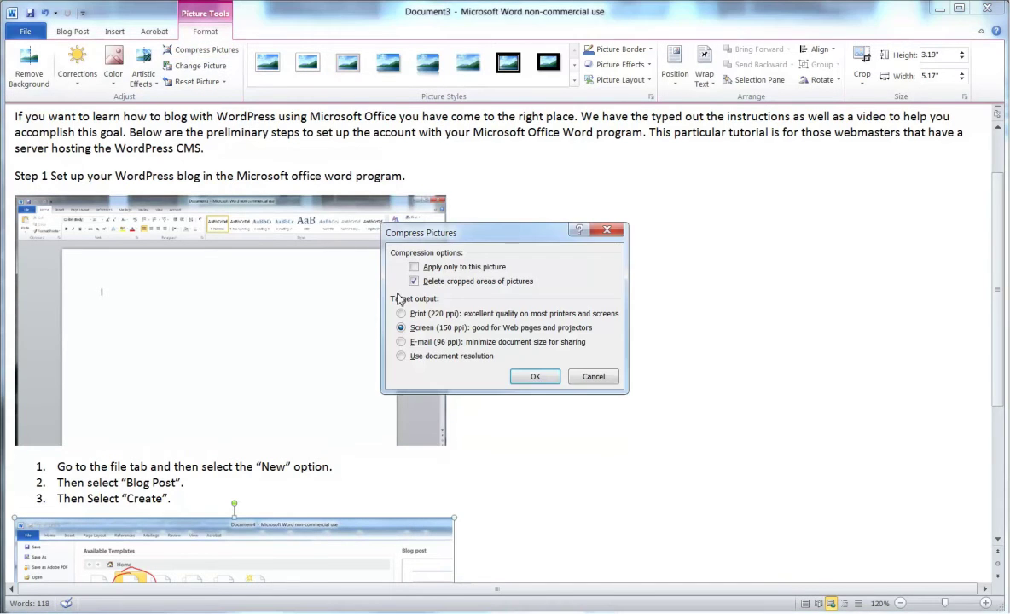
click(533, 376)
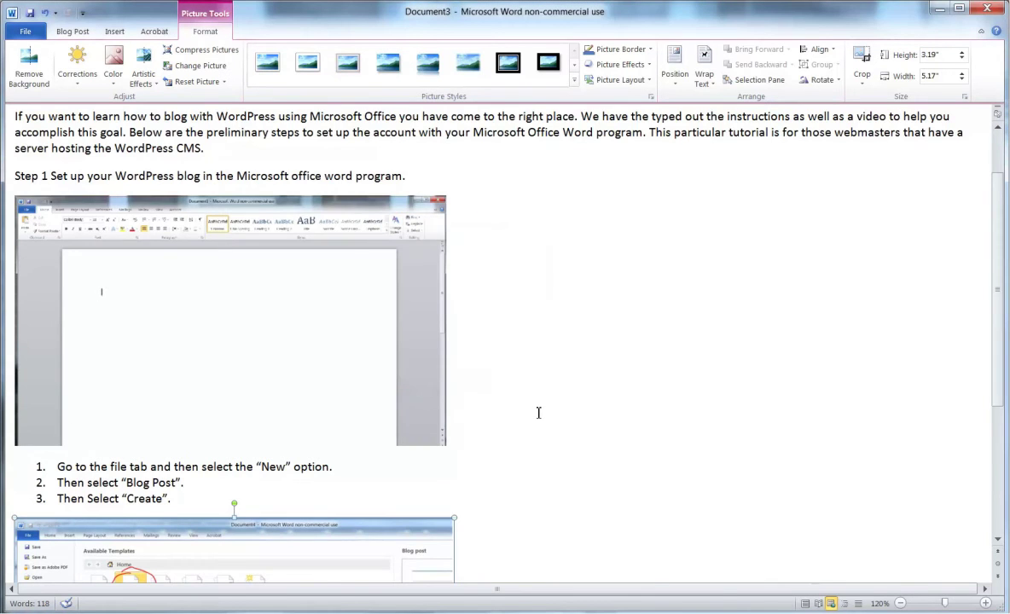
Scroll through the post and select the Step 1 screenshot.
scroll(538, 413, down, 3)
scroll(538, 412, down, 3)
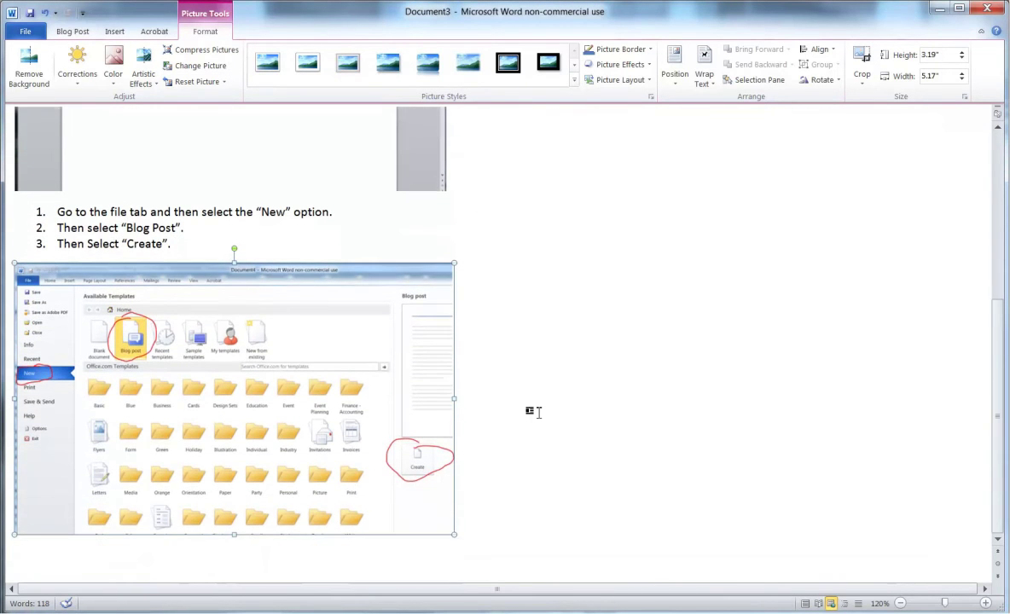
scroll(538, 413, up, 3)
scroll(554, 383, up, 3)
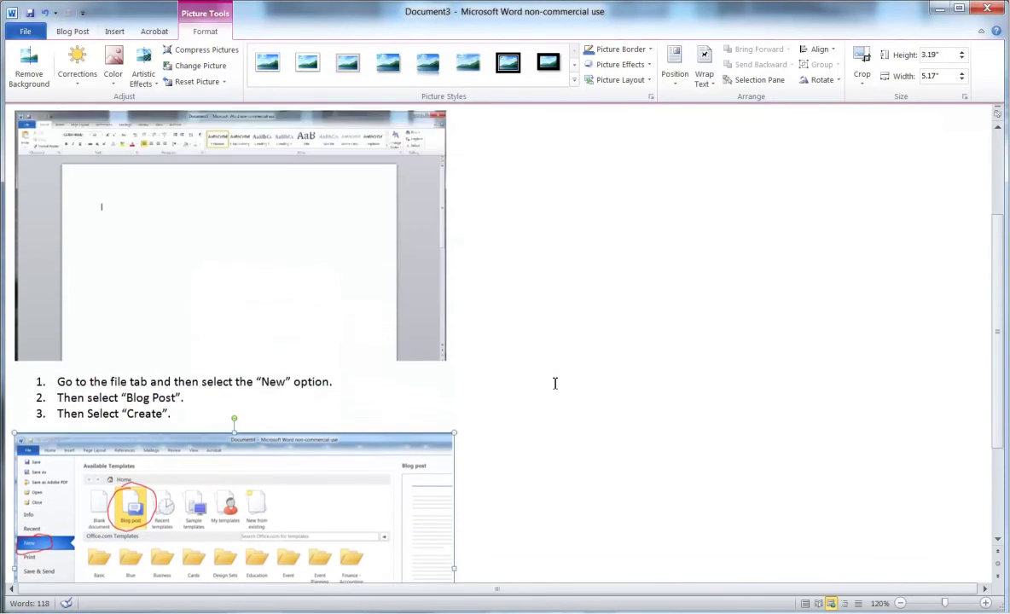
scroll(554, 383, down, 2)
scroll(555, 383, up, 3)
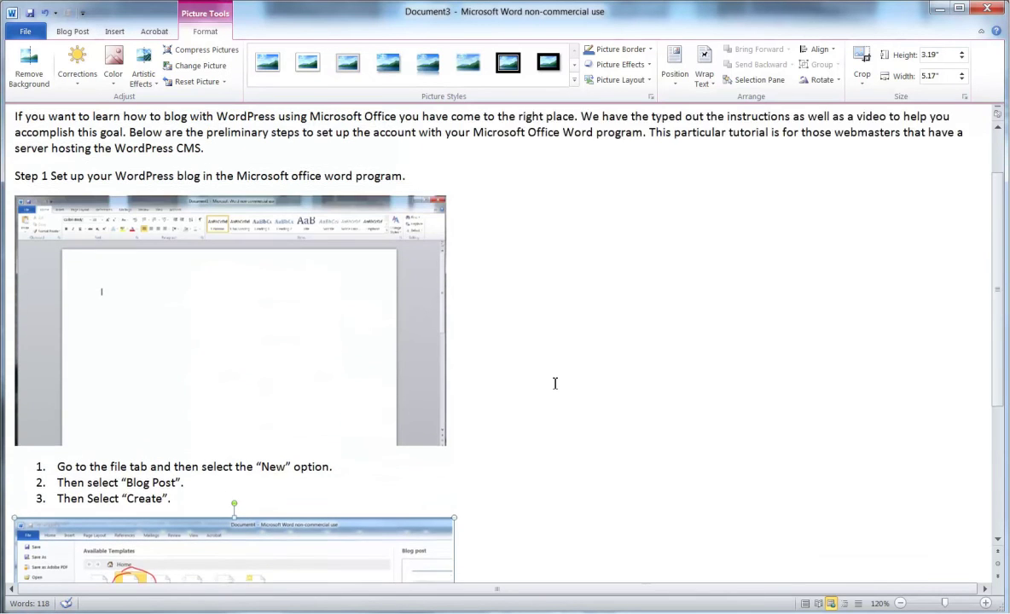
click(226, 427)
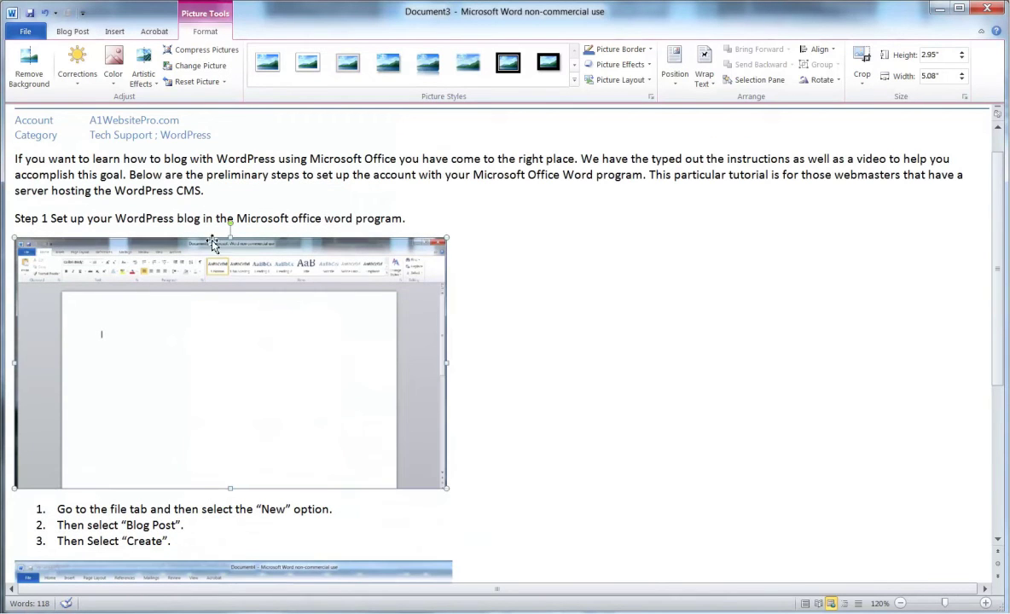
Draw an oval circle on the Step 1 screenshot and position it up and left.
click(120, 33)
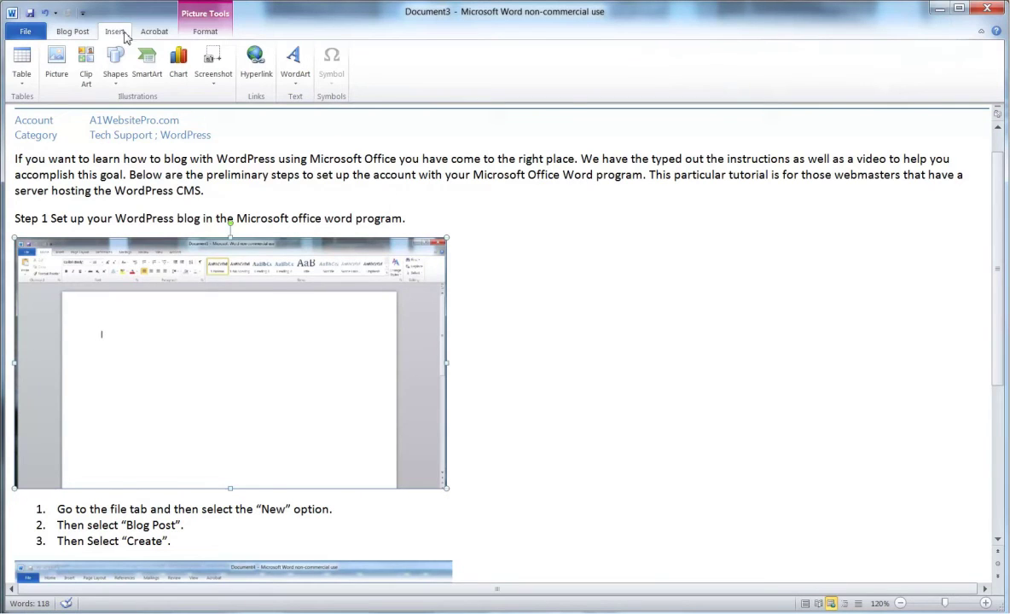
click(116, 62)
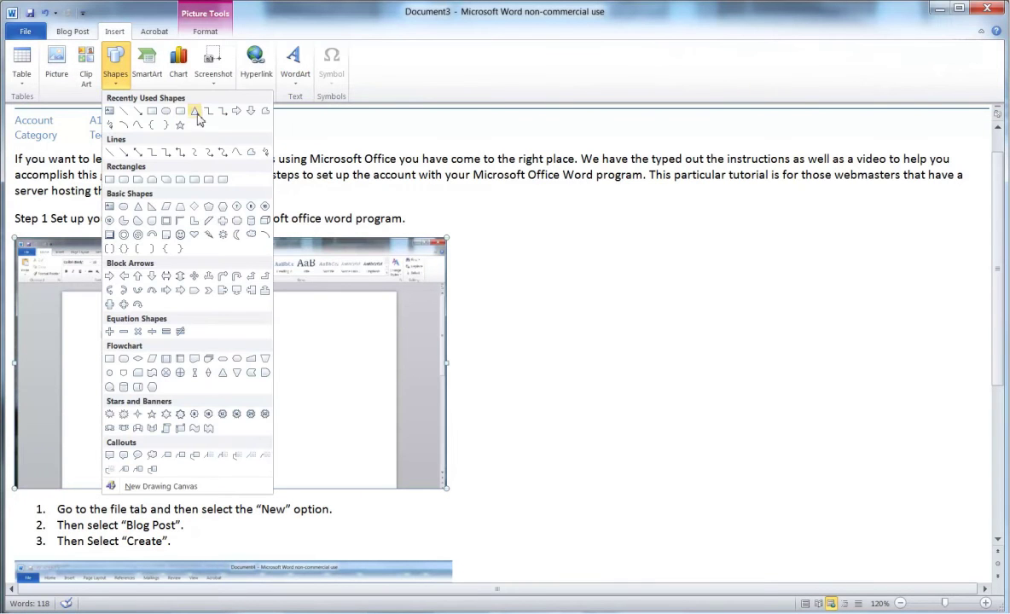
click(152, 111)
mouse_move(132, 302)
mouse_down()
mouse_move(261, 382)
mouse_move(232, 401)
mouse_up()
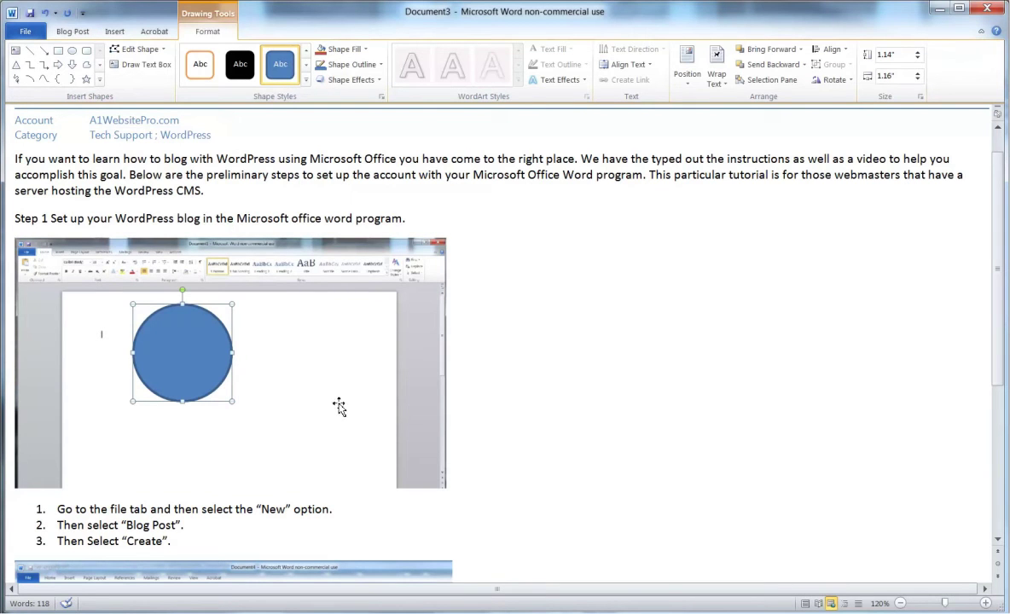
drag(215, 358, 307, 401)
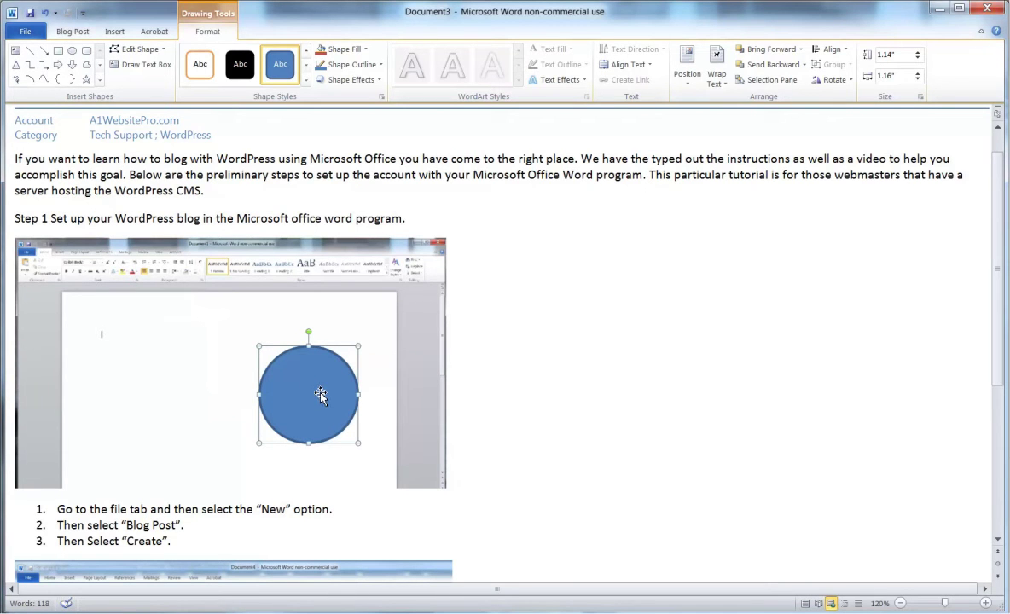
drag(304, 377, 211, 320)
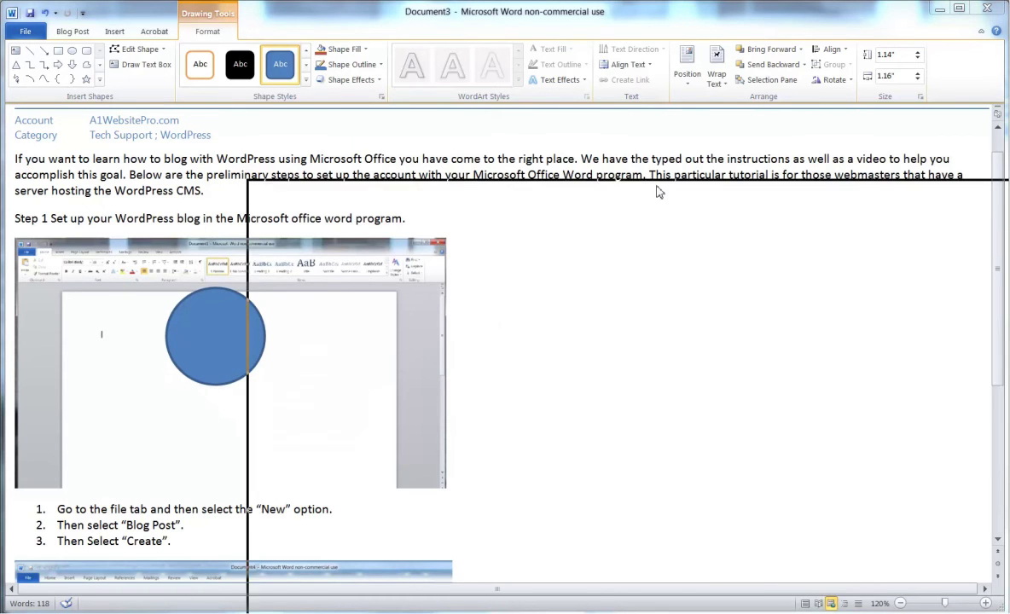
Capture the circled area with Snipping Tool, then delete the circle.
key(alt+Tab)
click(435, 174)
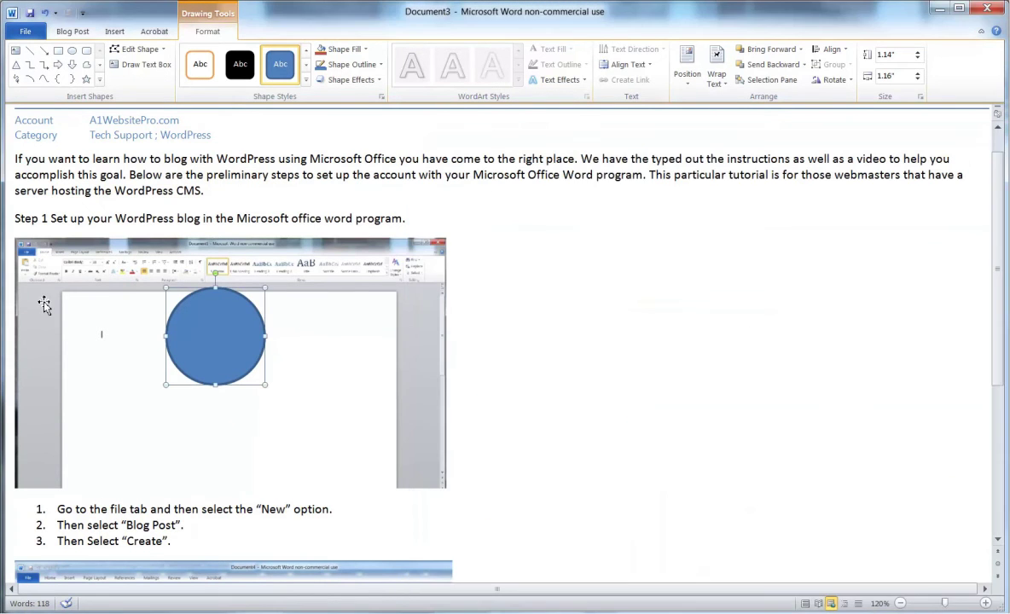
drag(13, 235, 439, 504)
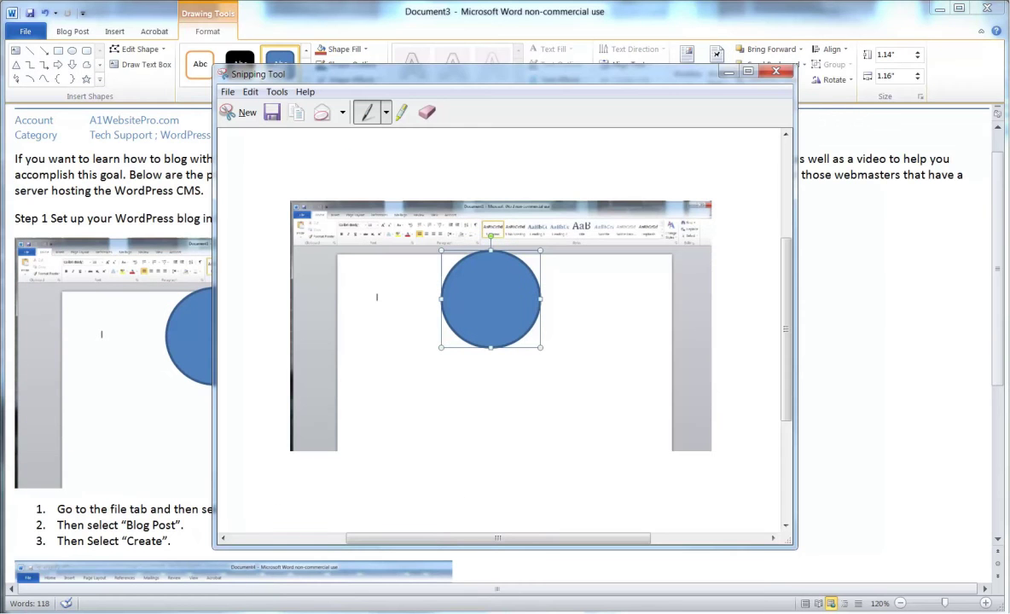
click(728, 71)
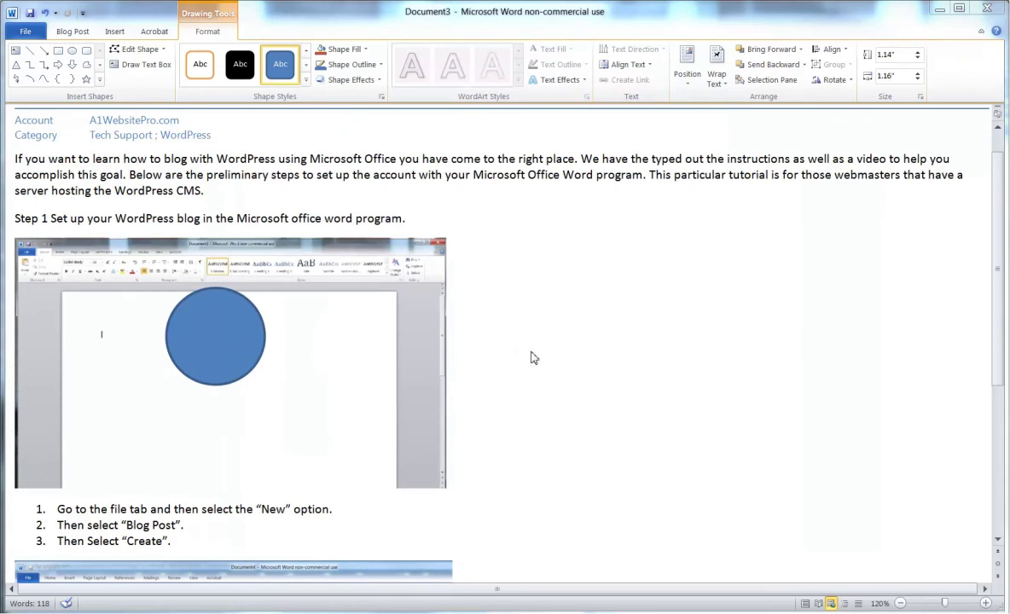
click(196, 364)
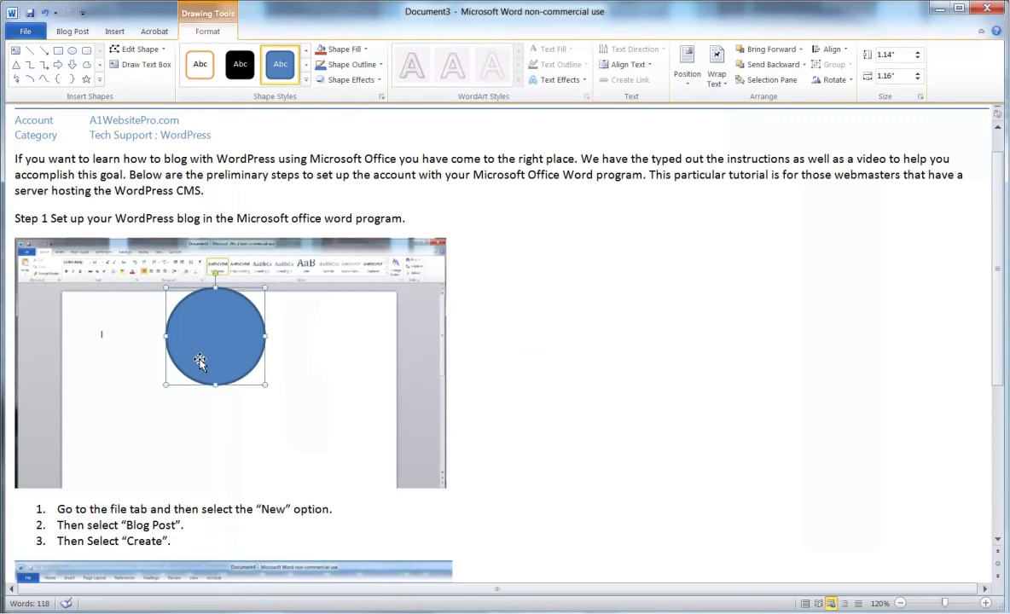
key(Delete)
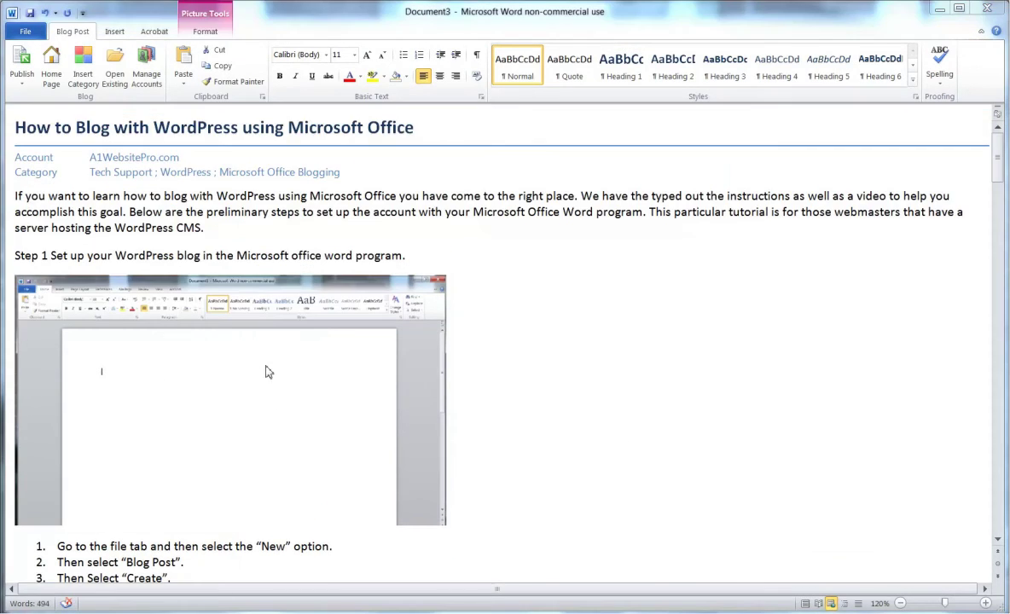
Replace the Step 1 picture's alt text description with its title 'how to blog with wordpress using microsoft office'.
click(236, 369)
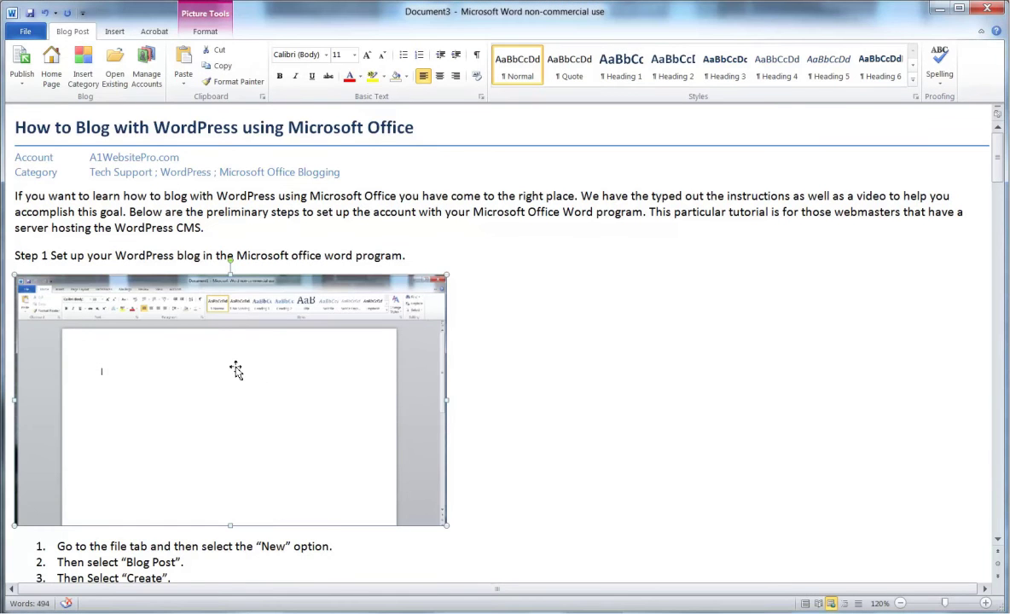
right_click(236, 368)
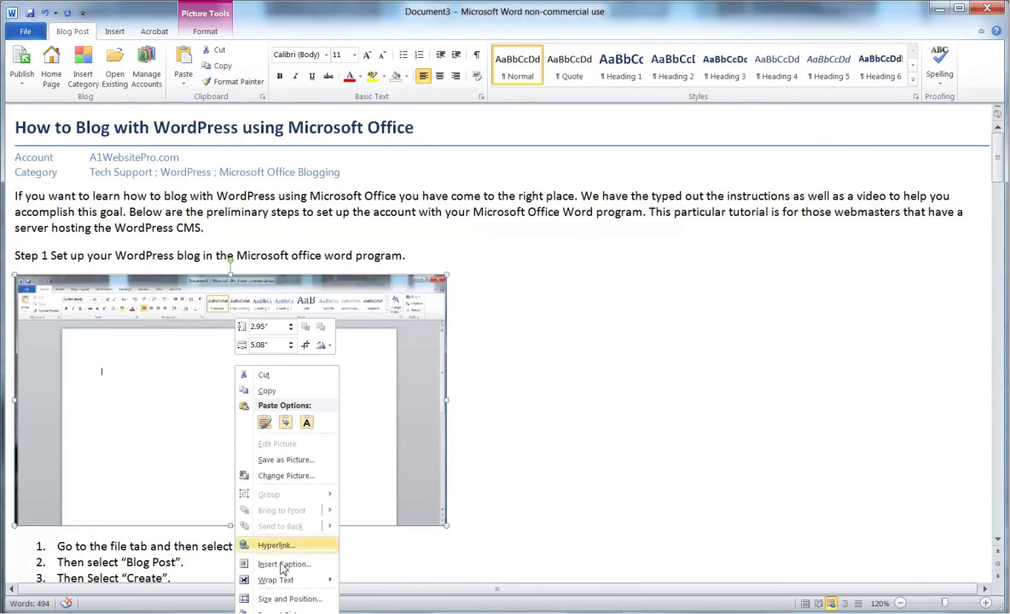
click(256, 589)
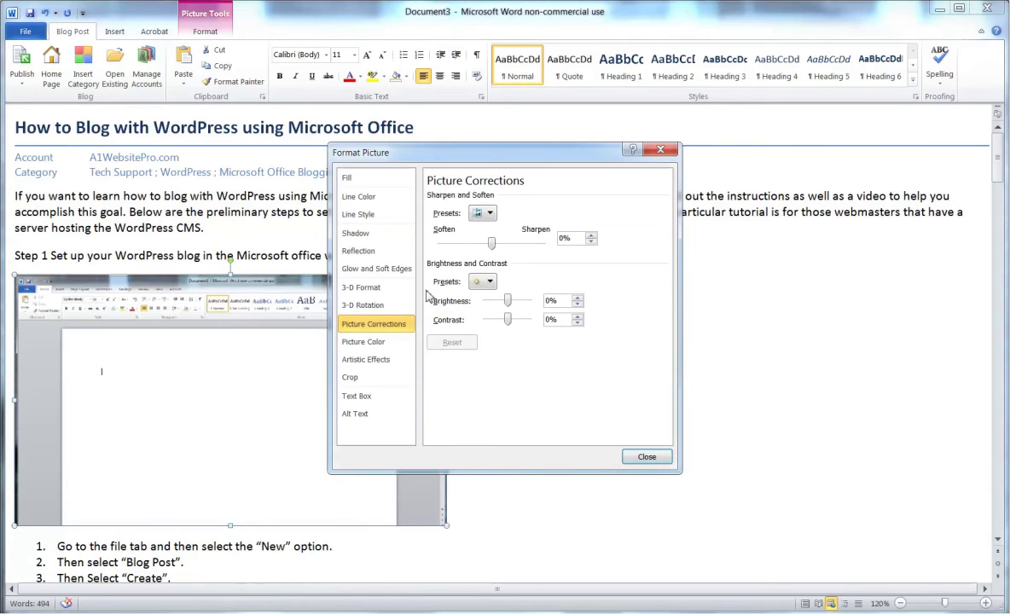
click(361, 415)
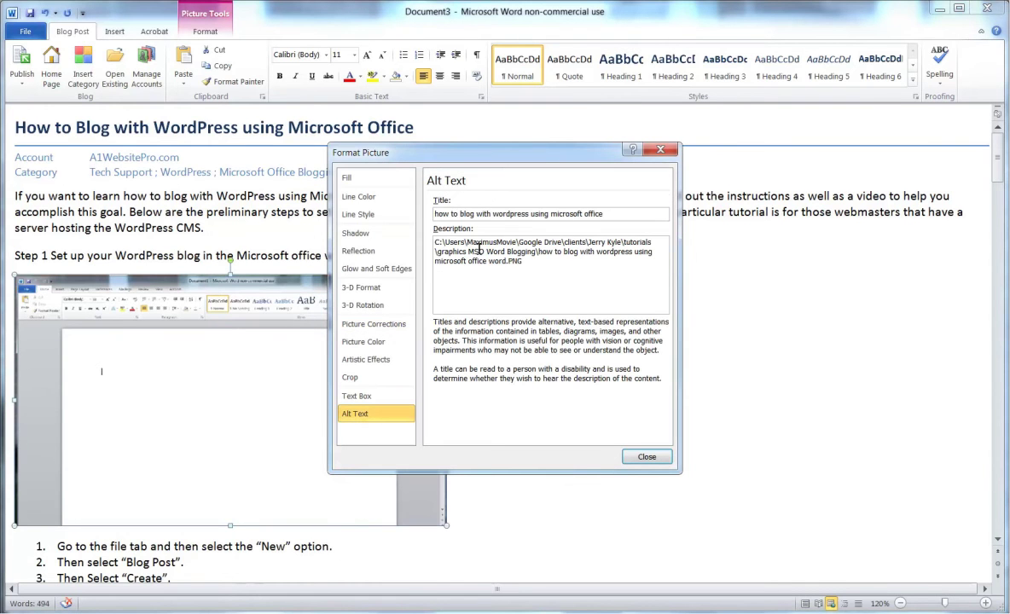
drag(615, 214, 432, 214)
key(ctrl+c)
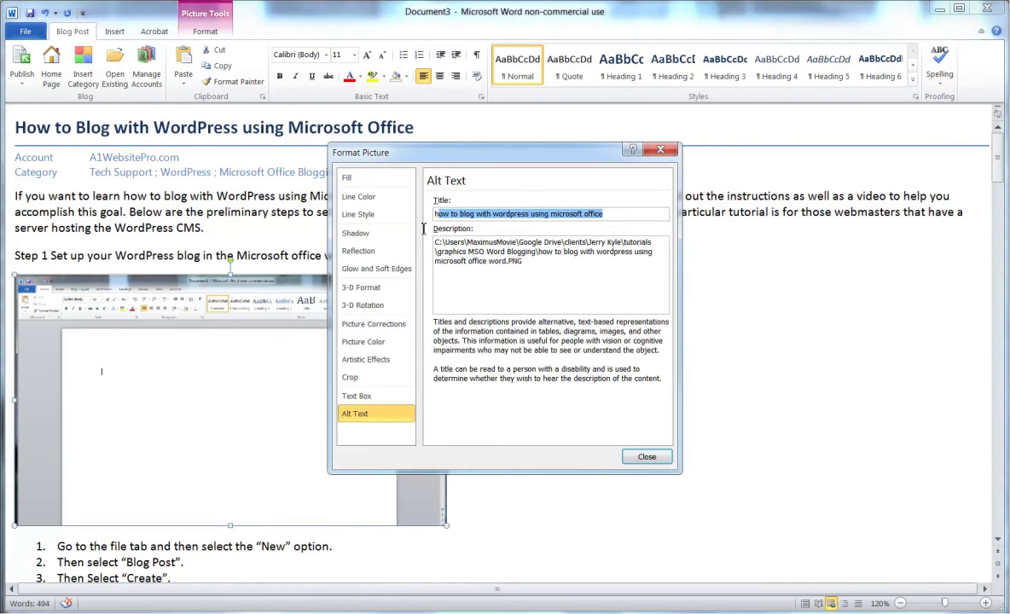
drag(522, 261, 401, 215)
key(ctrl+v)
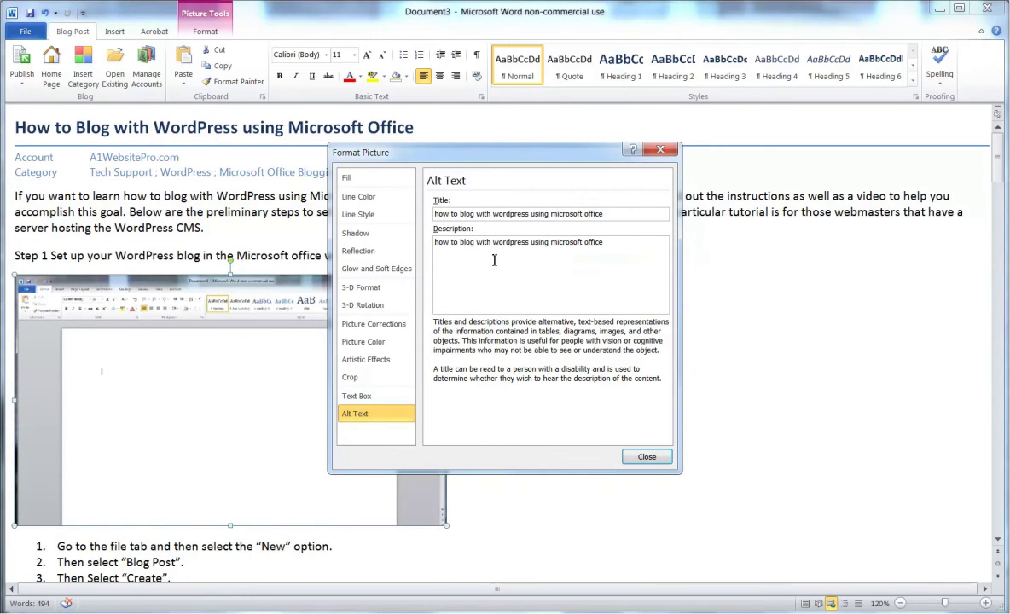
click(646, 456)
Scroll down through the account setup screenshots and back up to the post's title.
click(442, 469)
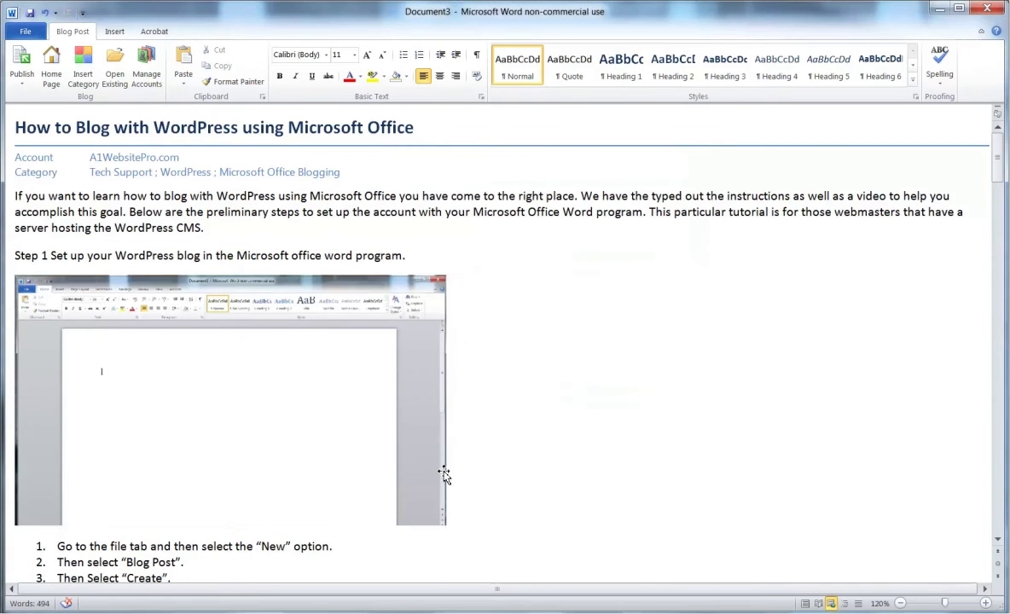
scroll(444, 461, down, 3)
scroll(511, 452, down, 18)
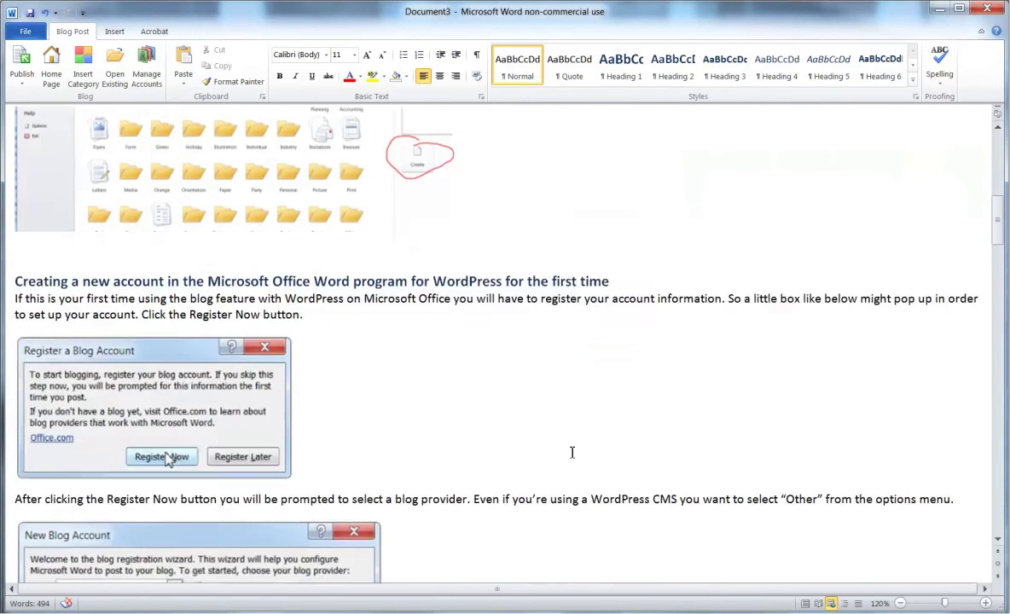
scroll(558, 443, down, 20)
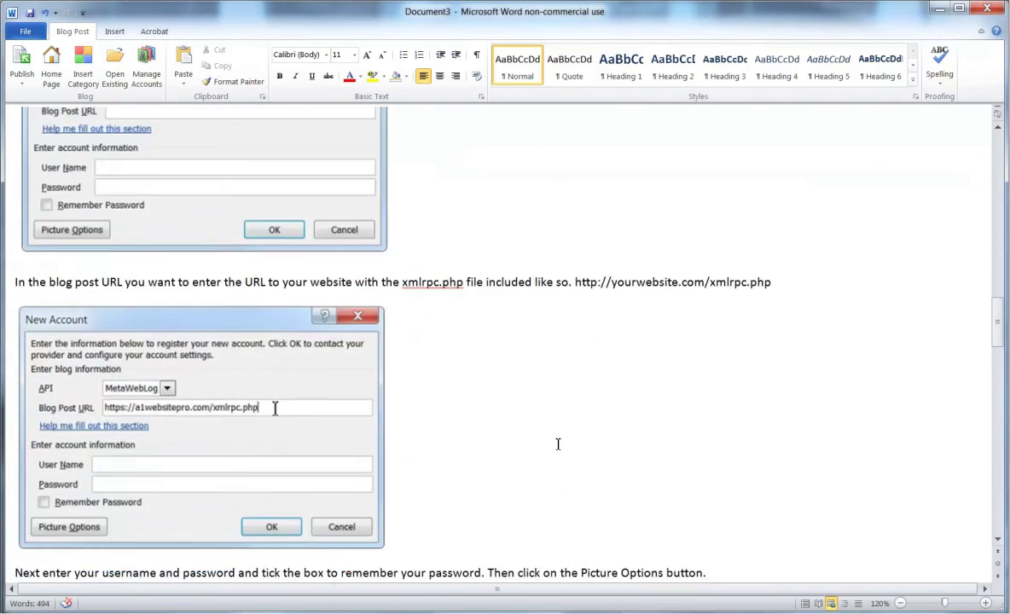
scroll(558, 443, down, 4)
scroll(557, 443, down, 16)
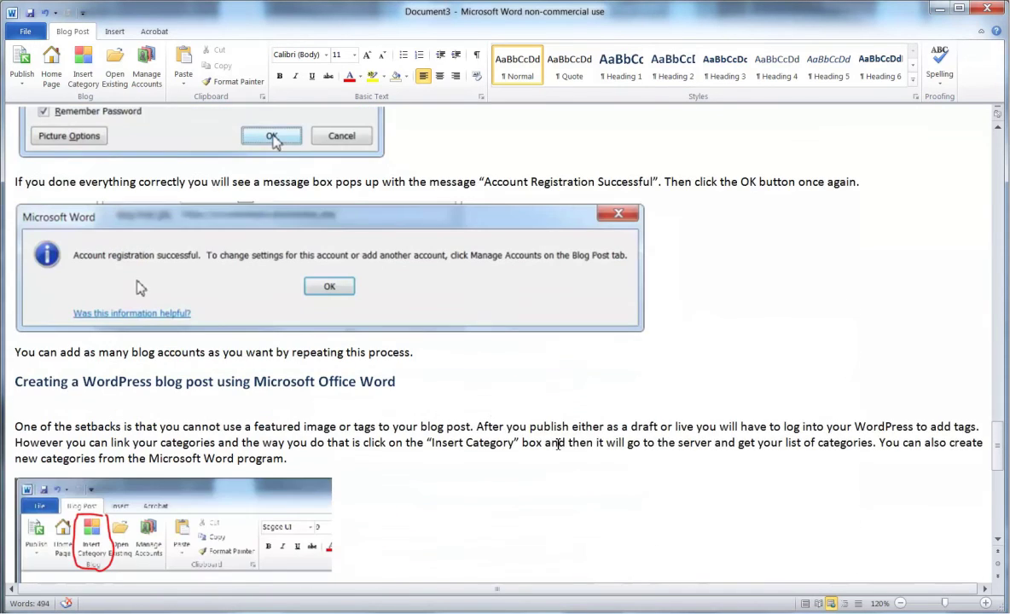
scroll(444, 383, down, 2)
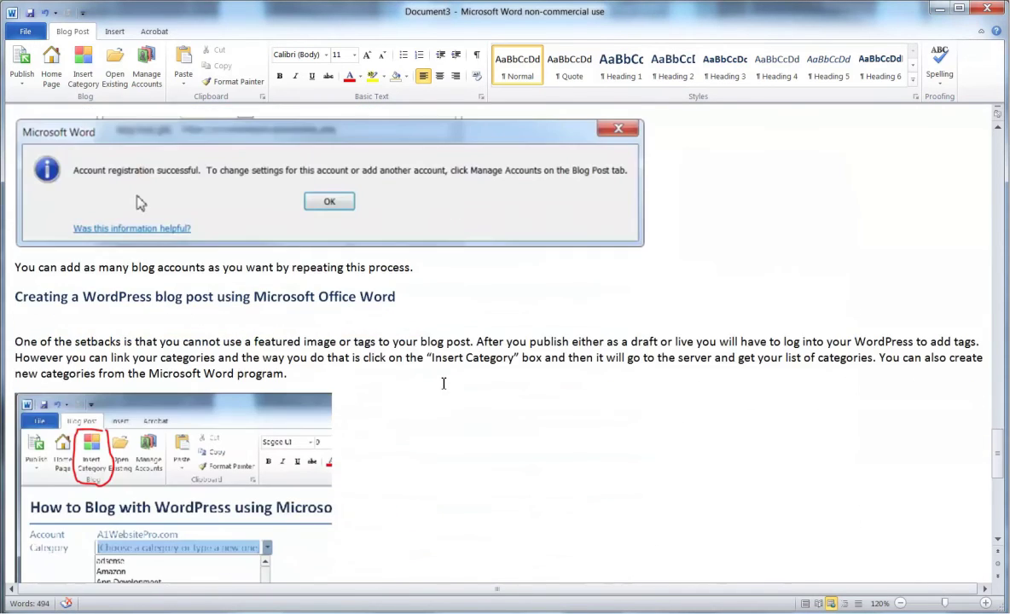
scroll(443, 383, down, 4)
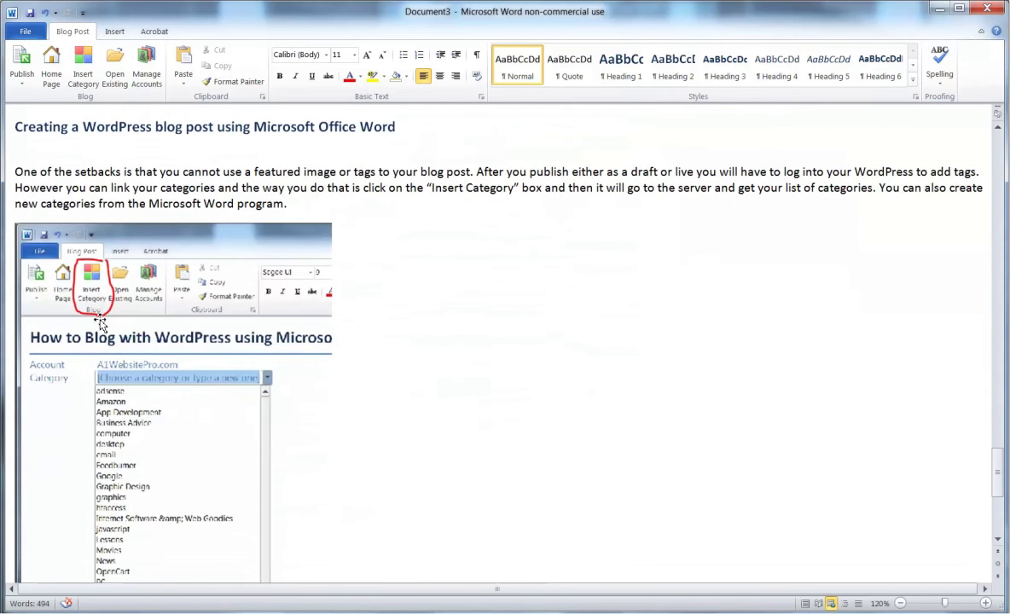
scroll(430, 406, up, 10)
scroll(429, 406, up, 15)
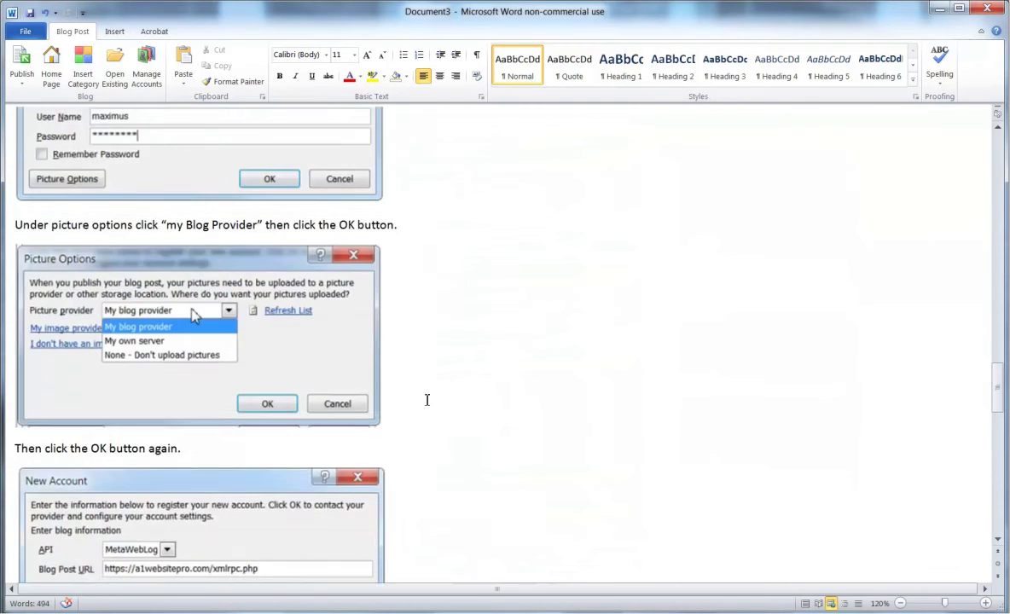
scroll(401, 368, up, 1)
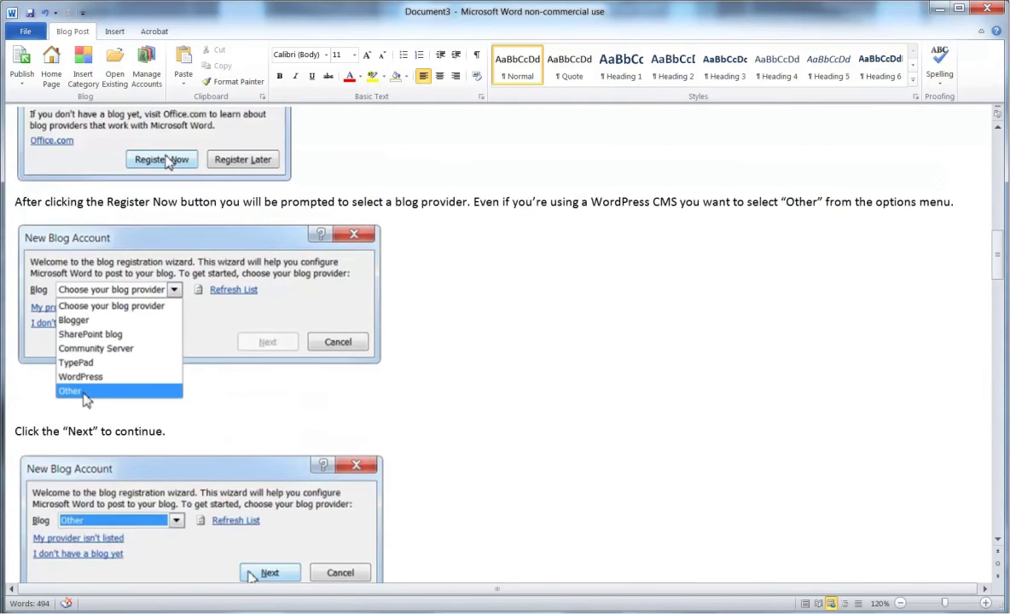
scroll(401, 232, up, 15)
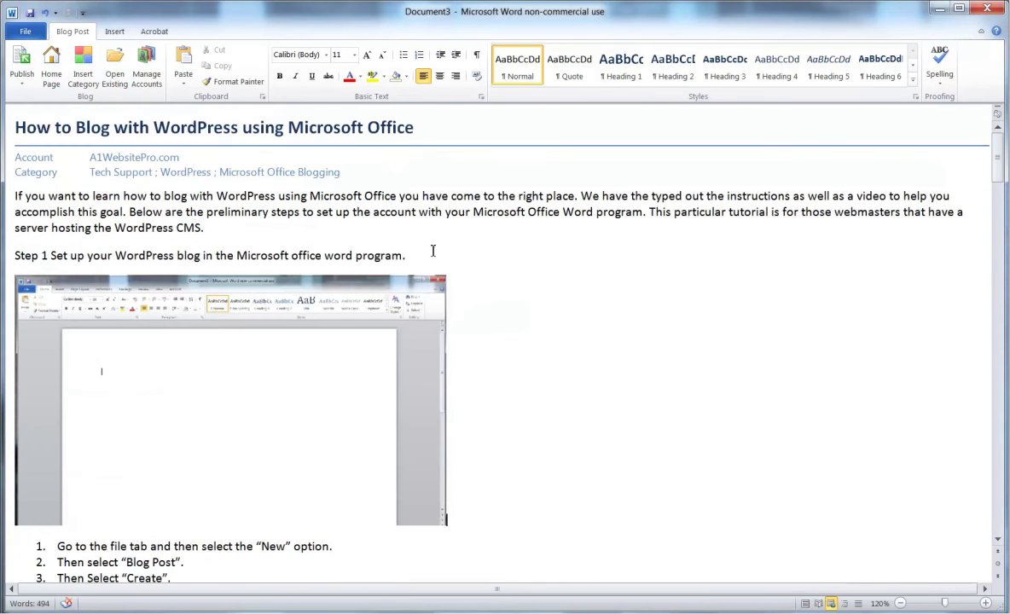
Check the Microsoft Office Blogging category, then move down to the Final thoughts section.
click(262, 174)
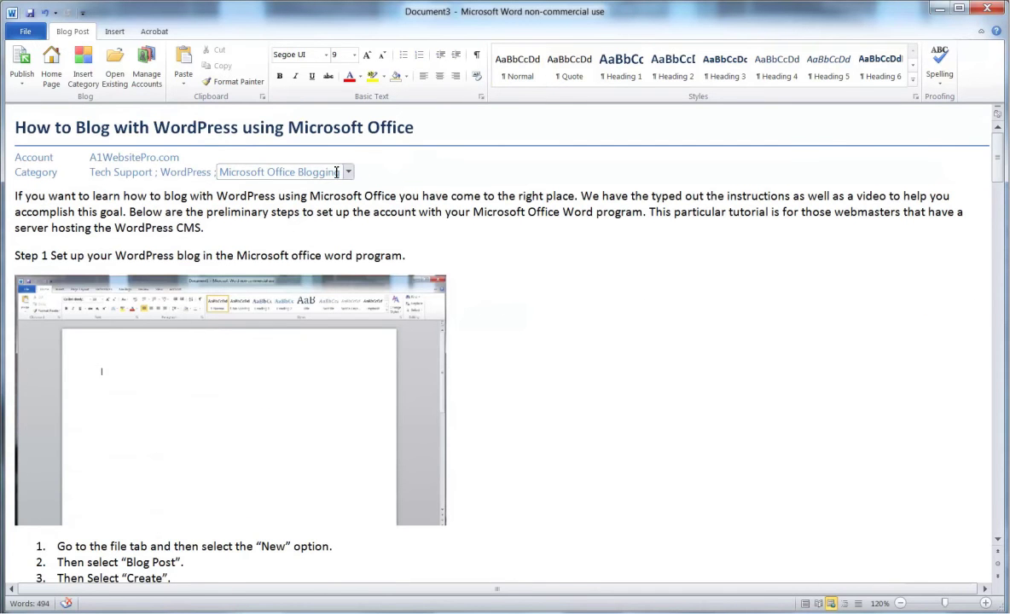
drag(342, 171, 219, 172)
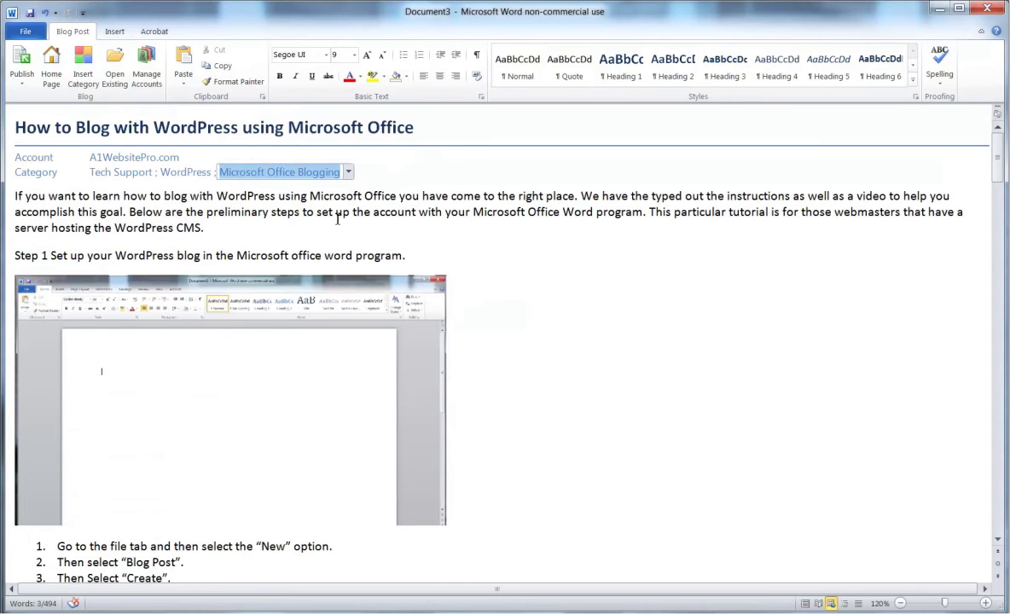
click(424, 193)
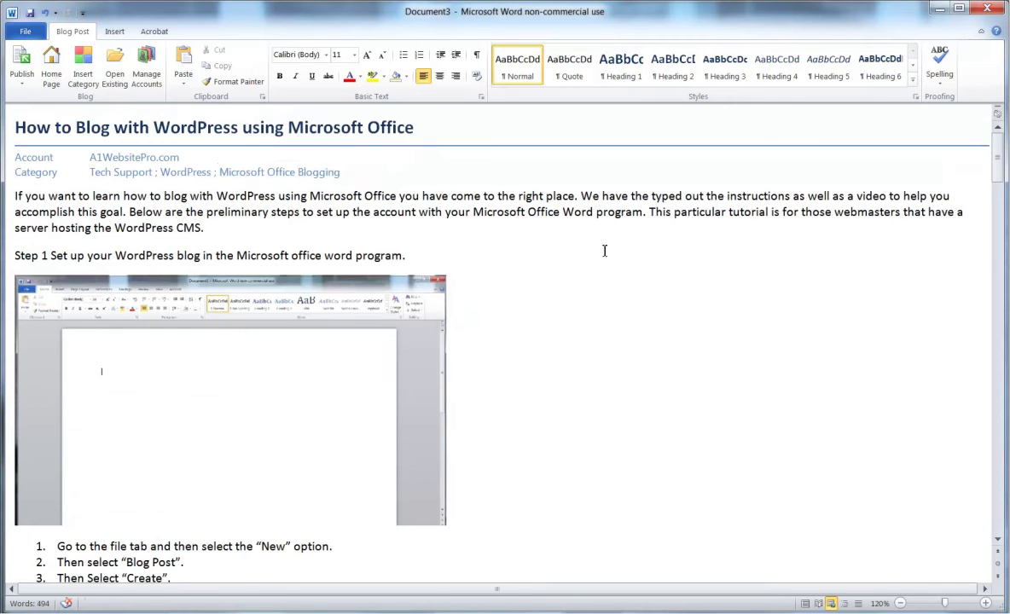
drag(1004, 162, 921, 490)
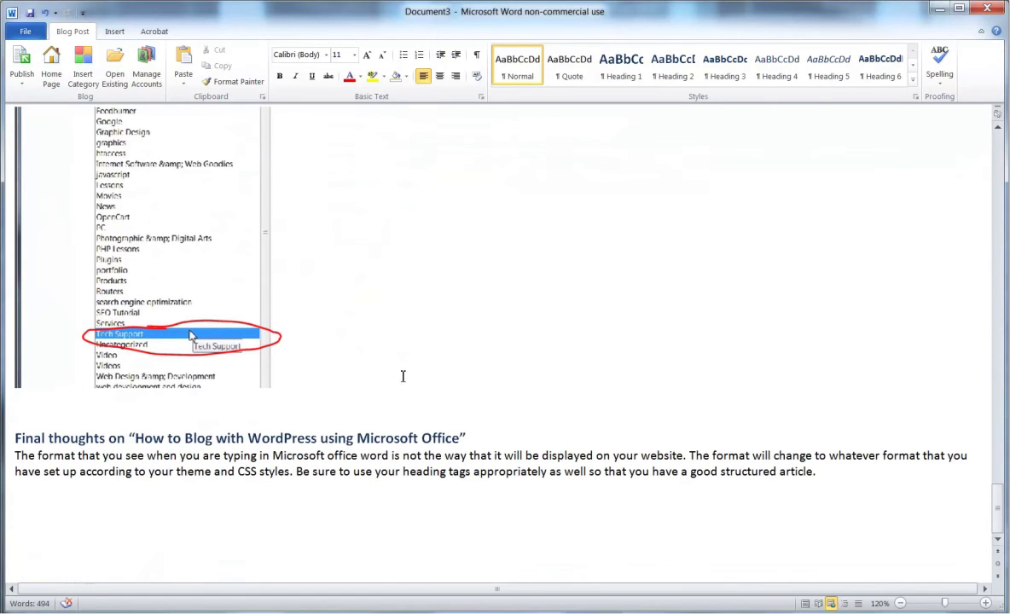
scroll(375, 374, up, 1)
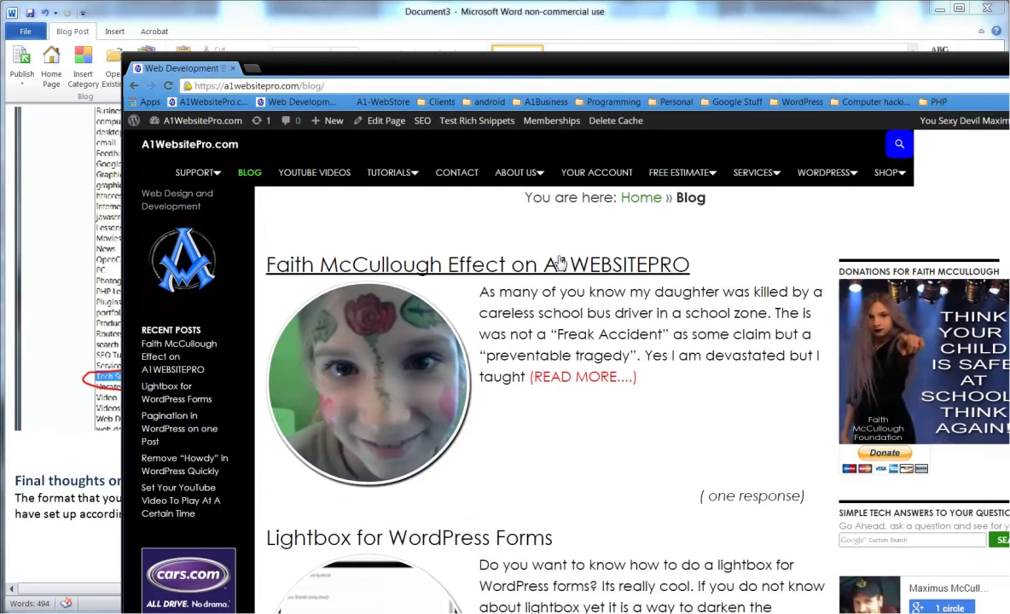
Open the latest A1WebsitePro blog post, read through it, and return to Word.
click(547, 269)
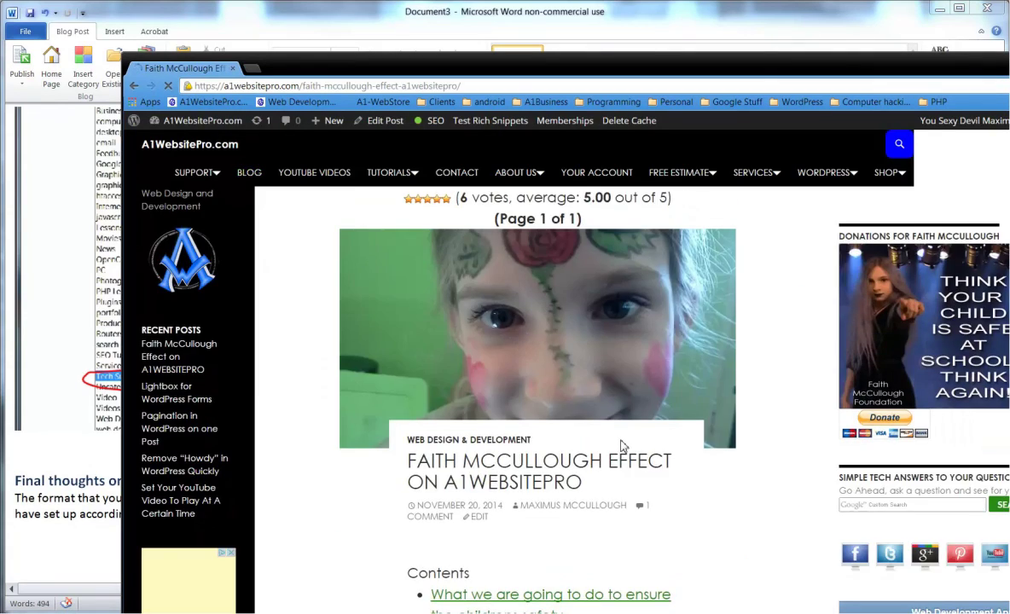
scroll(620, 444, down, 3)
scroll(644, 439, down, 10)
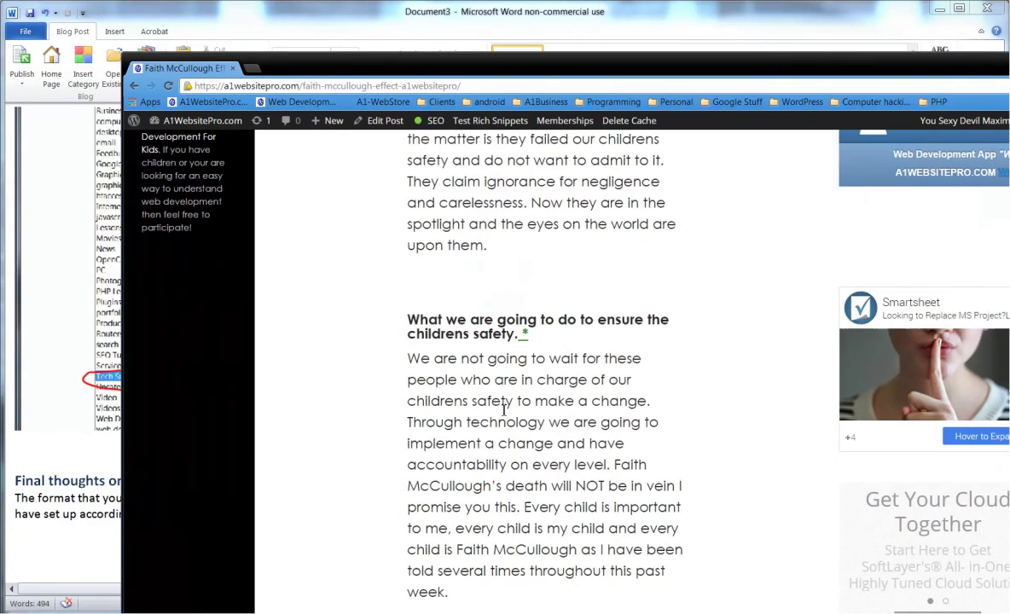
scroll(503, 415, down, 2)
scroll(503, 415, up, 3)
drag(471, 393, 438, 379)
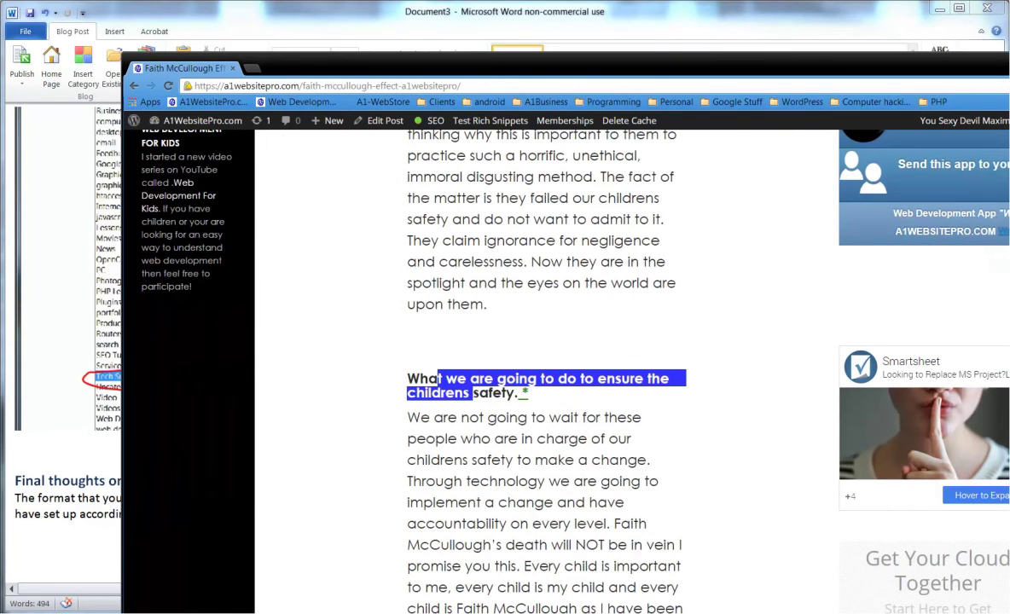
key(alt+Tab)
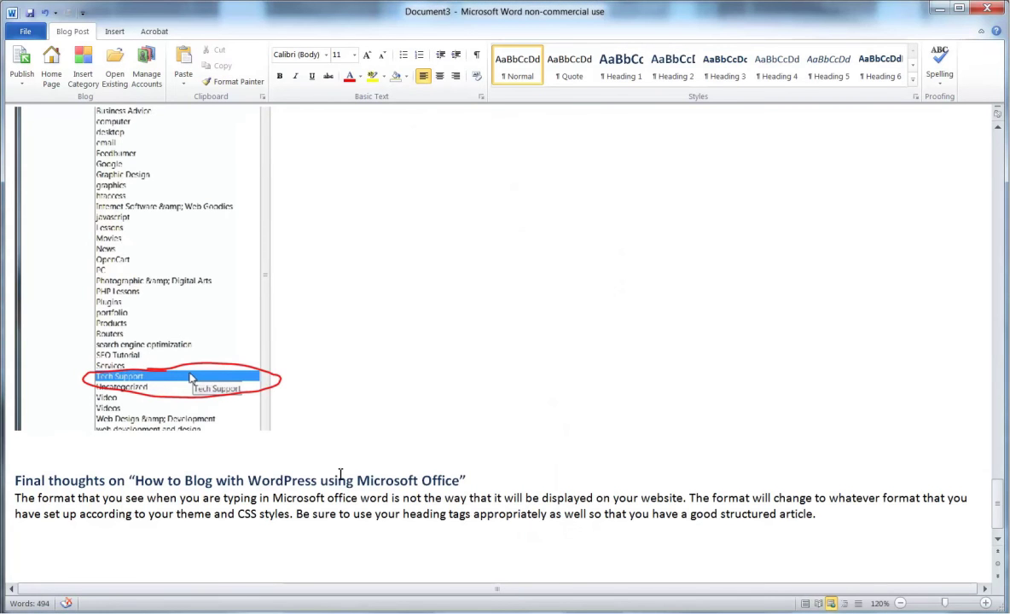
Apply Heading 2 to the 'Final thoughts' heading, then switch back to Chrome.
drag(14, 480, 474, 480)
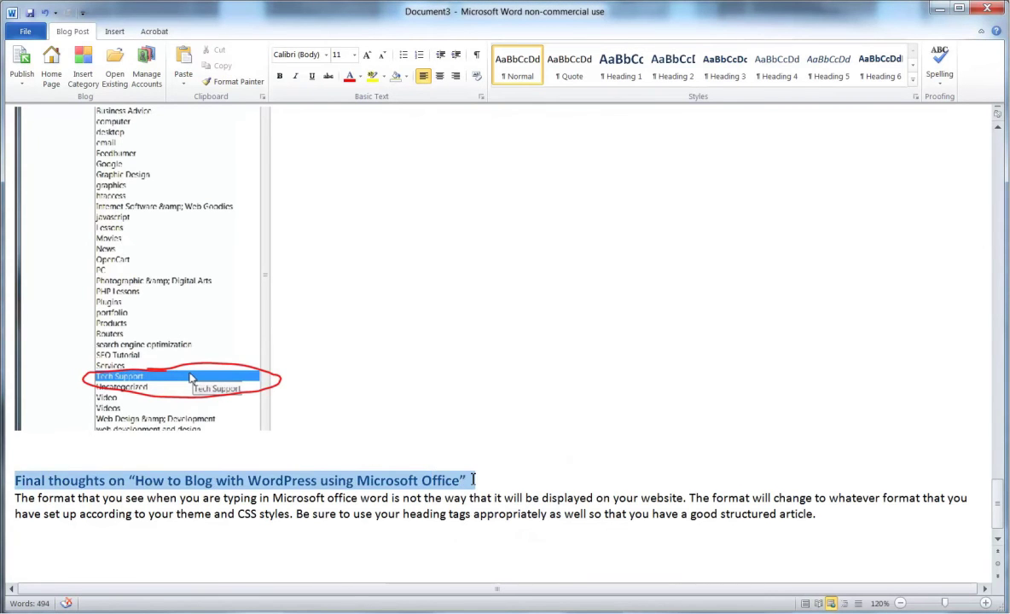
click(682, 68)
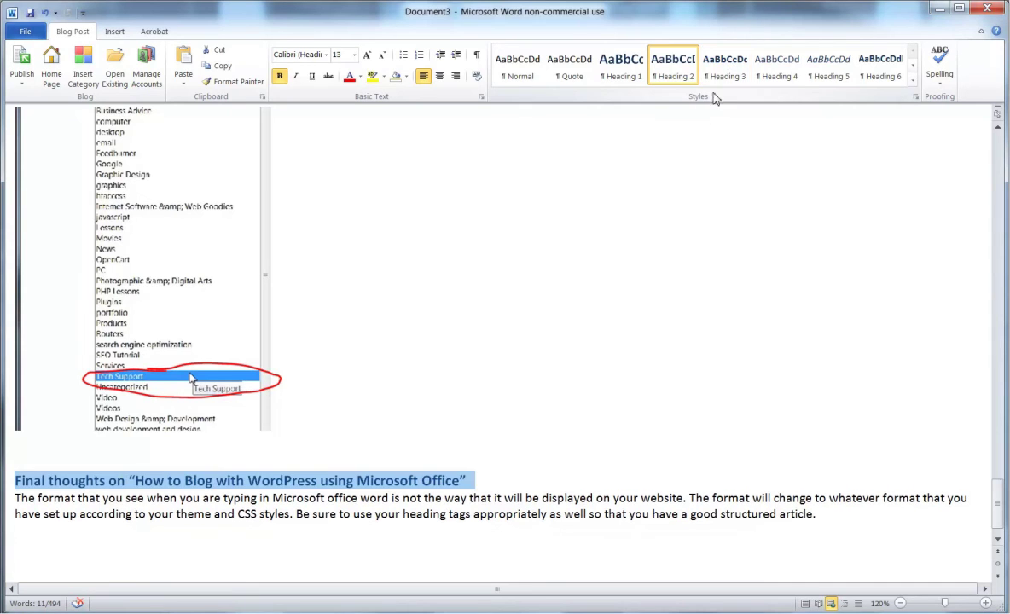
click(331, 516)
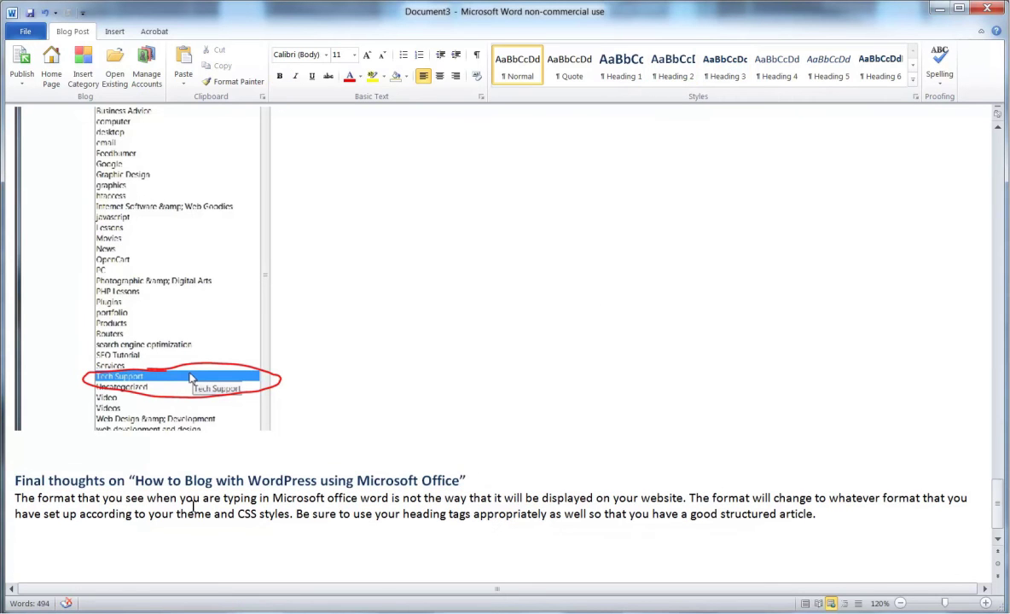
scroll(382, 514, up, 5)
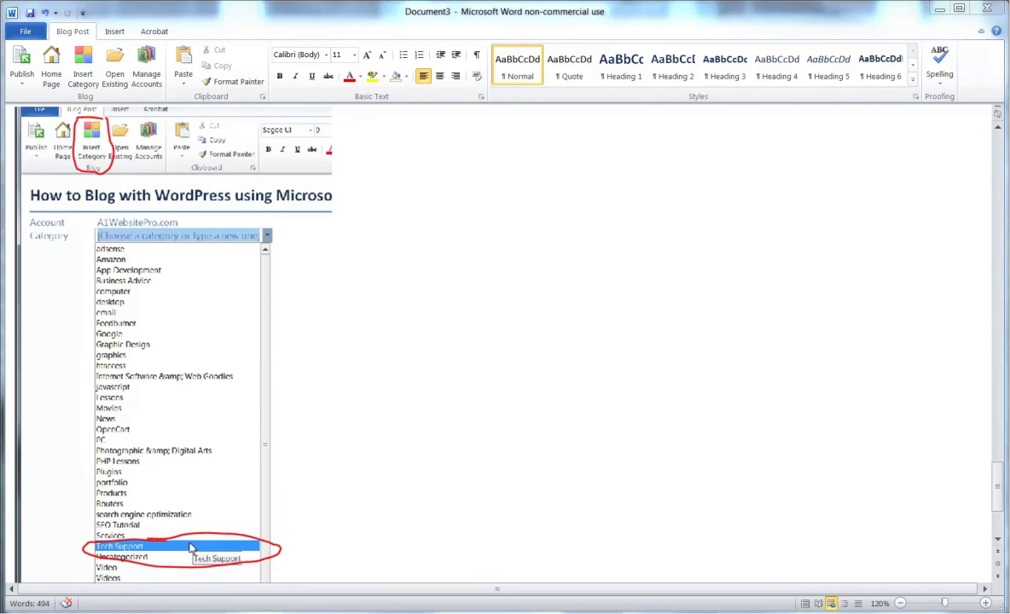
key(alt+Tab)
Open the site's BLOG page and scroll through the recent posts listing.
scroll(481, 264, up, 5)
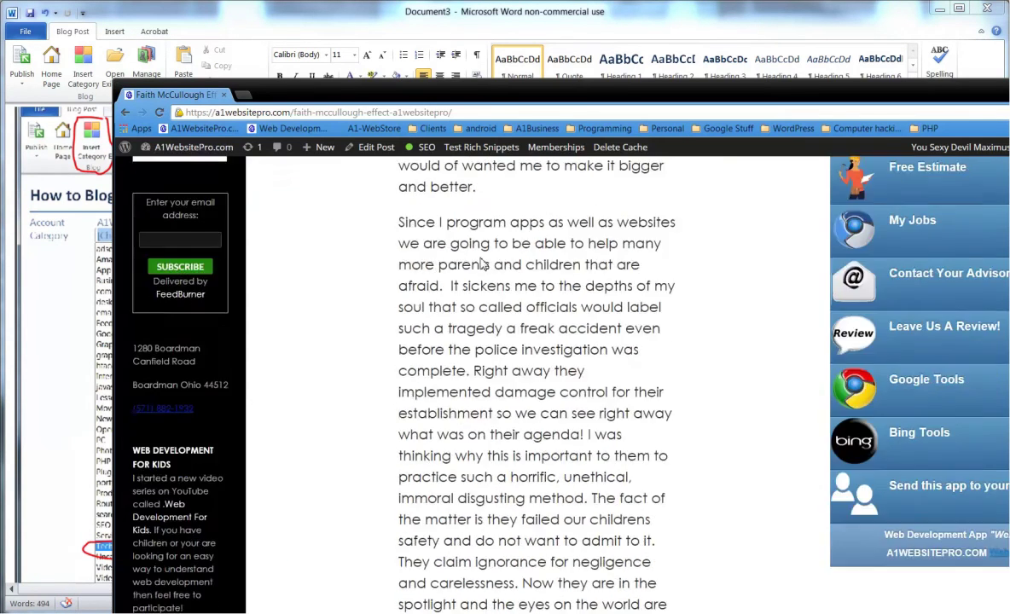
scroll(482, 264, up, 10)
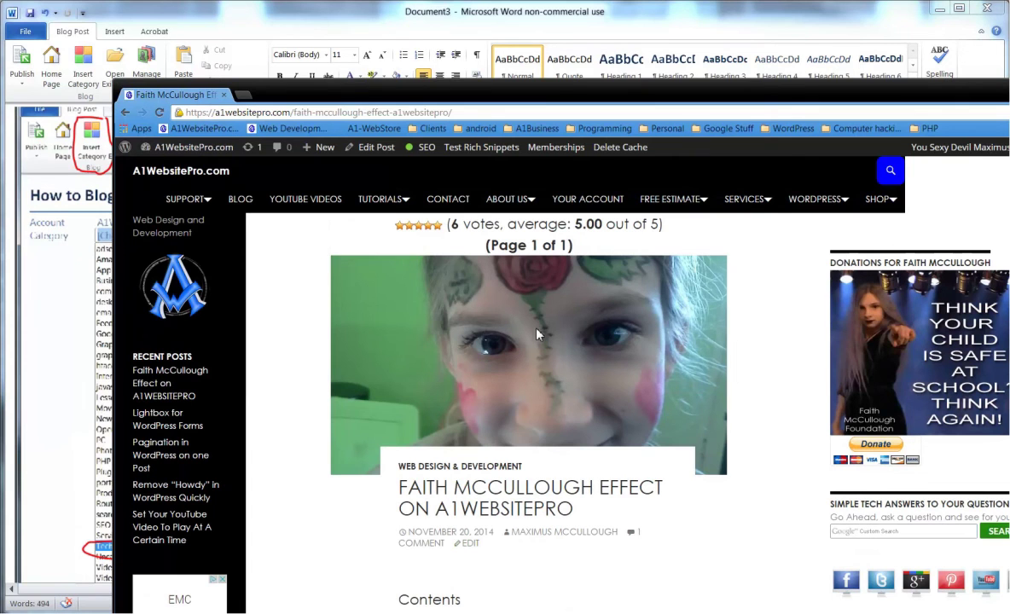
click(238, 199)
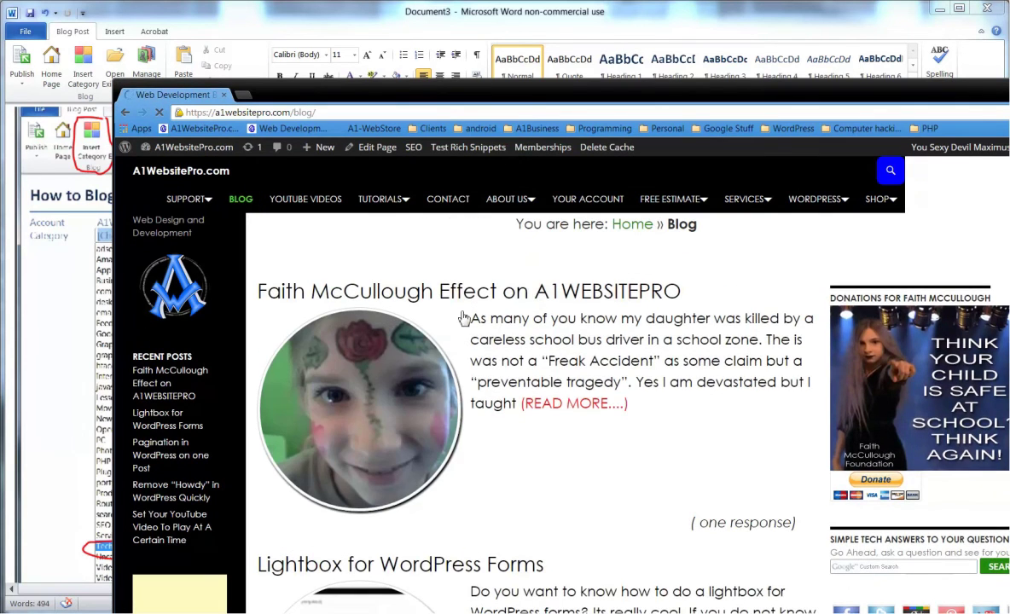
scroll(375, 336, down, 3)
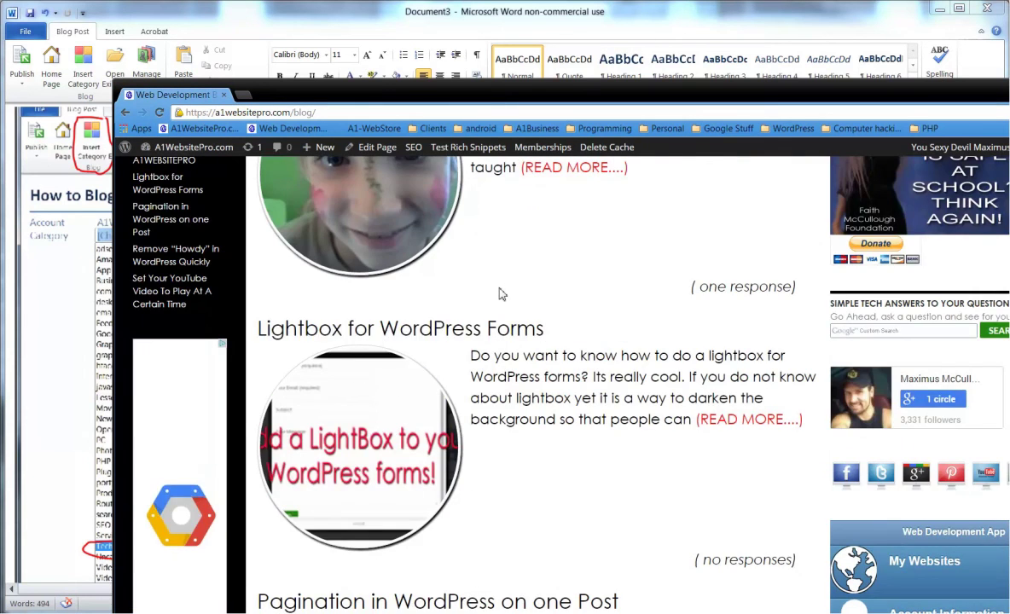
scroll(500, 291, up, 3)
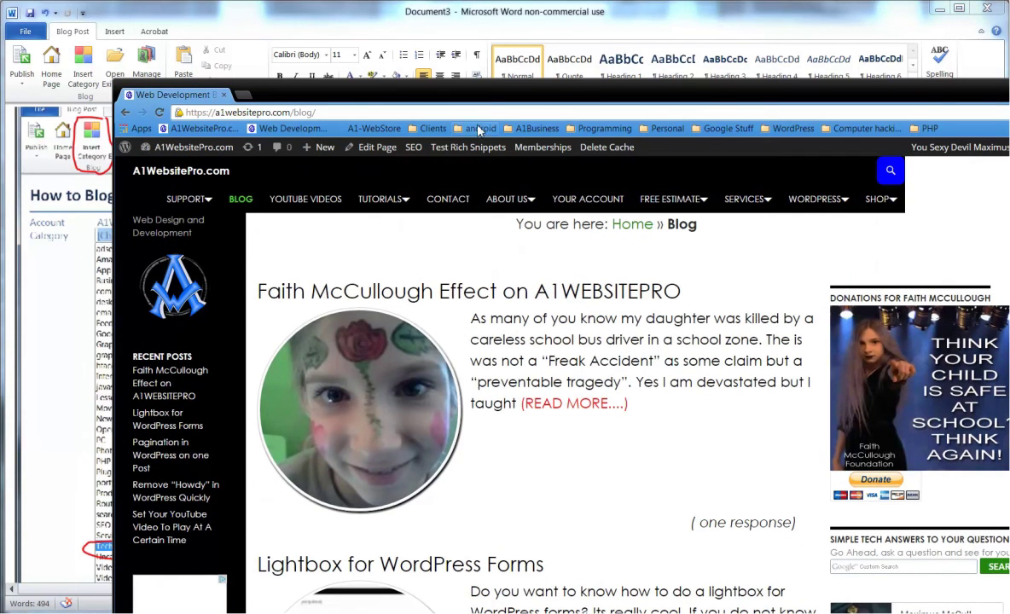
Publish the post from Word to the A1WebsitePro blog.
key(alt+Tab)
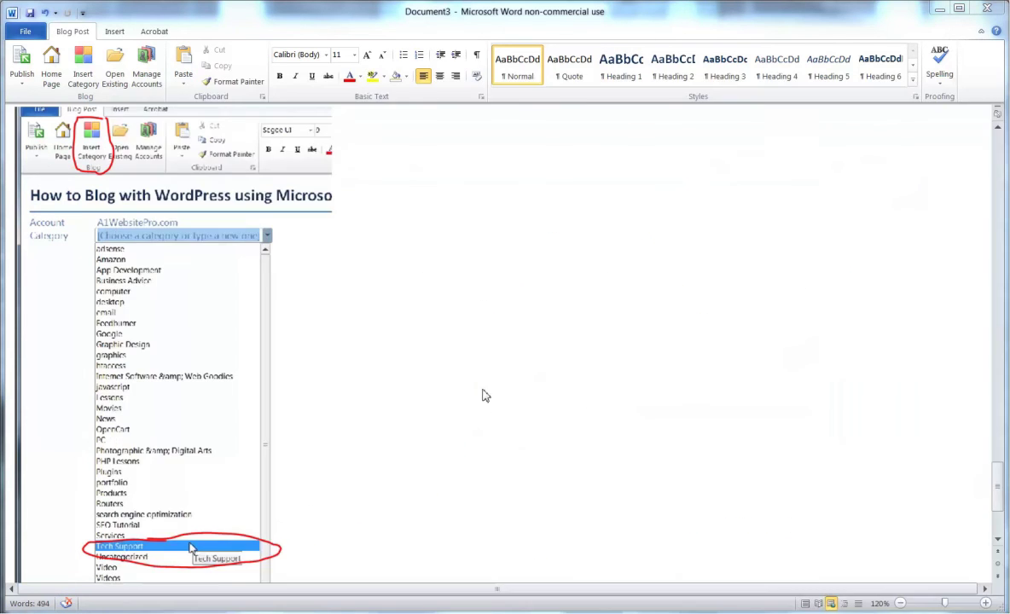
scroll(338, 309, up, 4)
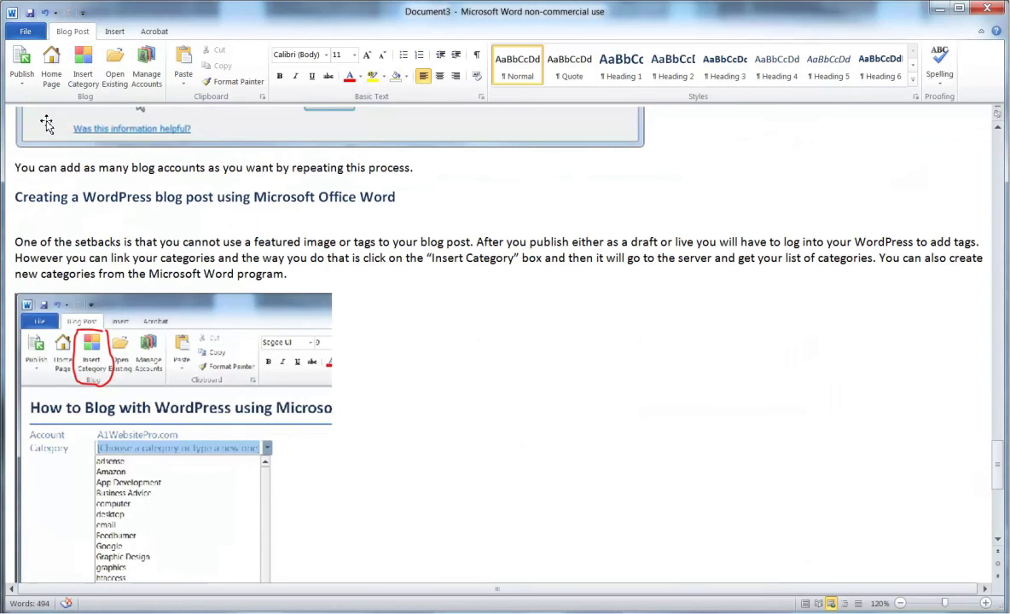
click(22, 82)
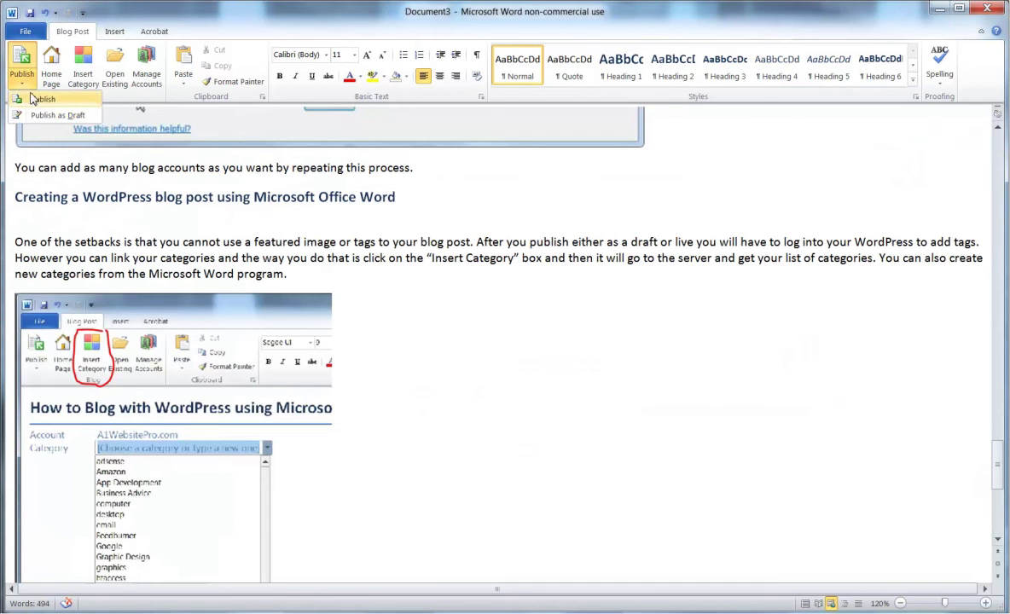
click(23, 75)
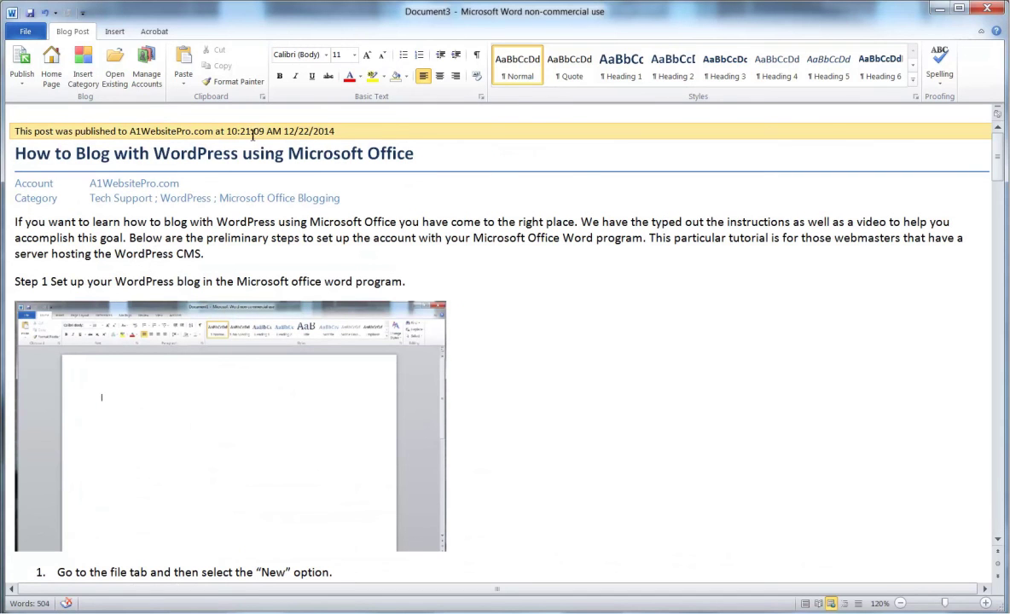
Verify the 10:21:09 AM 12/22/2014 publish timestamp in the banner, then switch to Chrome.
drag(233, 131, 334, 132)
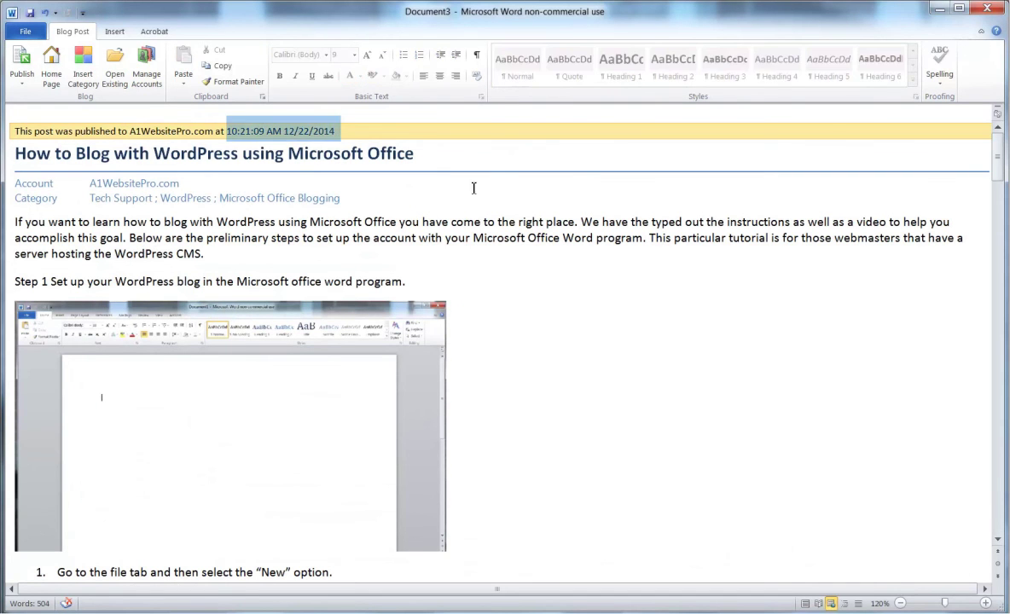
click(579, 223)
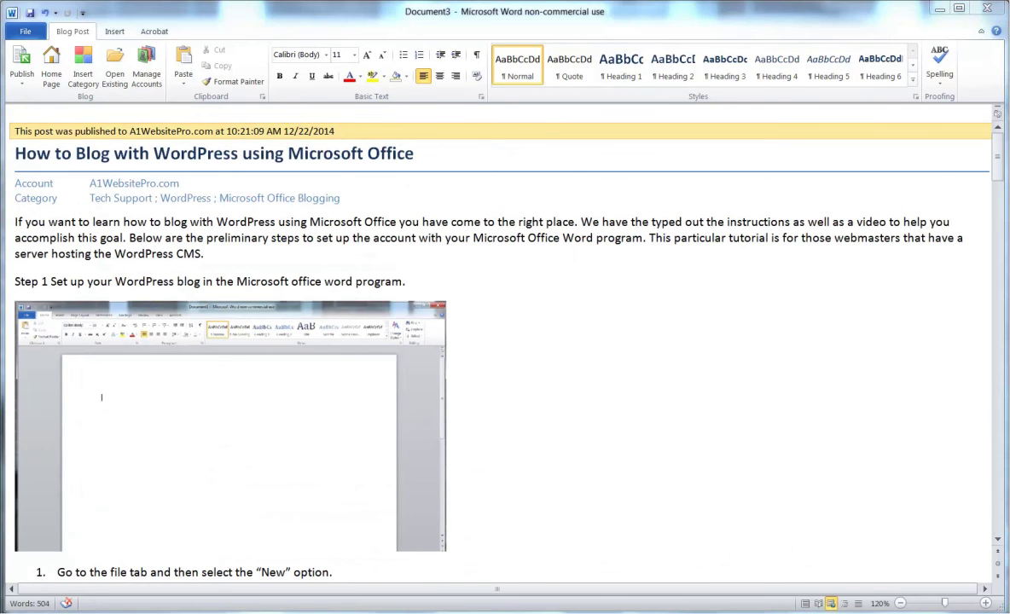
drag(388, 13, 412, 15)
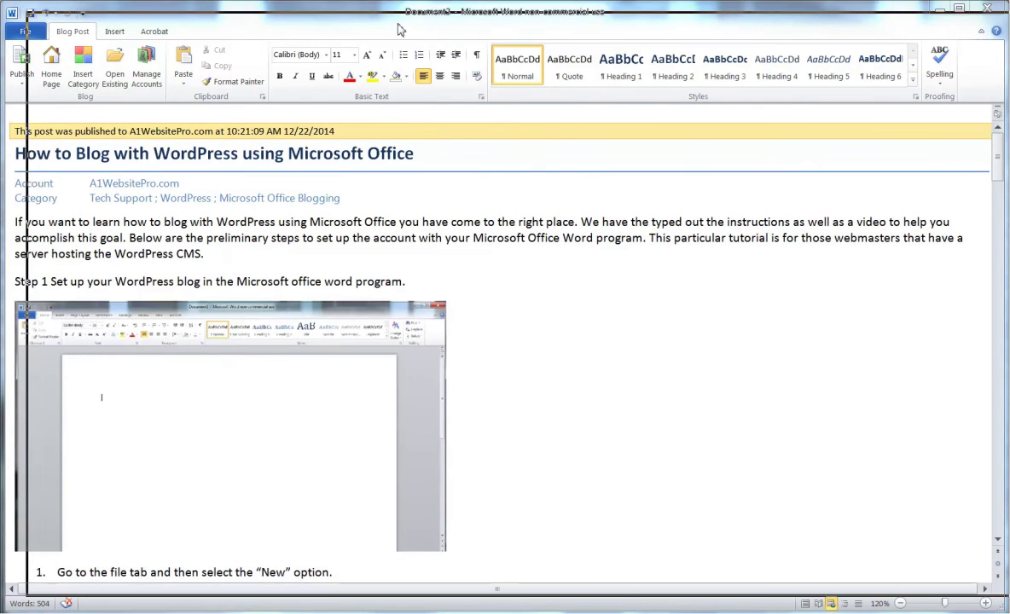
key(alt+Tab)
Reload the blog and open the live 'How to Blog with WordPress using Microsoft Office' post.
click(66, 44)
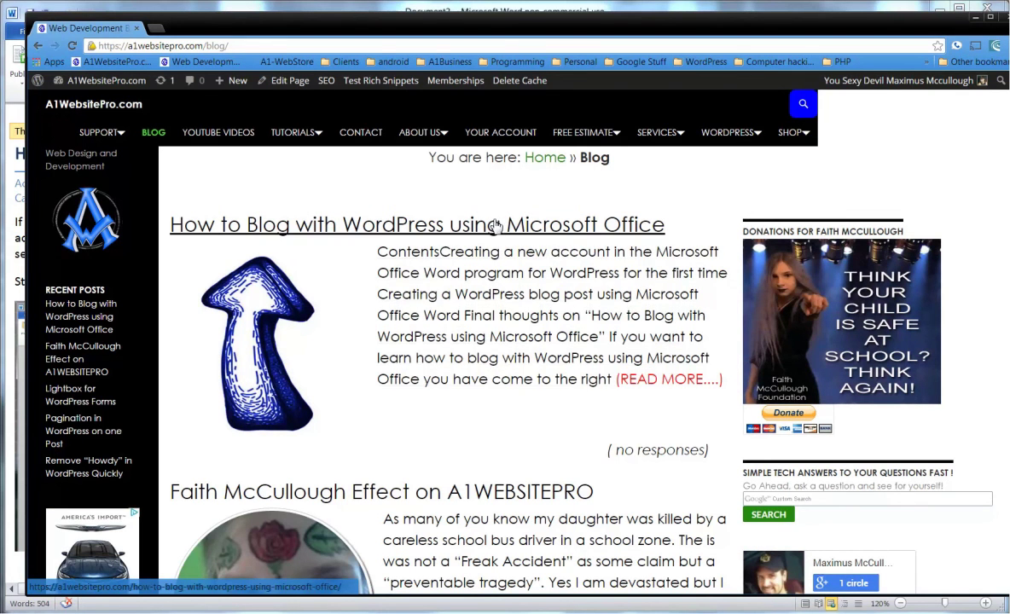
click(493, 226)
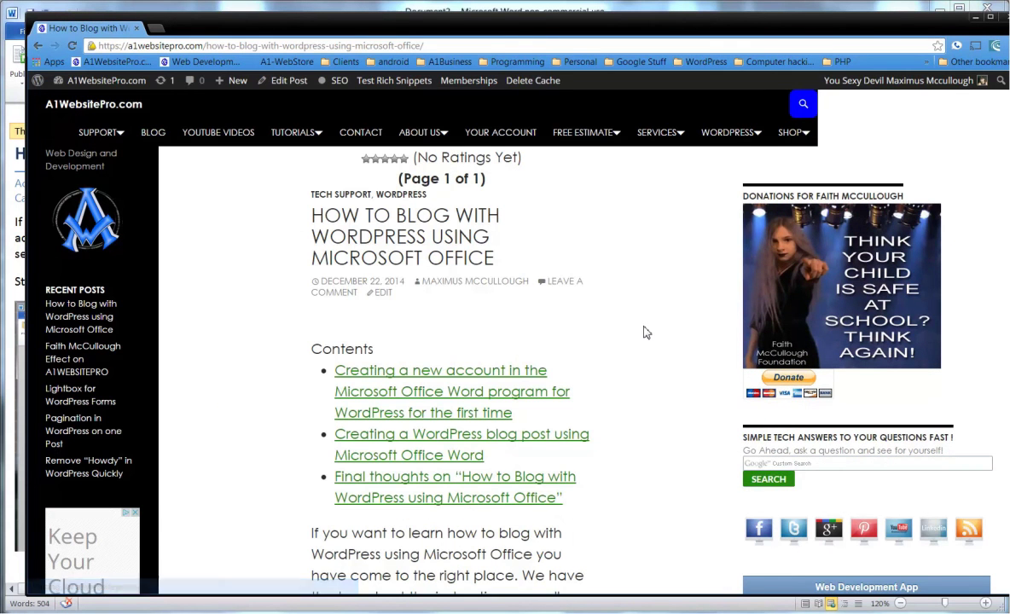
scroll(646, 332, down, 5)
scroll(645, 332, down, 8)
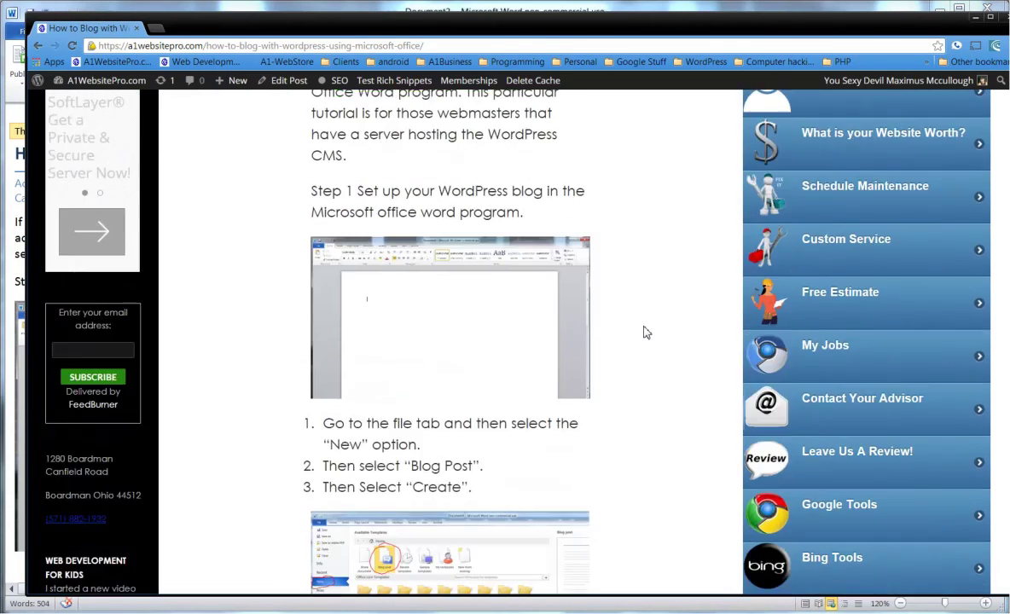
scroll(646, 333, down, 2)
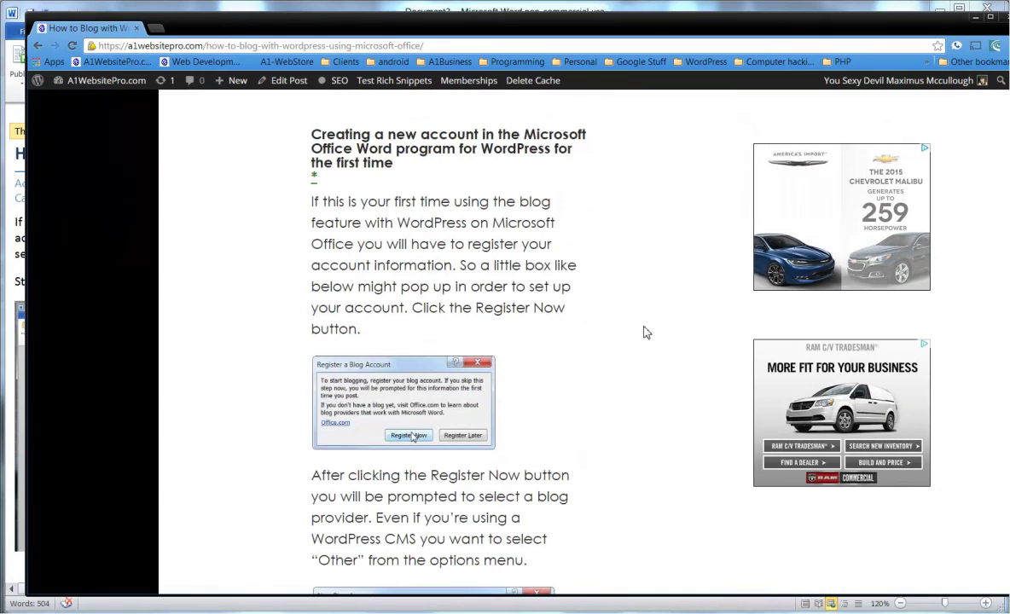
scroll(520, 290, down, 2)
scroll(514, 275, down, 1)
Read down through the post's New Account setup screenshots.
drag(312, 260, 471, 302)
click(456, 275)
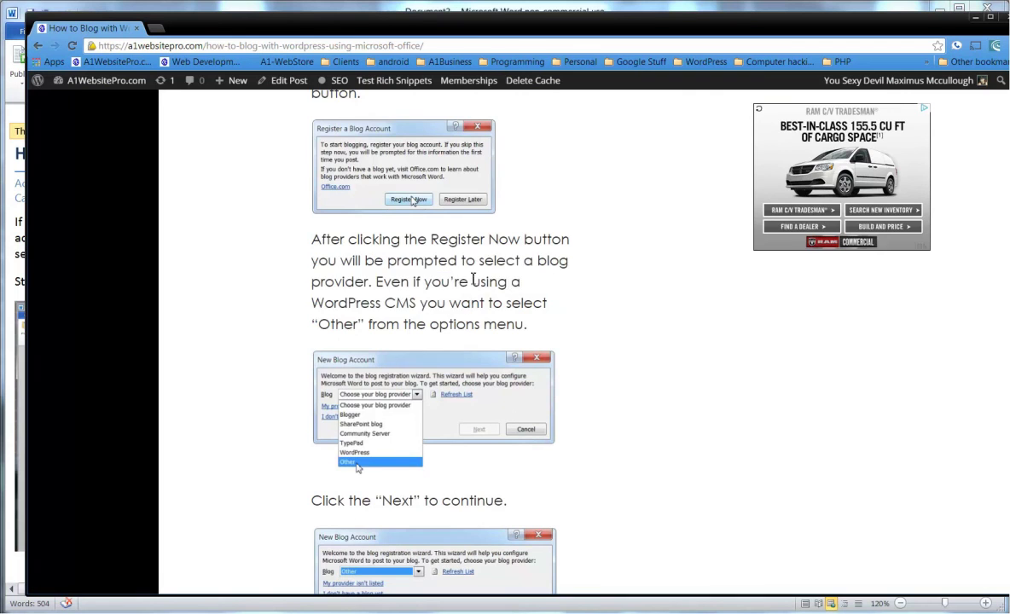
scroll(471, 266, down, 6)
scroll(453, 270, down, 6)
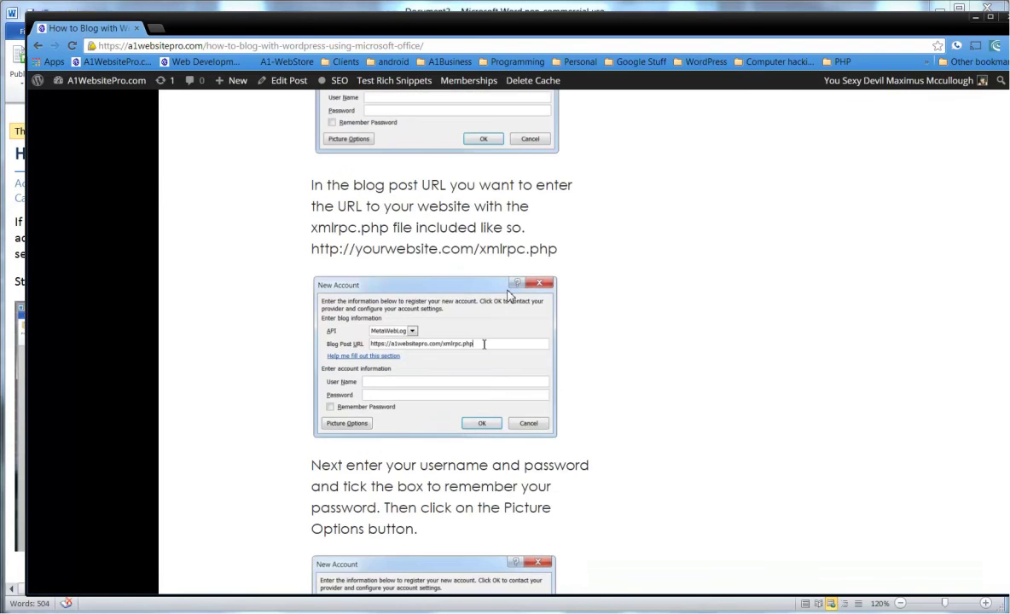
scroll(453, 270, down, 2)
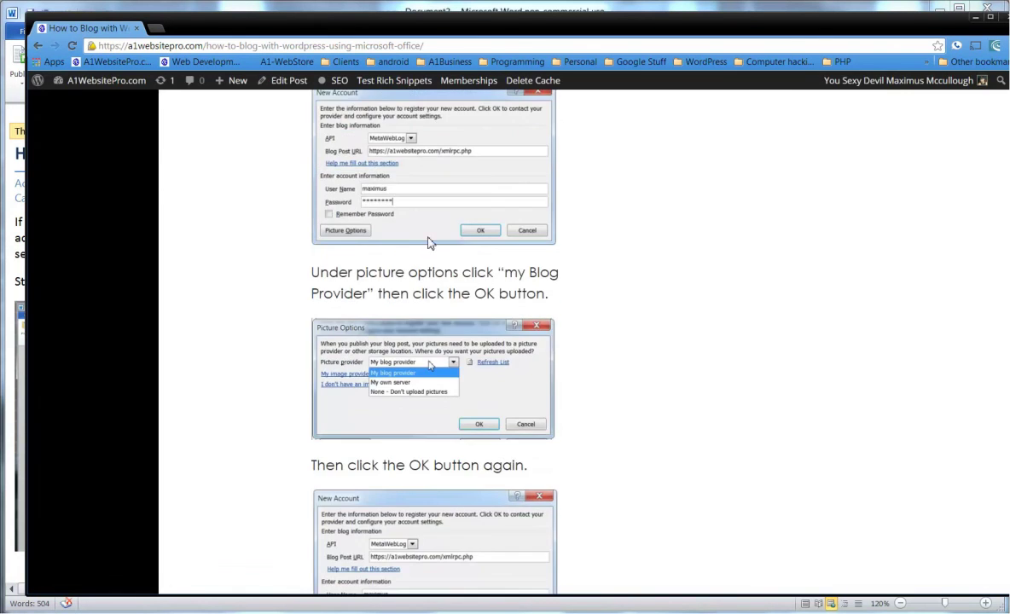
scroll(405, 229, up, 2)
Inspect the New Account screenshot's page markup in Chrome Developer Tools, then close them.
right_click(411, 348)
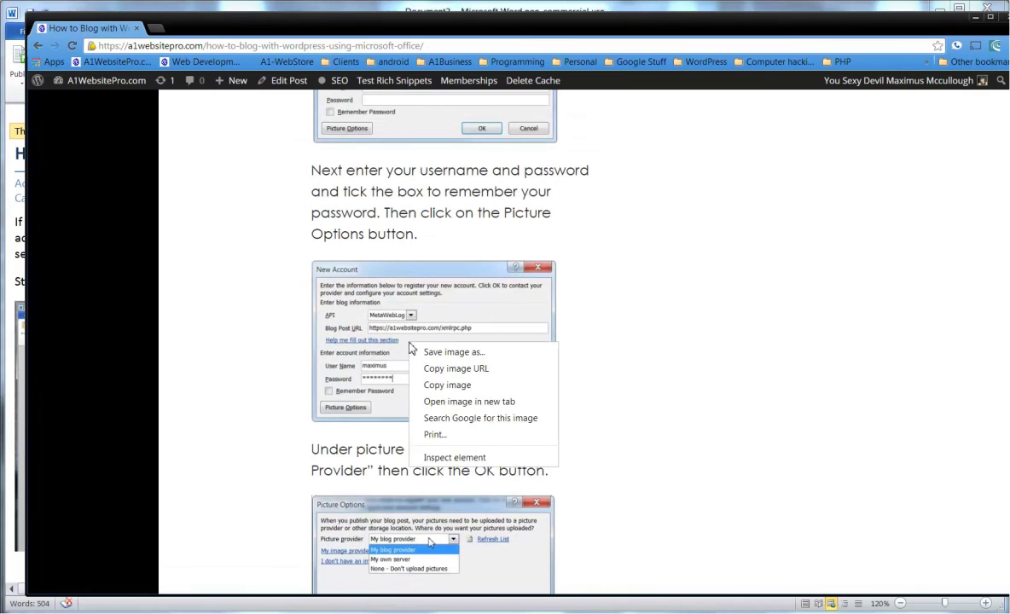
click(467, 460)
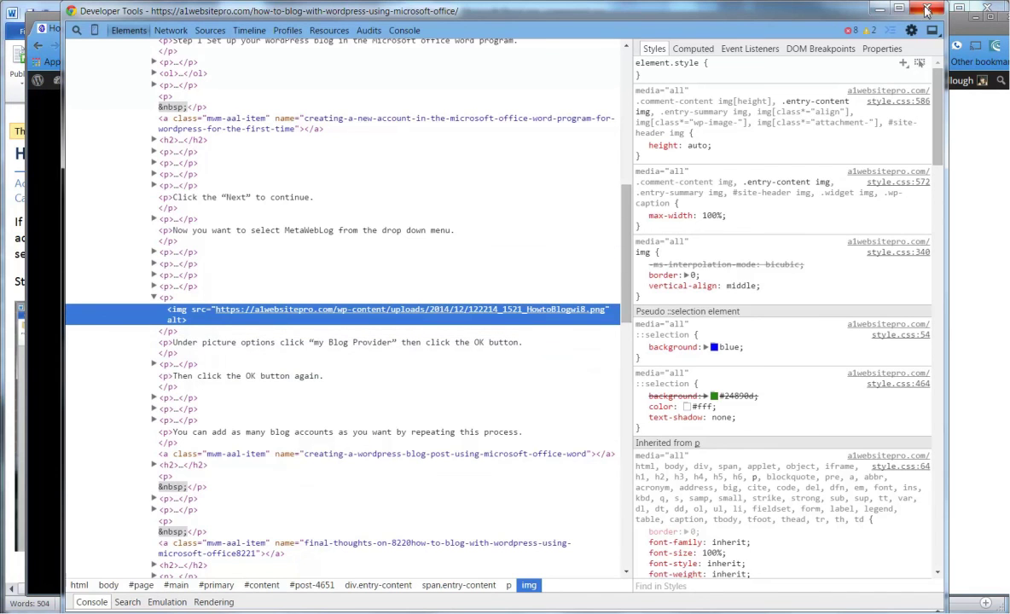
click(879, 8)
Inspect the Word screenshot's markup, select its a.mwm-aal-item section anchor, then return to the post.
scroll(595, 321, up, 20)
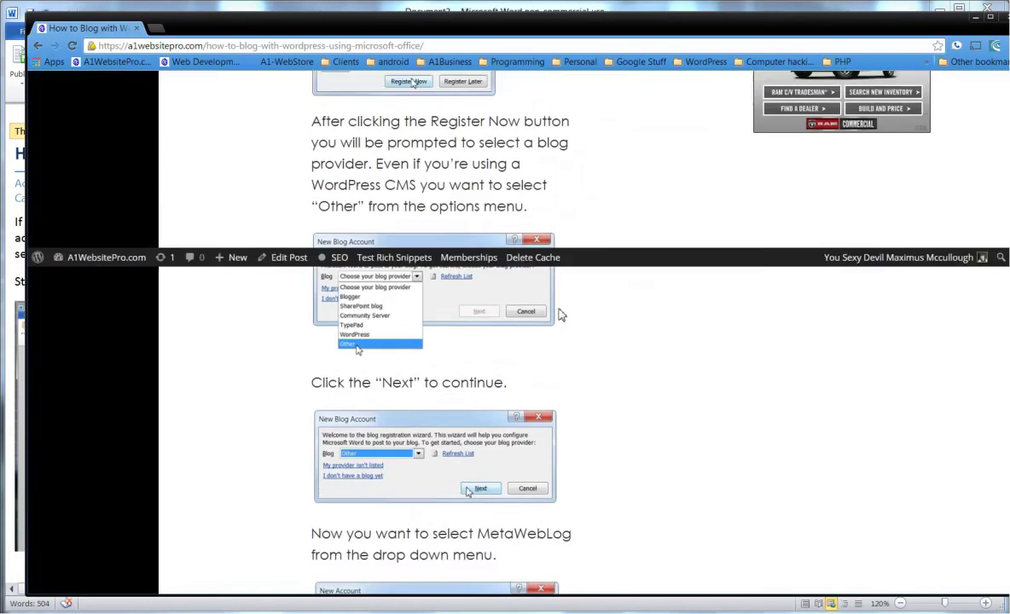
scroll(546, 314, up, 9)
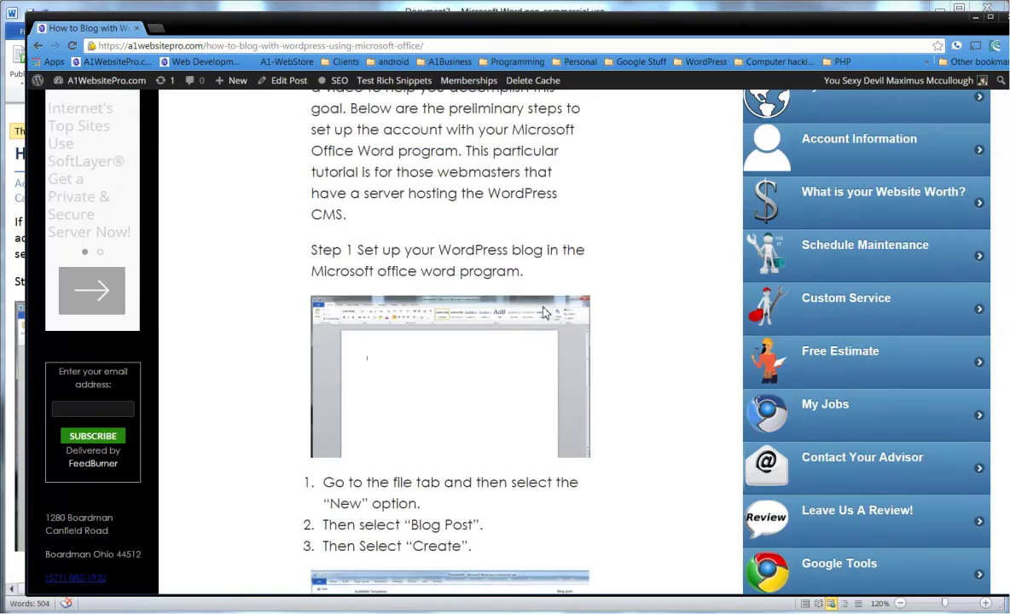
scroll(544, 312, down, 4)
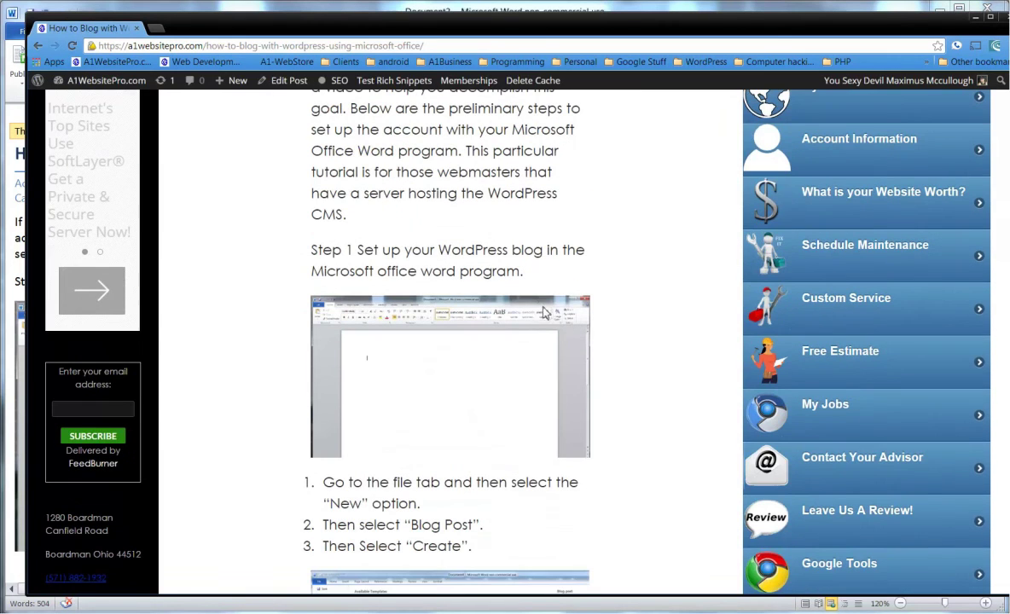
right_click(438, 372)
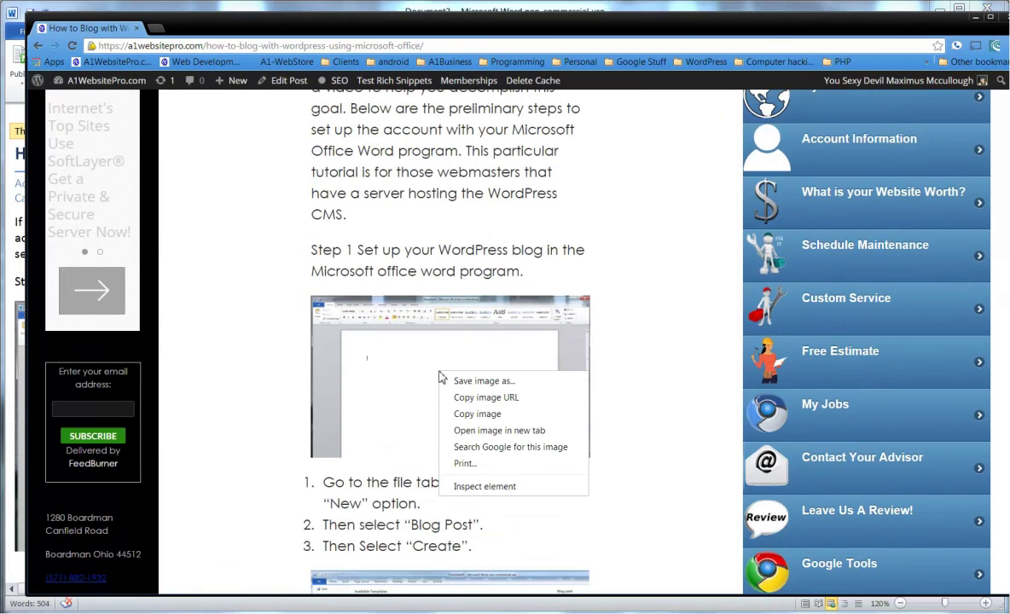
click(492, 487)
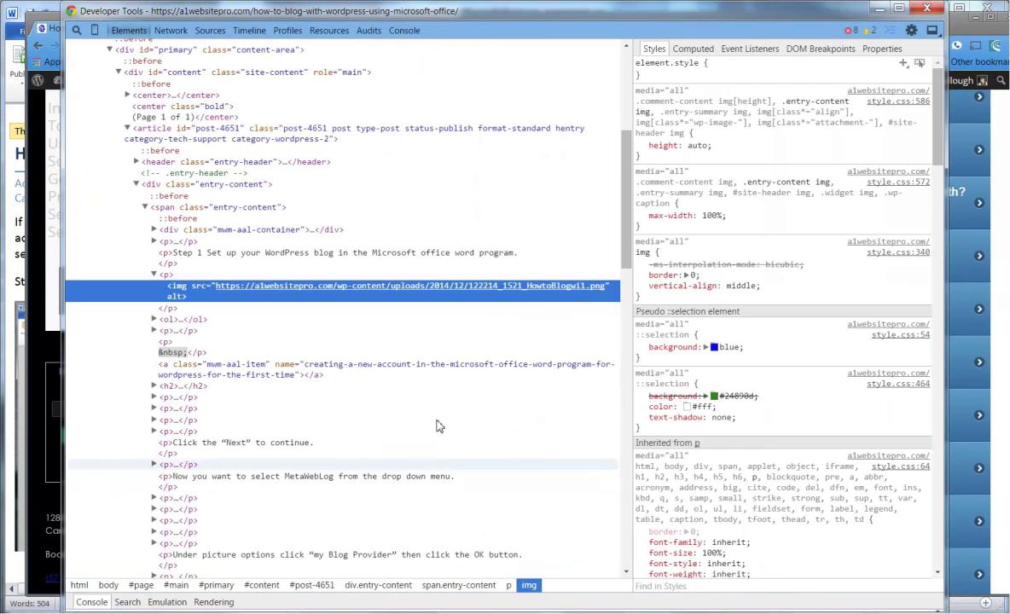
mouse_move(536, 295)
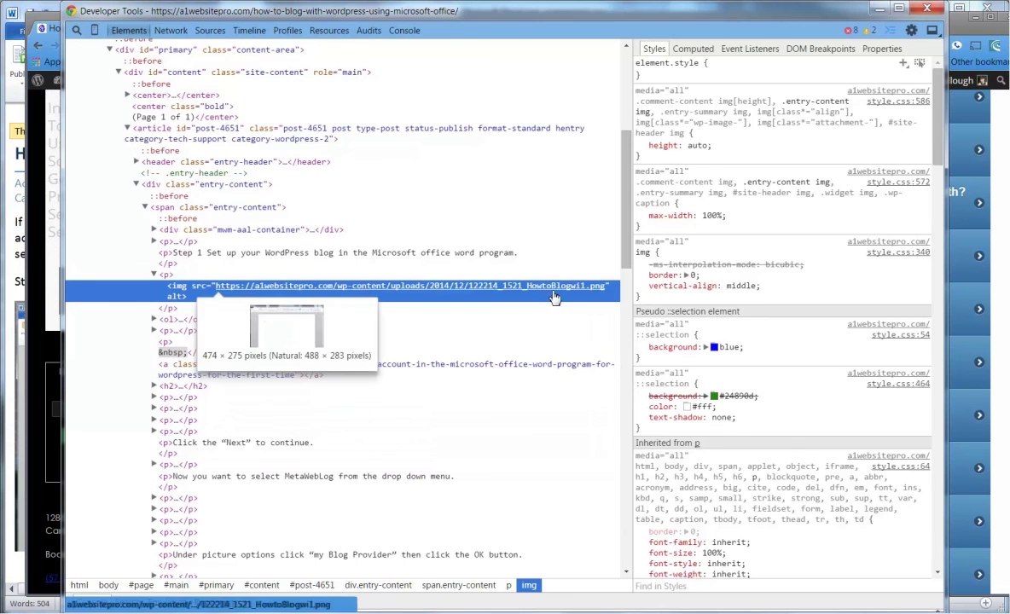
click(497, 376)
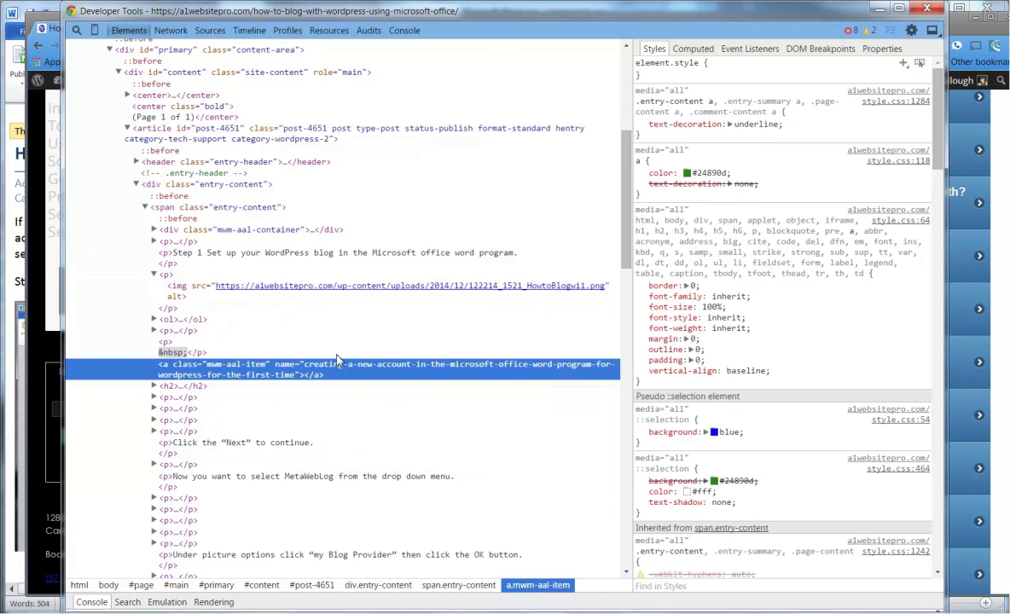
click(972, 19)
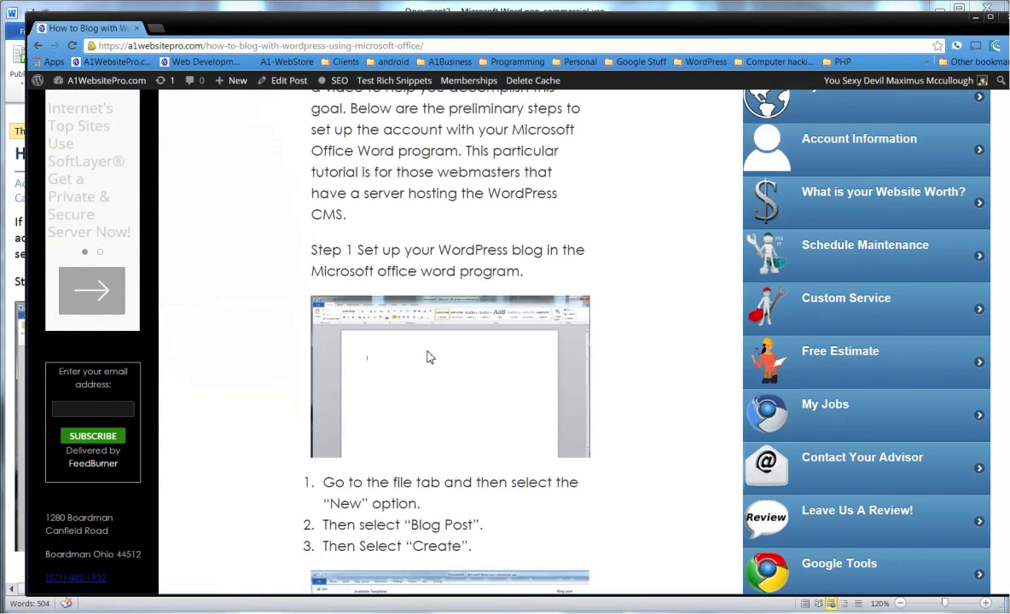
scroll(394, 367, down, 3)
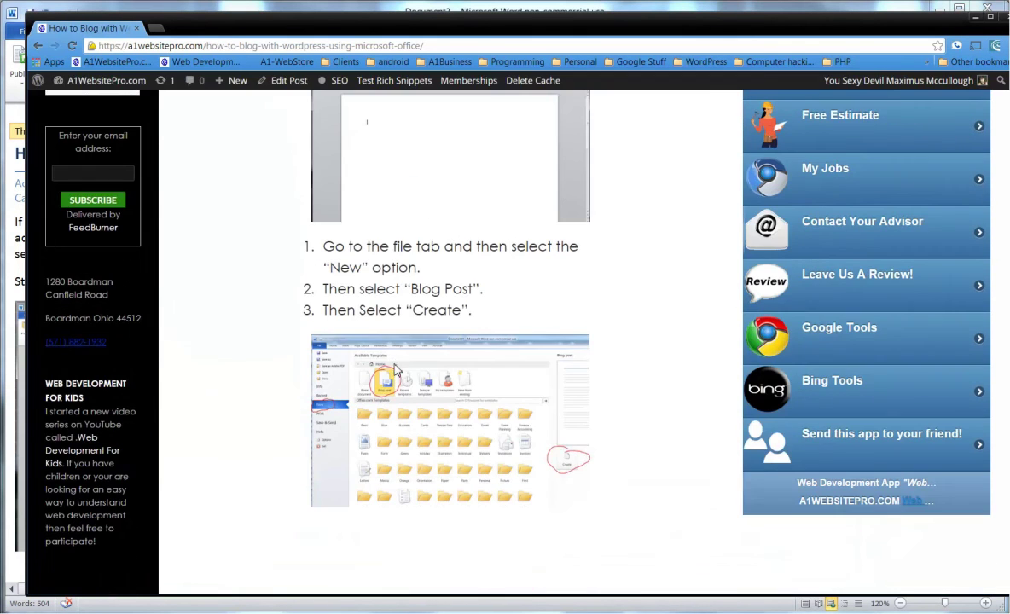
scroll(401, 418, up, 5)
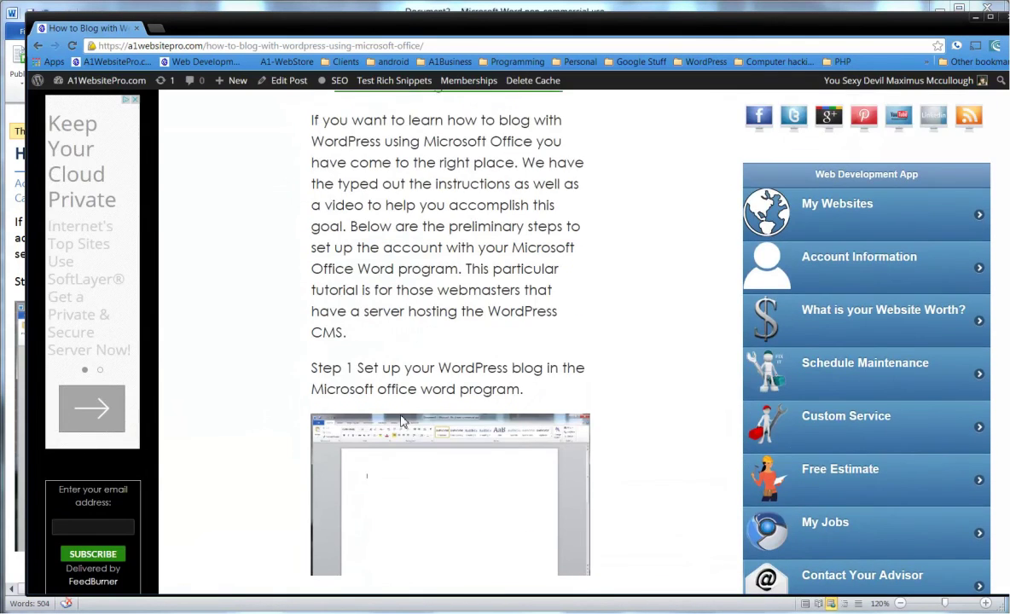
scroll(401, 419, up, 3)
scroll(401, 419, up, 3)
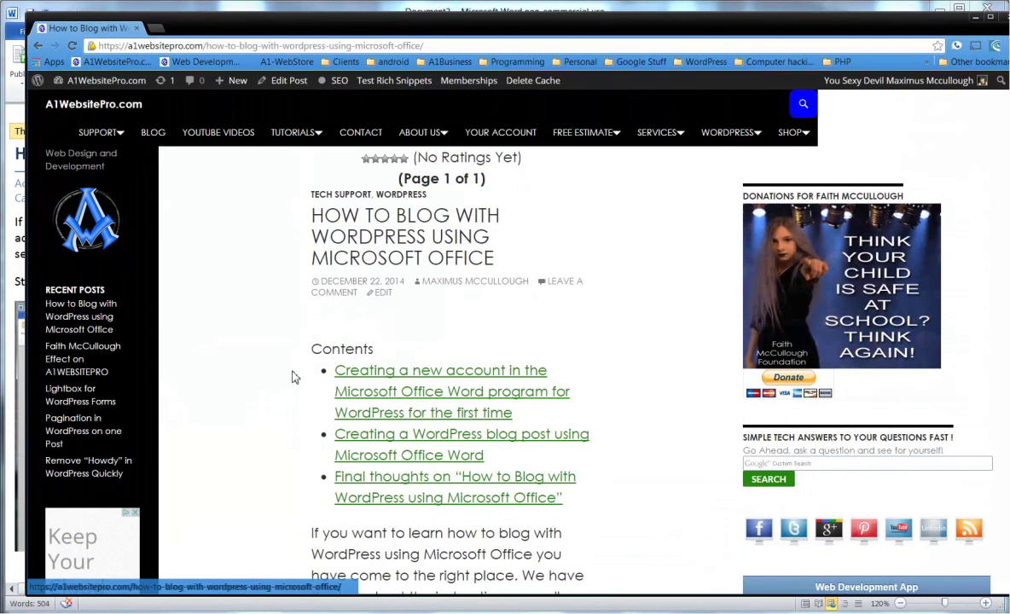
scroll(291, 377, down, 2)
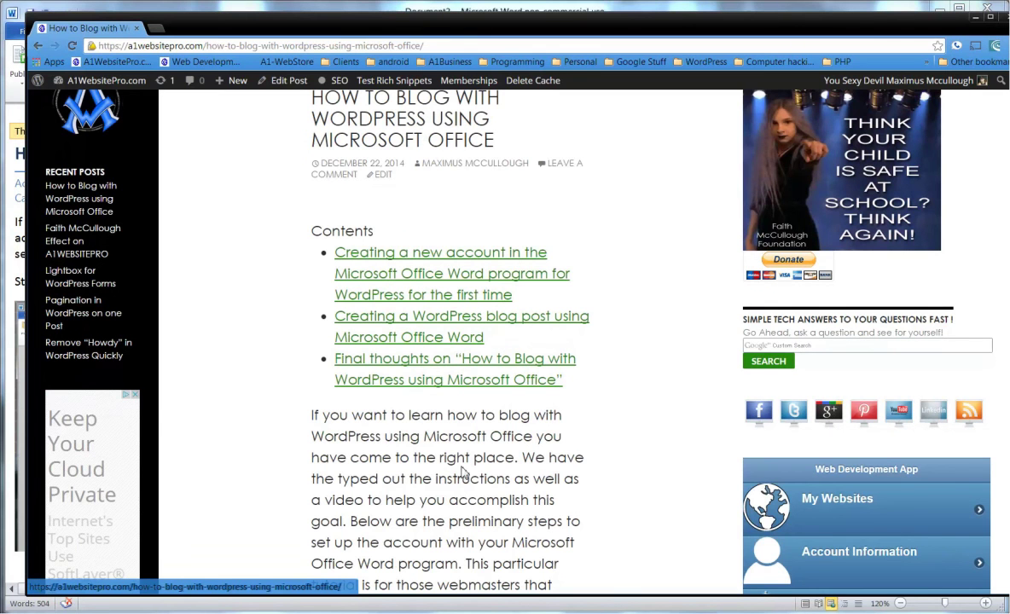
scroll(460, 469, up, 2)
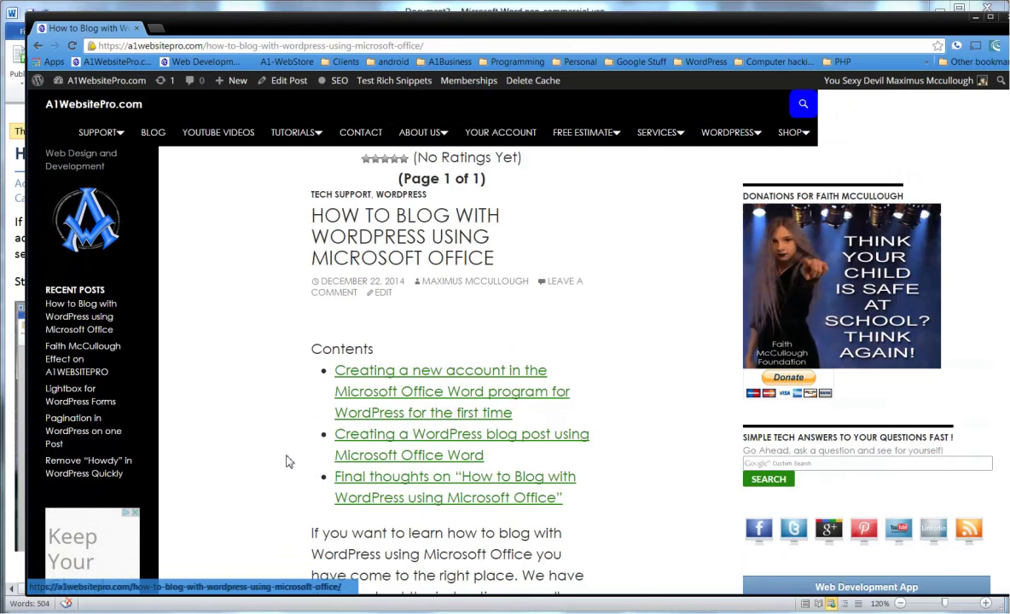
scroll(288, 461, down, 2)
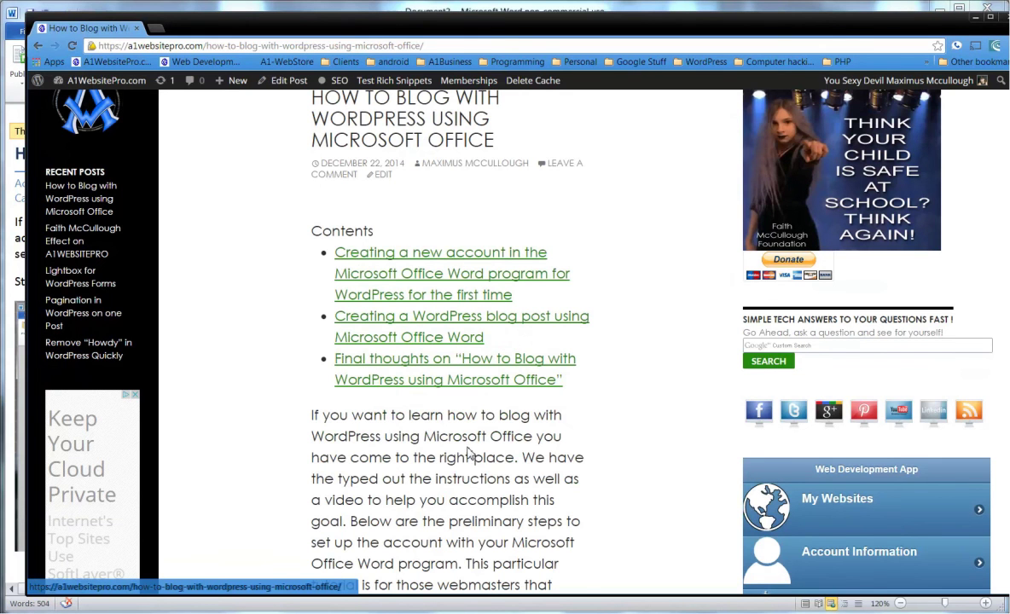
scroll(469, 453, down, 3)
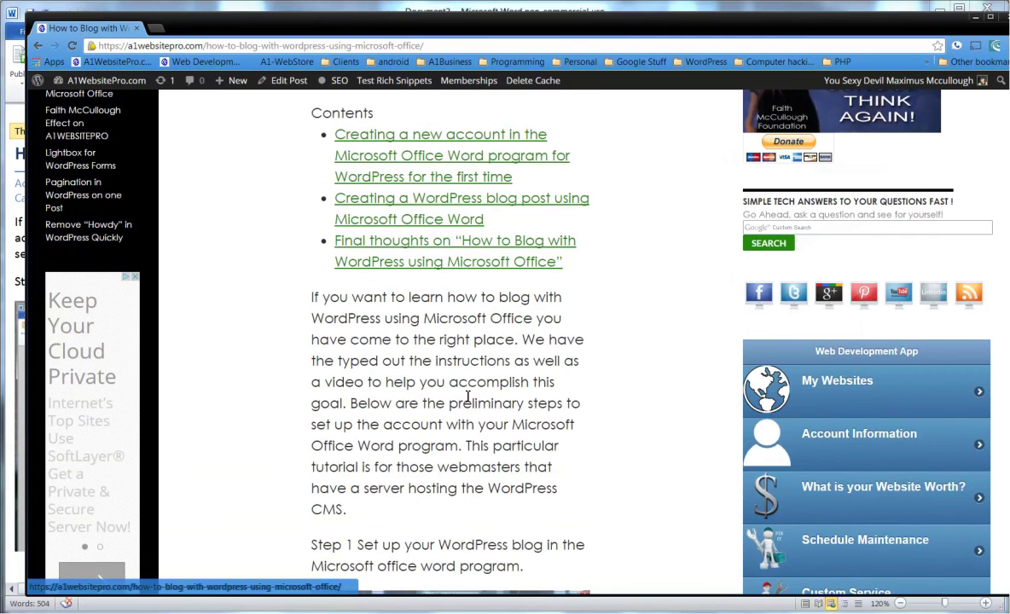
scroll(468, 399, down, 3)
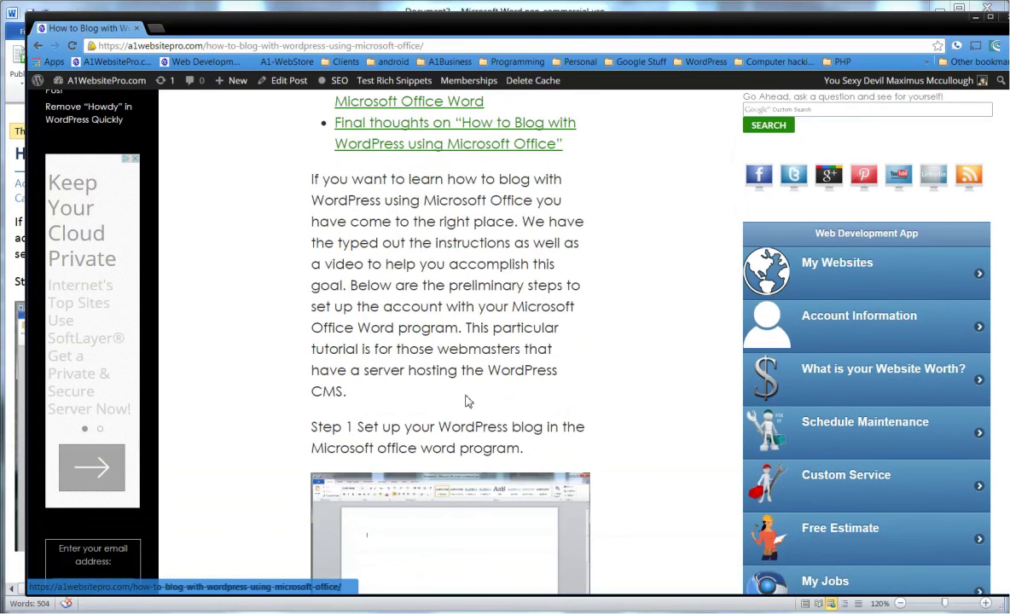